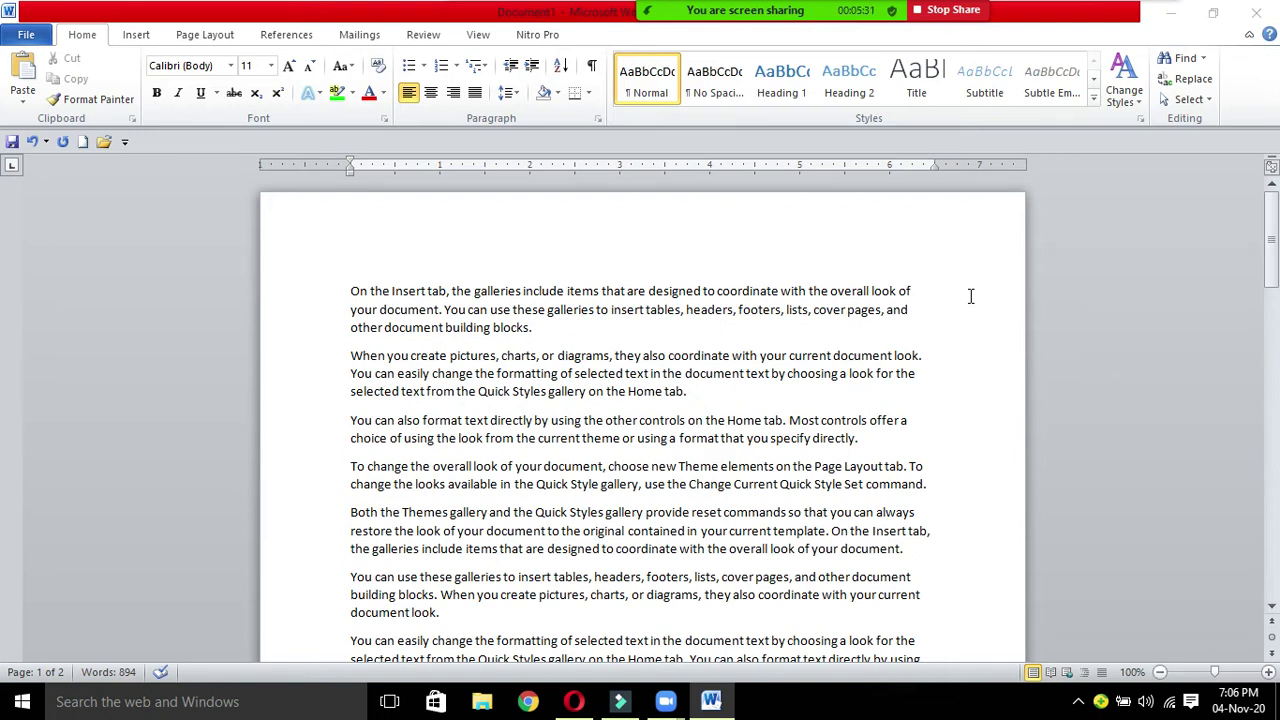
Step: Add a blank line at the top of the document and type AFC04IT as Heading 1
{"action": "left_click", "coordinate": [348, 290]}
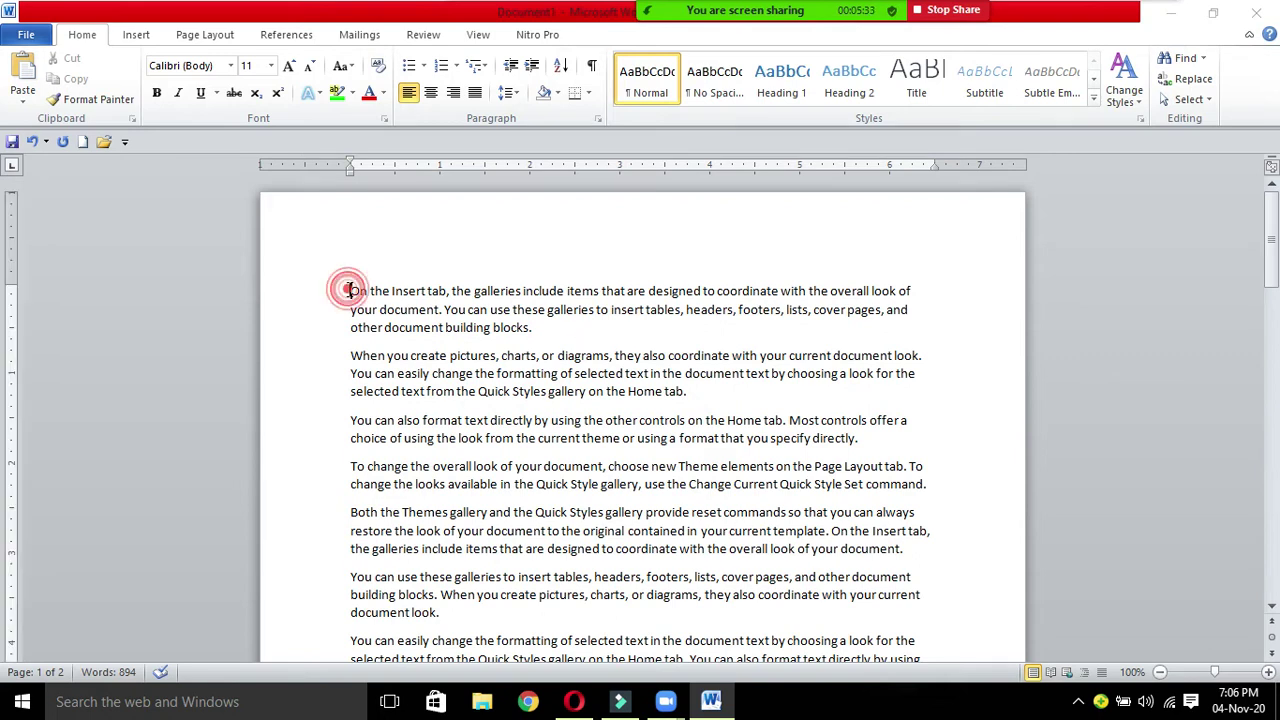
{"action": "key", "text": "Return"}
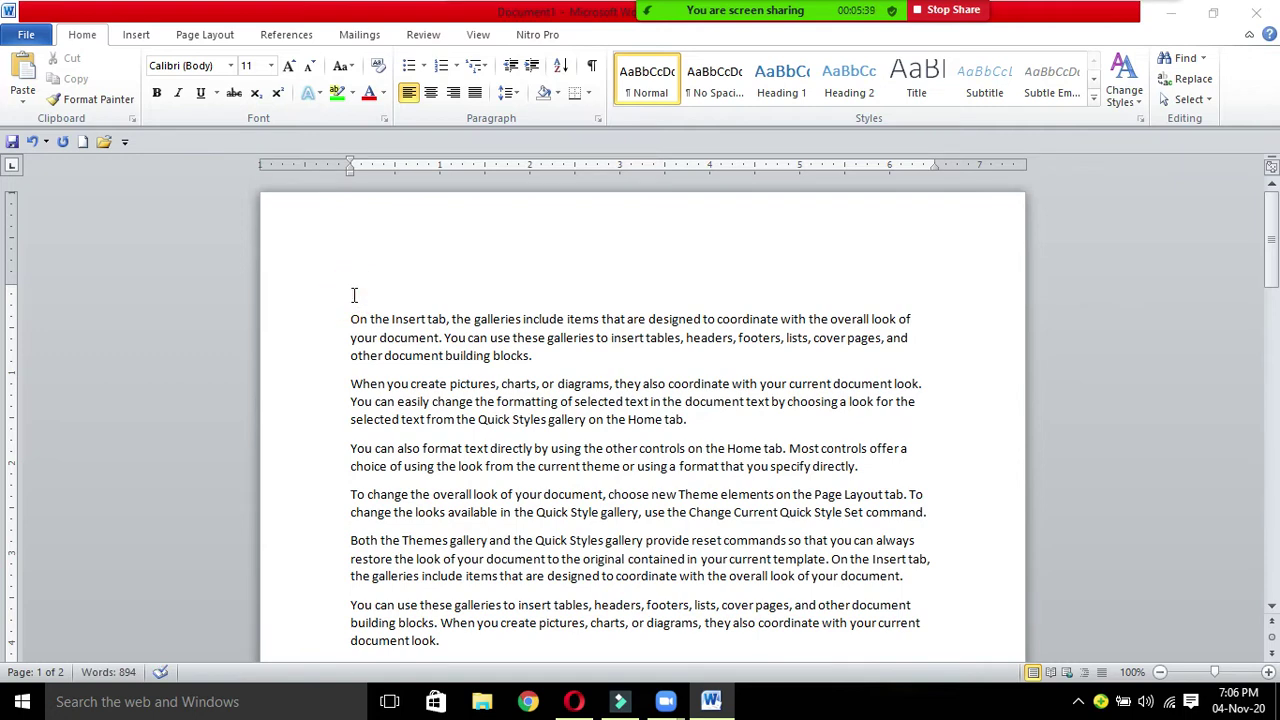
{"action": "left_click", "coordinate": [770, 82]}
{"action": "type", "text": "AFC04IT"}
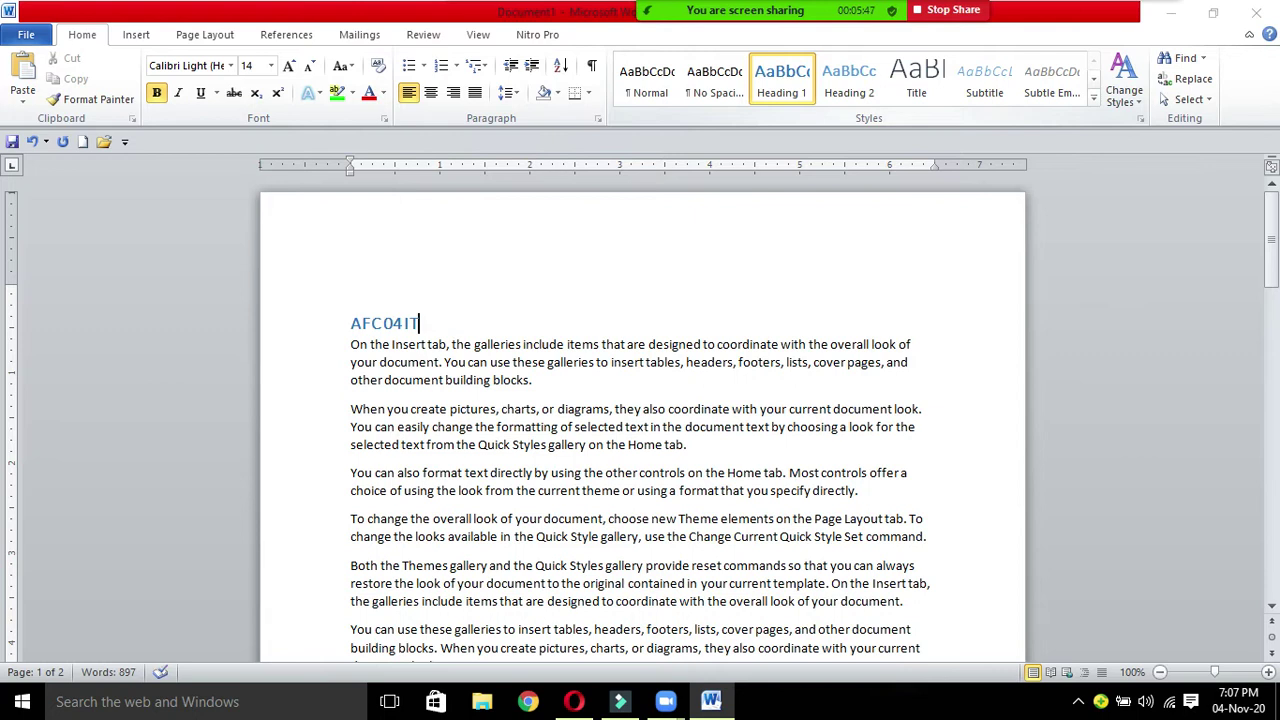
Step: Add CRASH COURSE as a Heading 2 after the first paragraph
{"action": "left_click", "coordinate": [545, 382]}
{"action": "key", "text": "Return"}
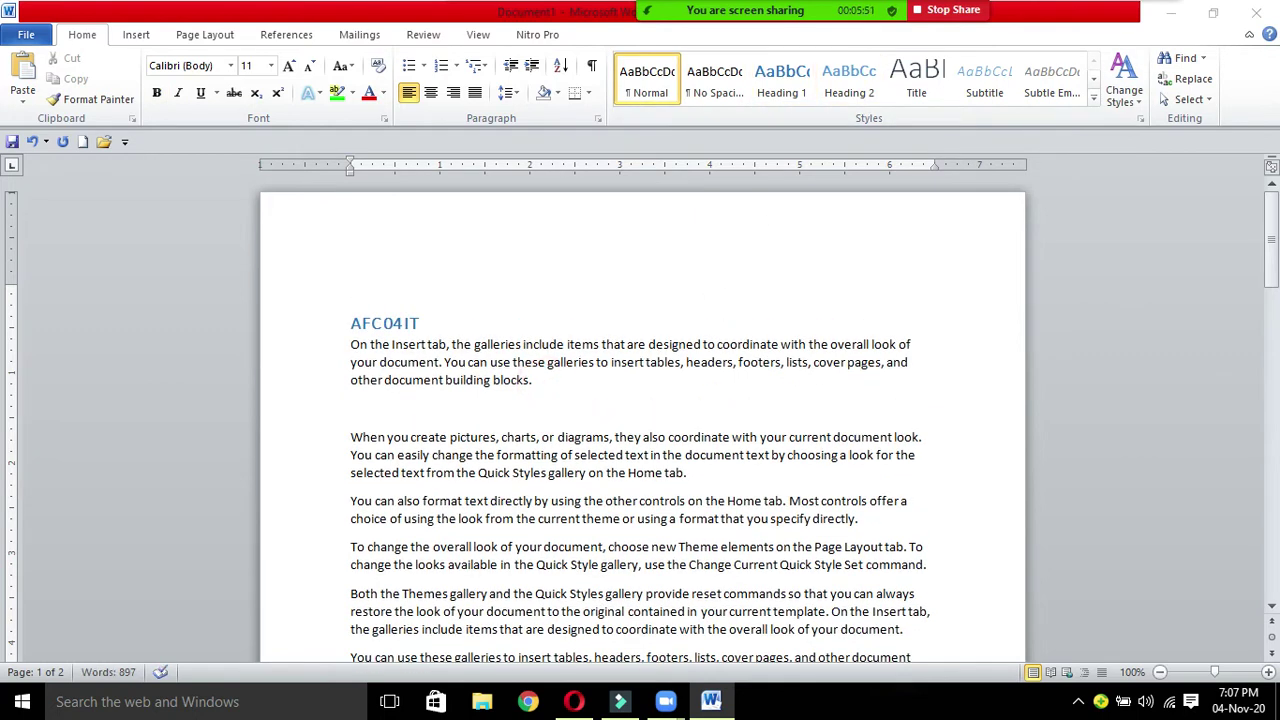
{"action": "type", "text": "CRASH COURSE"}
{"action": "left_click", "coordinate": [849, 80]}
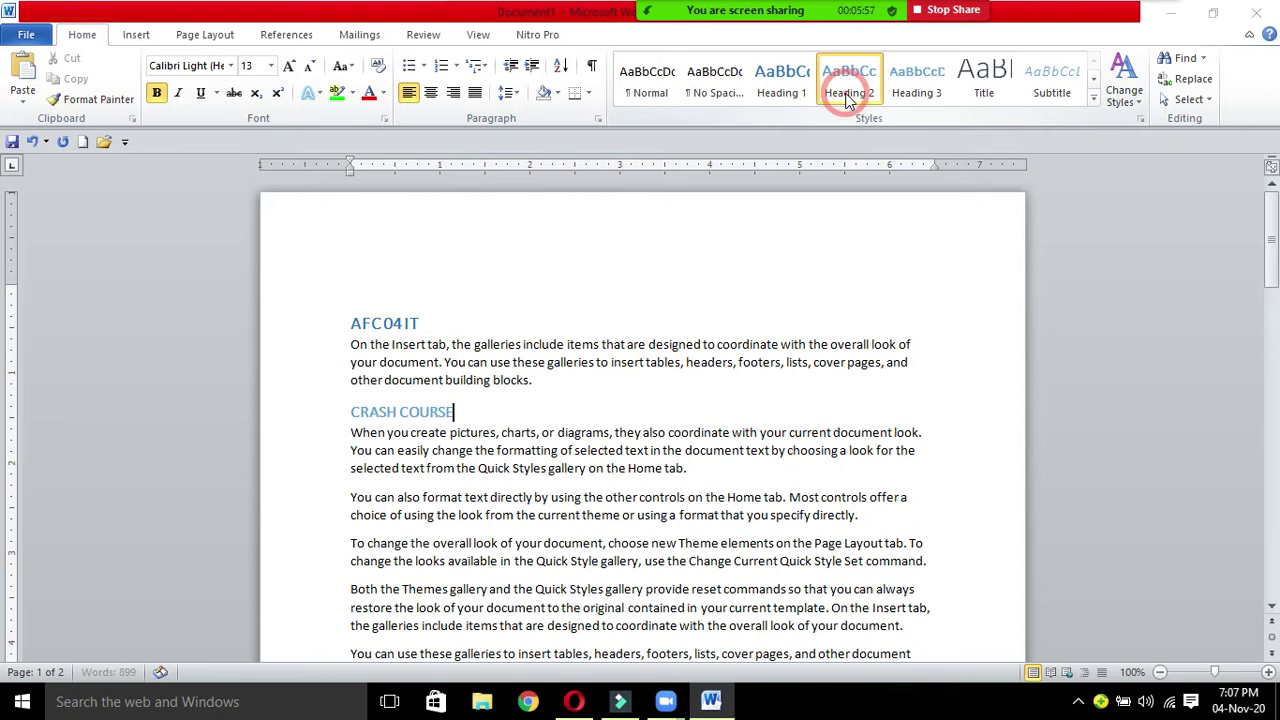
Step: Add RECORDING VIDEOS as a Heading 3 after the second paragraph, then add a blank line after the third
{"action": "left_click", "coordinate": [688, 465]}
{"action": "key", "text": "Return"}
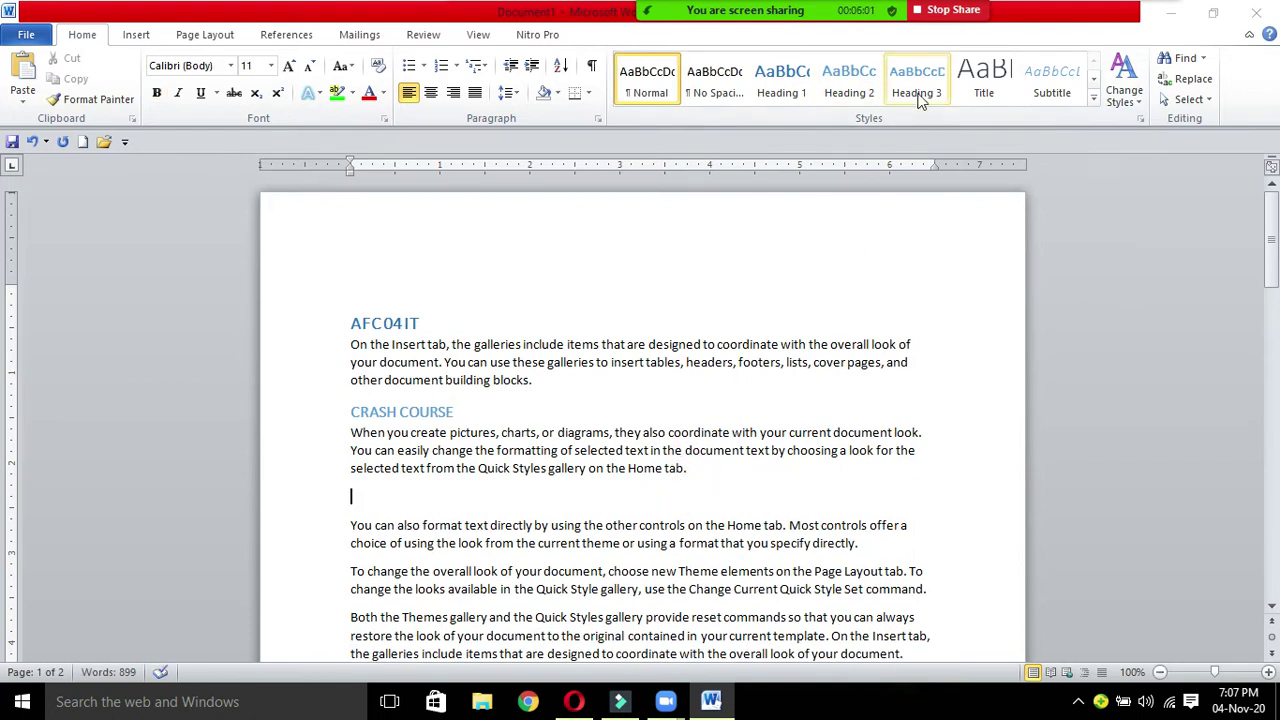
{"action": "left_click", "coordinate": [917, 85]}
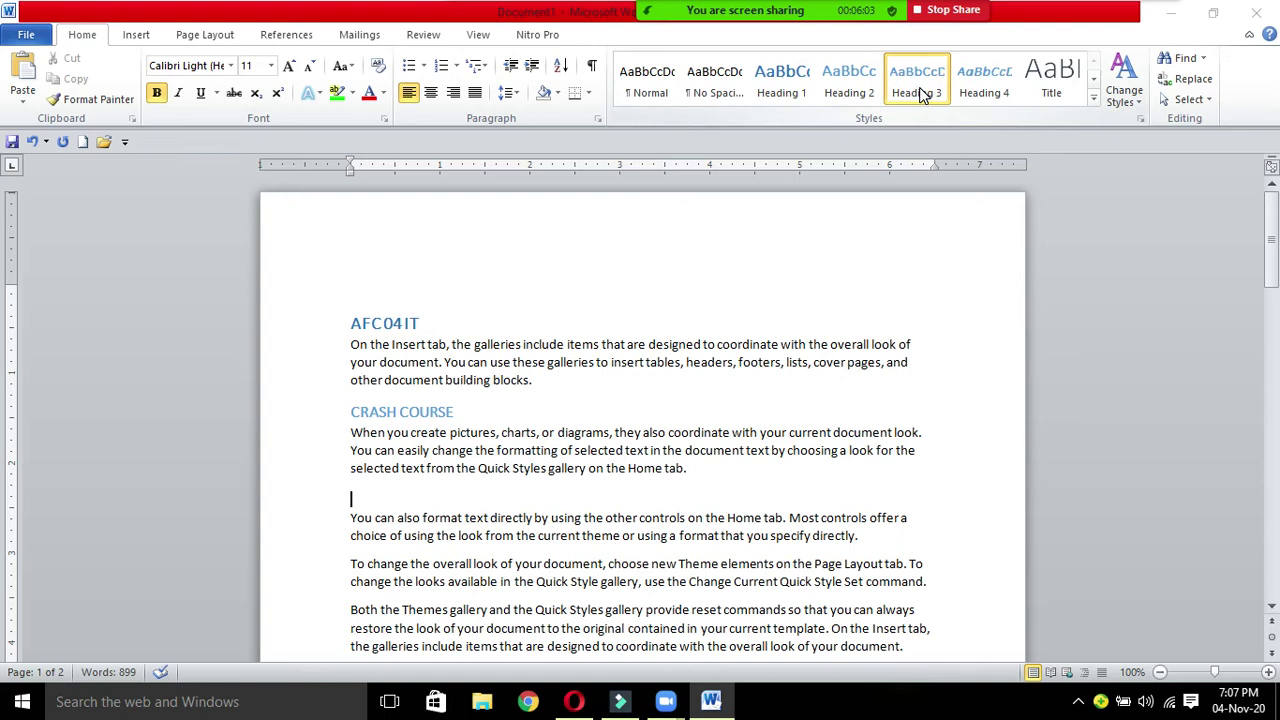
{"action": "type", "text": "RECORDING VIDEOS"}
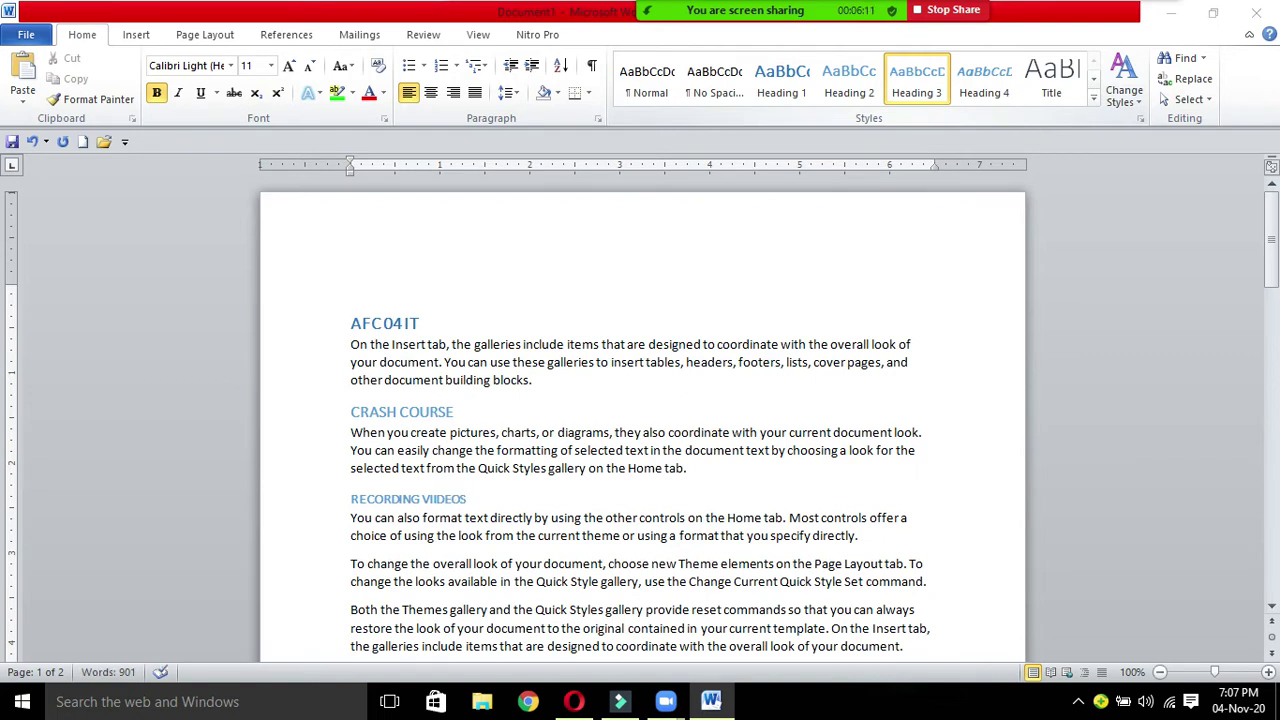
{"action": "key", "text": "BackSpace"}
{"action": "key", "text": "BackSpace"}
{"action": "key", "text": "BackSpace"}
{"action": "key", "text": "BackSpace"}
{"action": "type", "text": "DEOS"}
{"action": "left_click", "coordinate": [864, 535]}
{"action": "key", "text": "Return"}
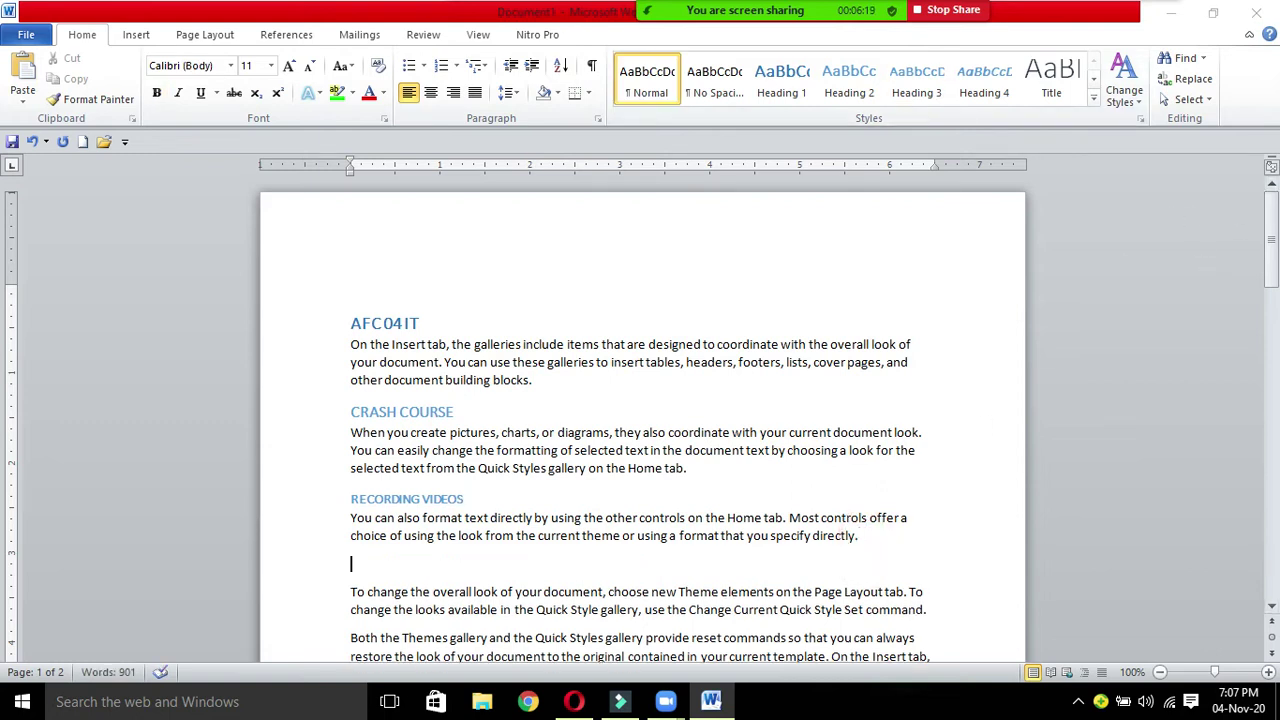
Step: Style ZEESSHHII STUDY PORTAL as Heading 4 and add TABLE OF CONTENTS as Heading 5 after the next paragraph
{"action": "type", "text": "ZEESSHHII STUDY PORTAL"}
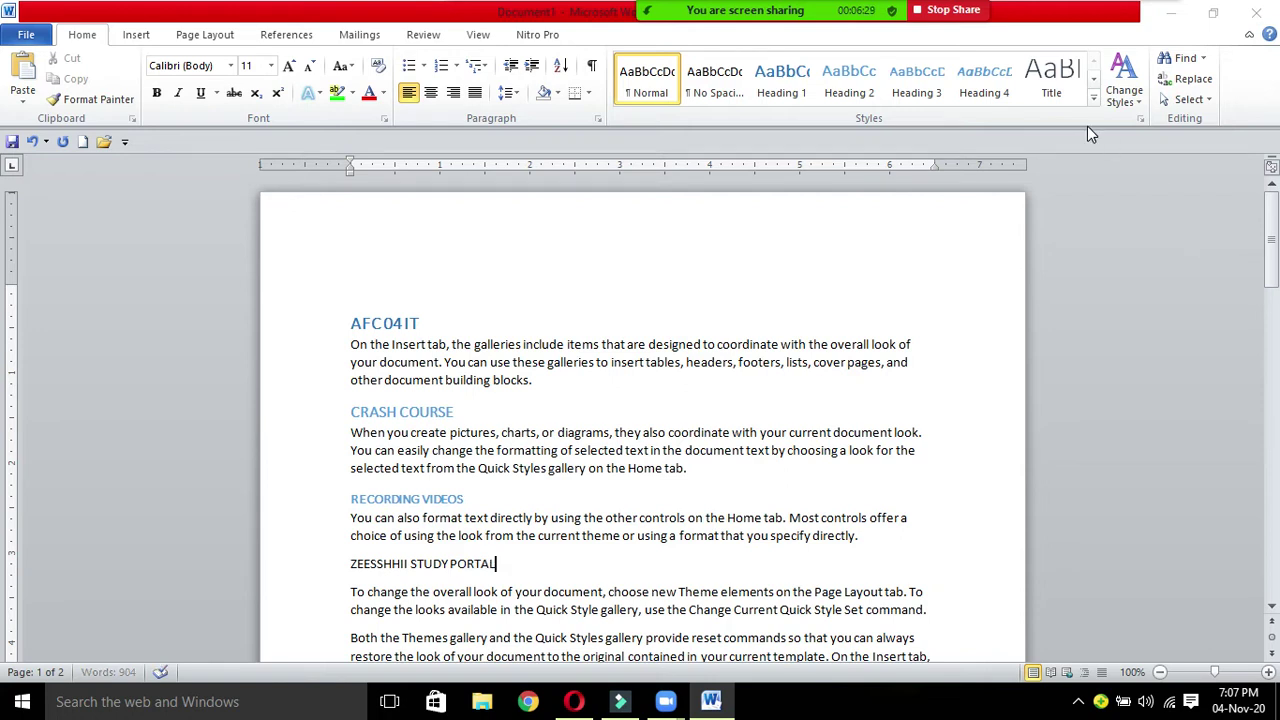
{"action": "left_click", "coordinate": [1005, 86]}
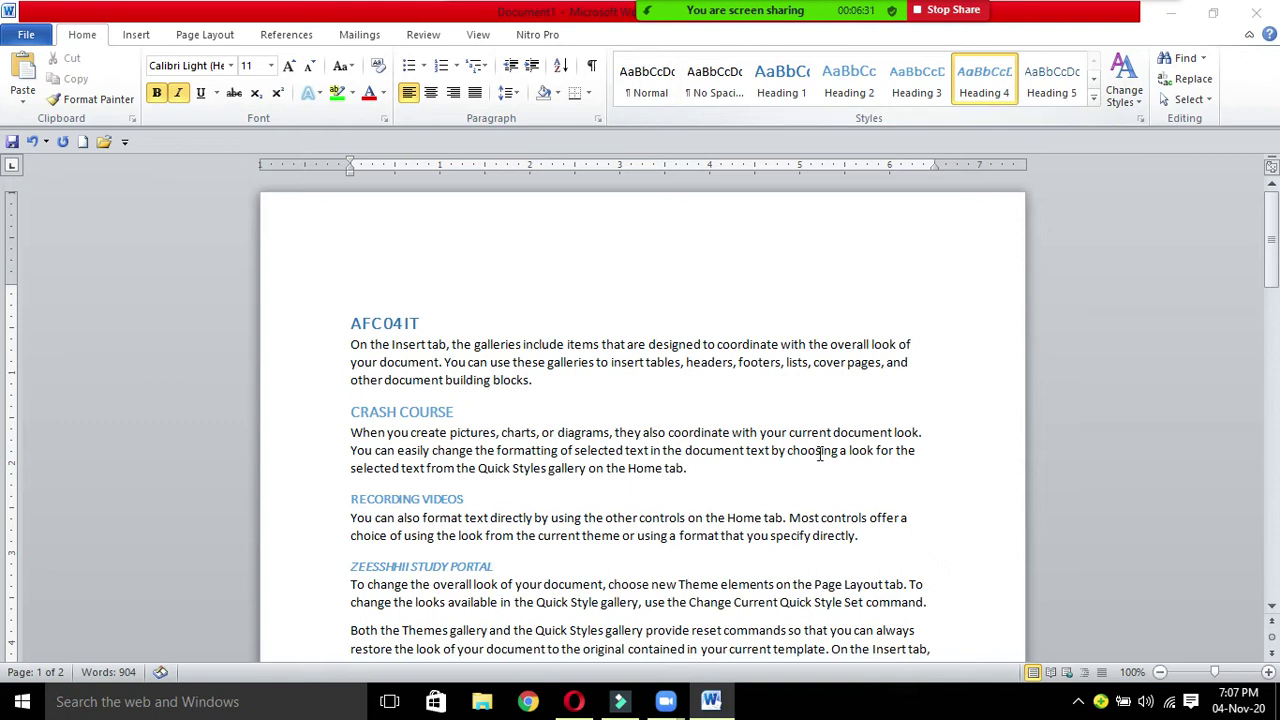
{"action": "left_click", "coordinate": [929, 603]}
{"action": "key", "text": "Return"}
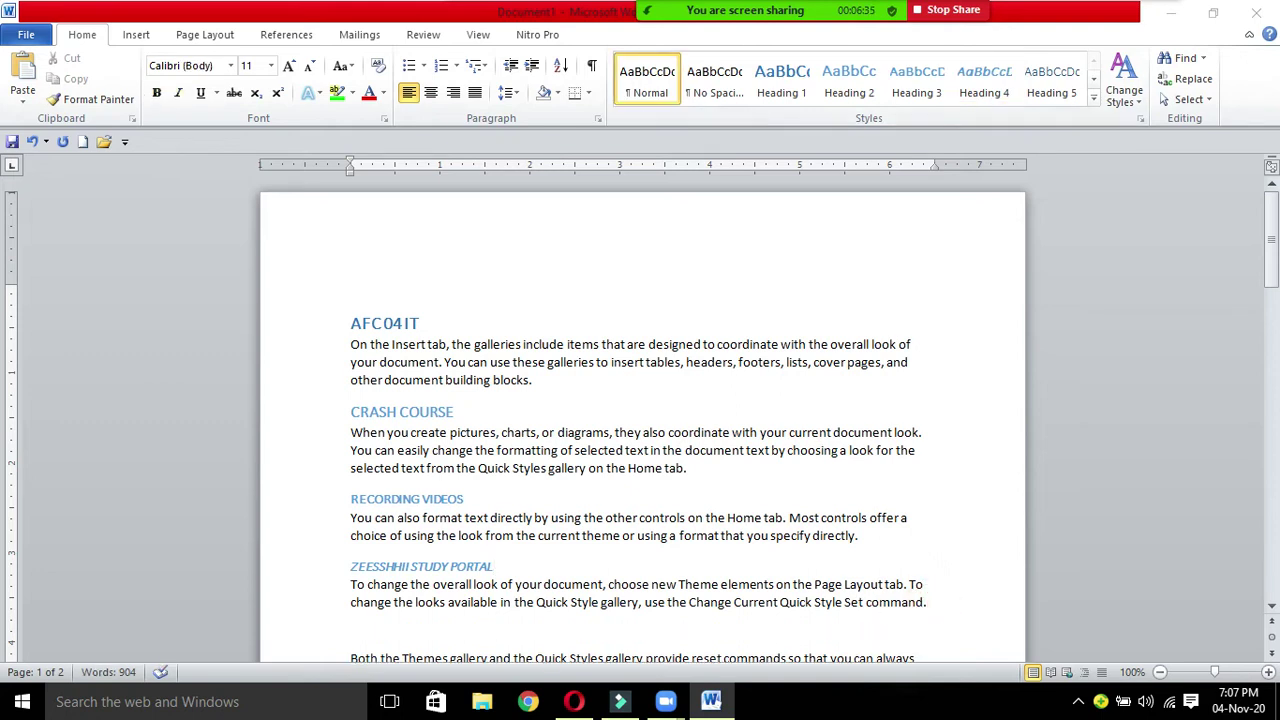
{"action": "type", "text": "TABLE OF CONTENTS"}
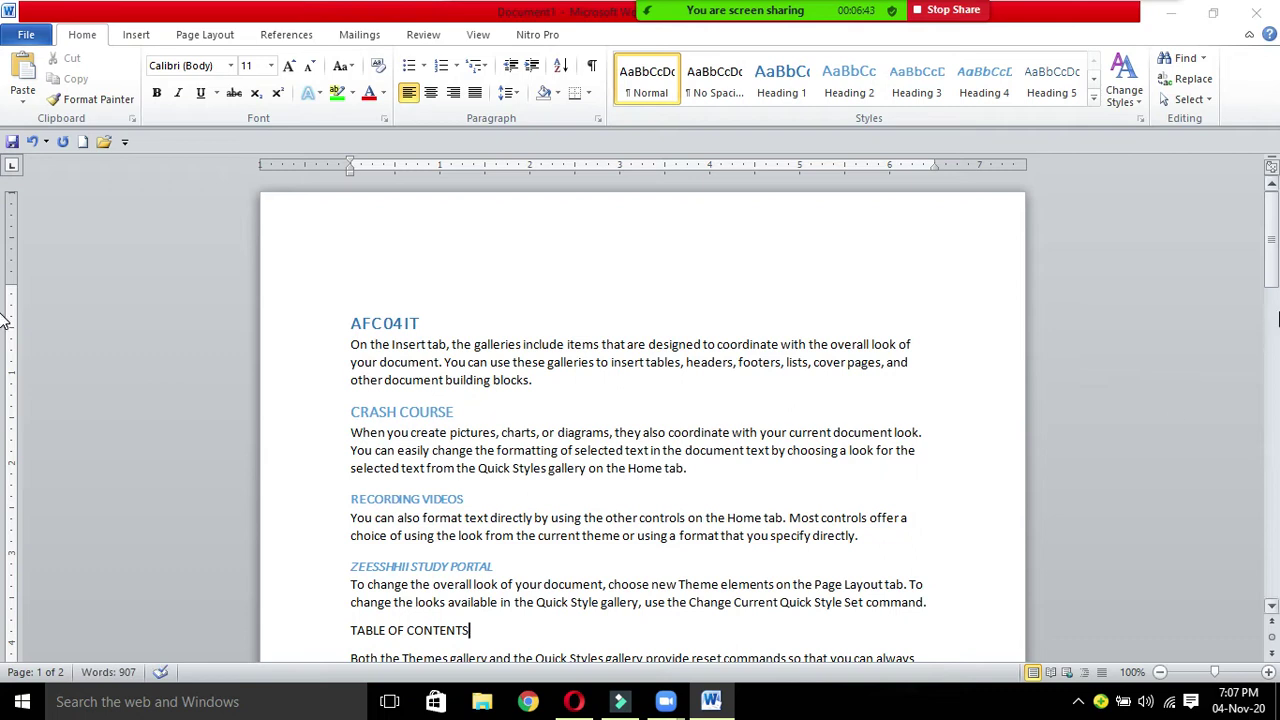
{"action": "left_click", "coordinate": [1058, 90]}
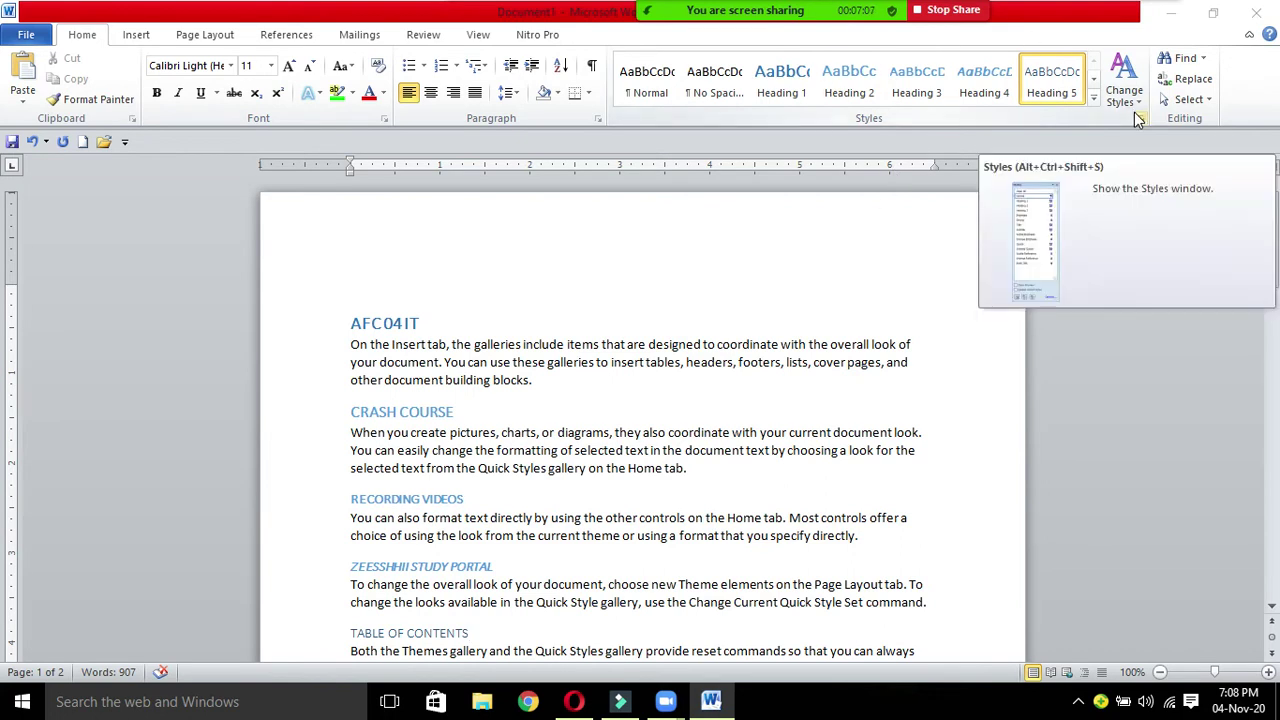
Step: Expand and close the Quick Styles gallery, then switch to the References tab
{"action": "left_click", "coordinate": [1095, 98]}
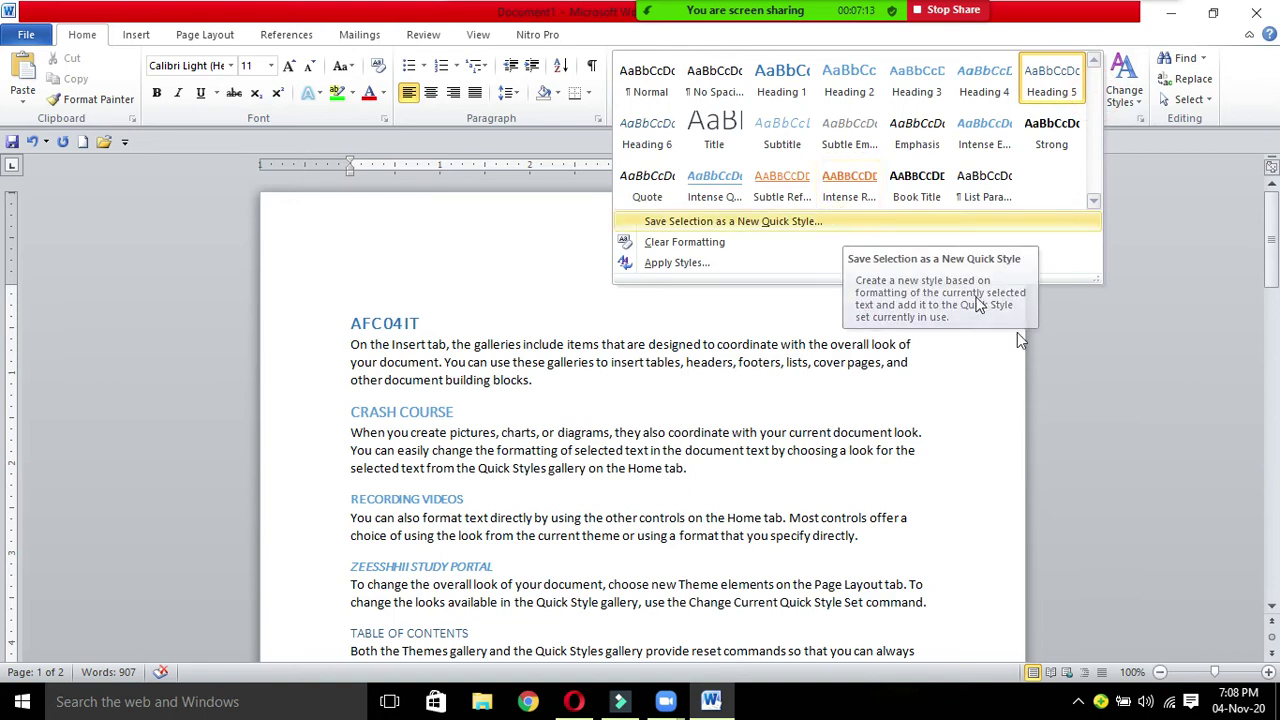
{"action": "left_click", "coordinate": [1054, 383]}
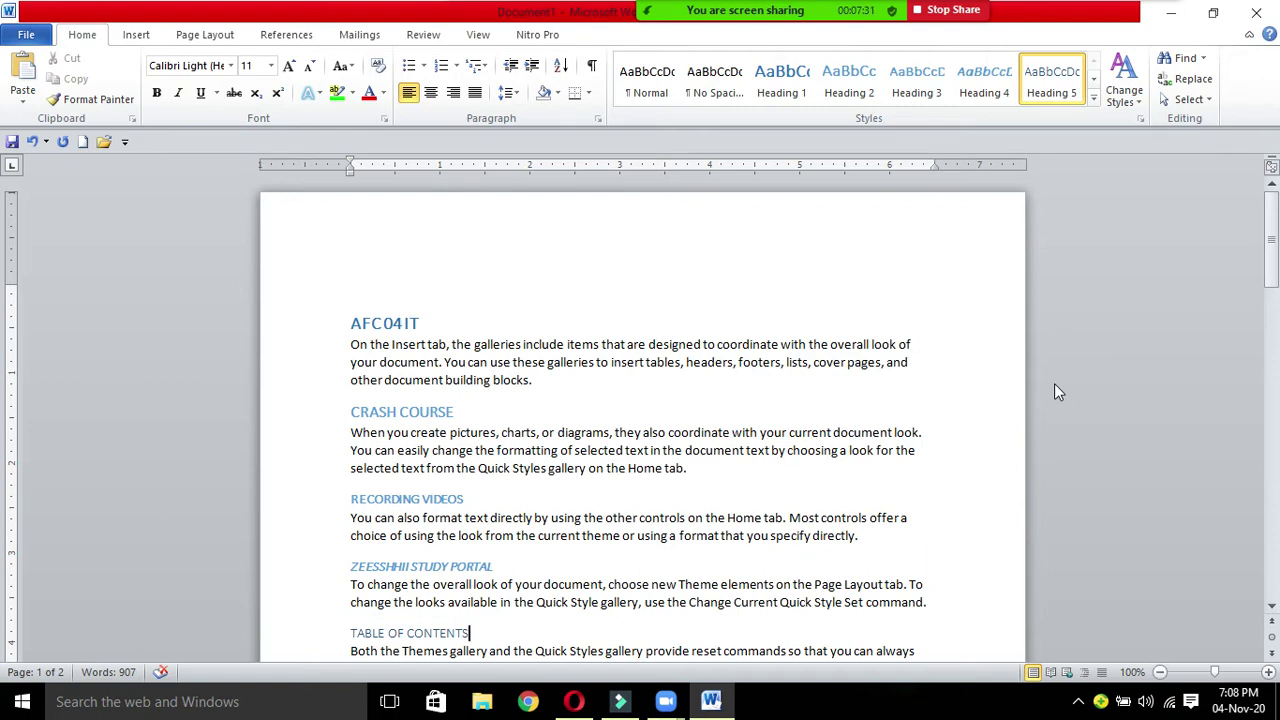
{"action": "left_click", "coordinate": [299, 35]}
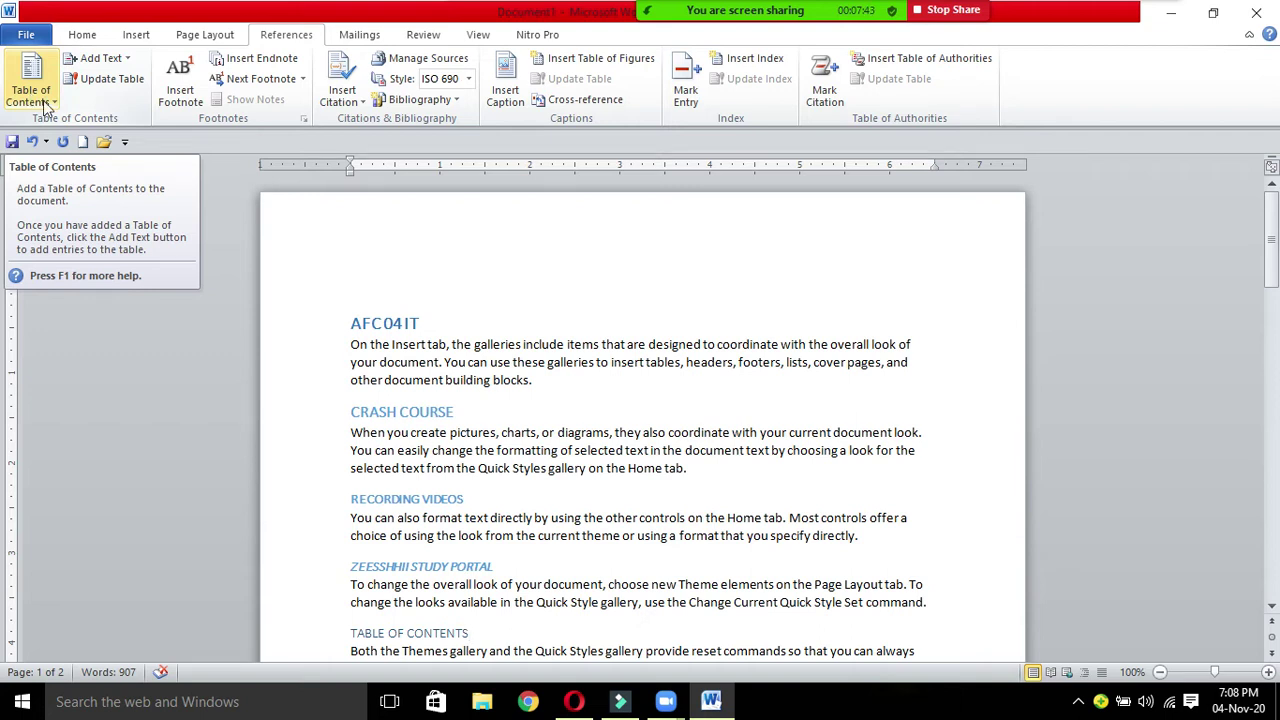
Step: Choose Insert Table of Contents from the References tab's Table of Contents menu
{"action": "left_click", "coordinate": [50, 102]}
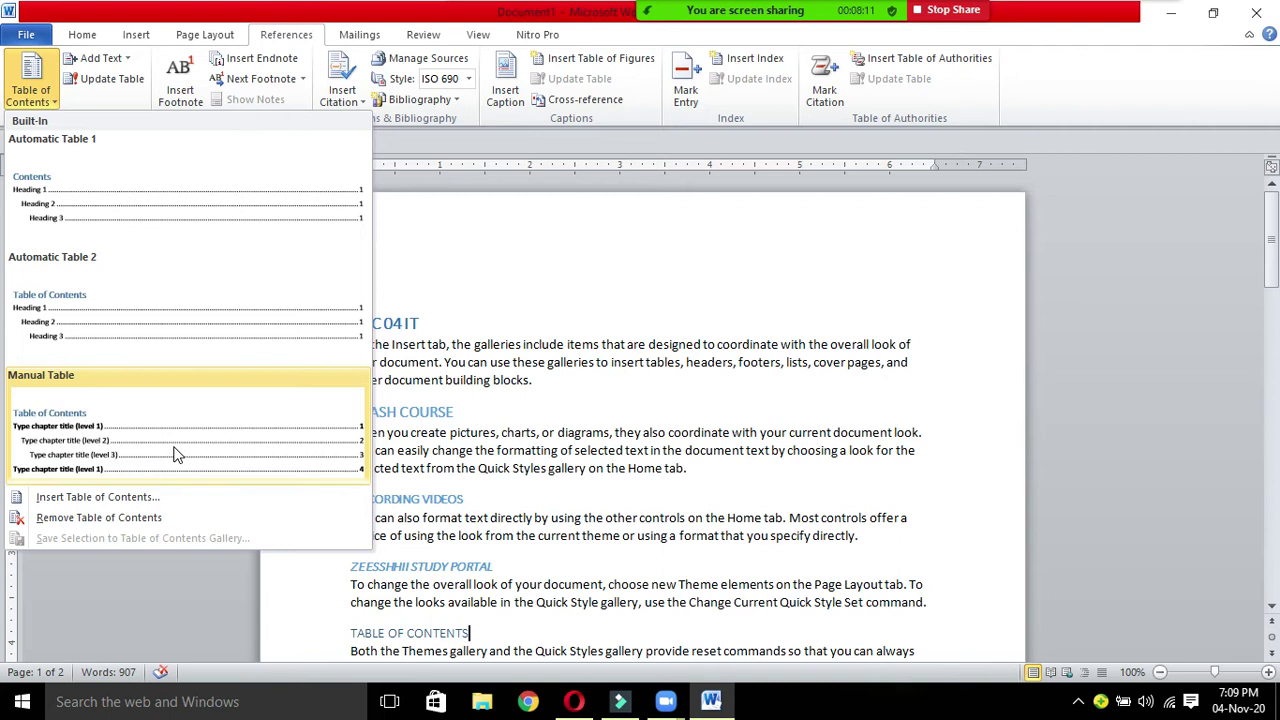
{"action": "left_click", "coordinate": [161, 503]}
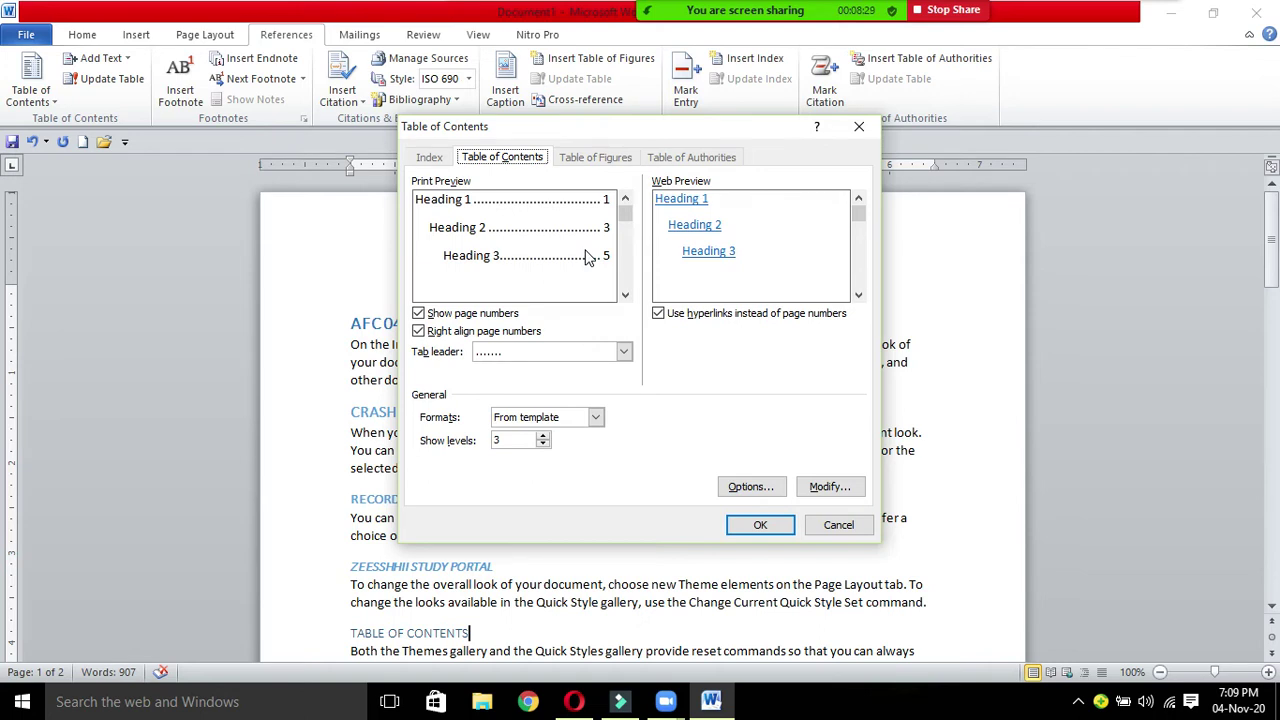
Step: Raise the table of contents Show levels to 9, then reduce it back to 3
{"action": "mouse_move", "coordinate": [624, 212]}
{"action": "left_mouse_down"}
{"action": "mouse_move", "coordinate": [624, 297]}
{"action": "mouse_move", "coordinate": [624, 220]}
{"action": "left_mouse_up"}
{"action": "left_click", "coordinate": [502, 440]}
{"action": "left_click", "coordinate": [418, 447]}
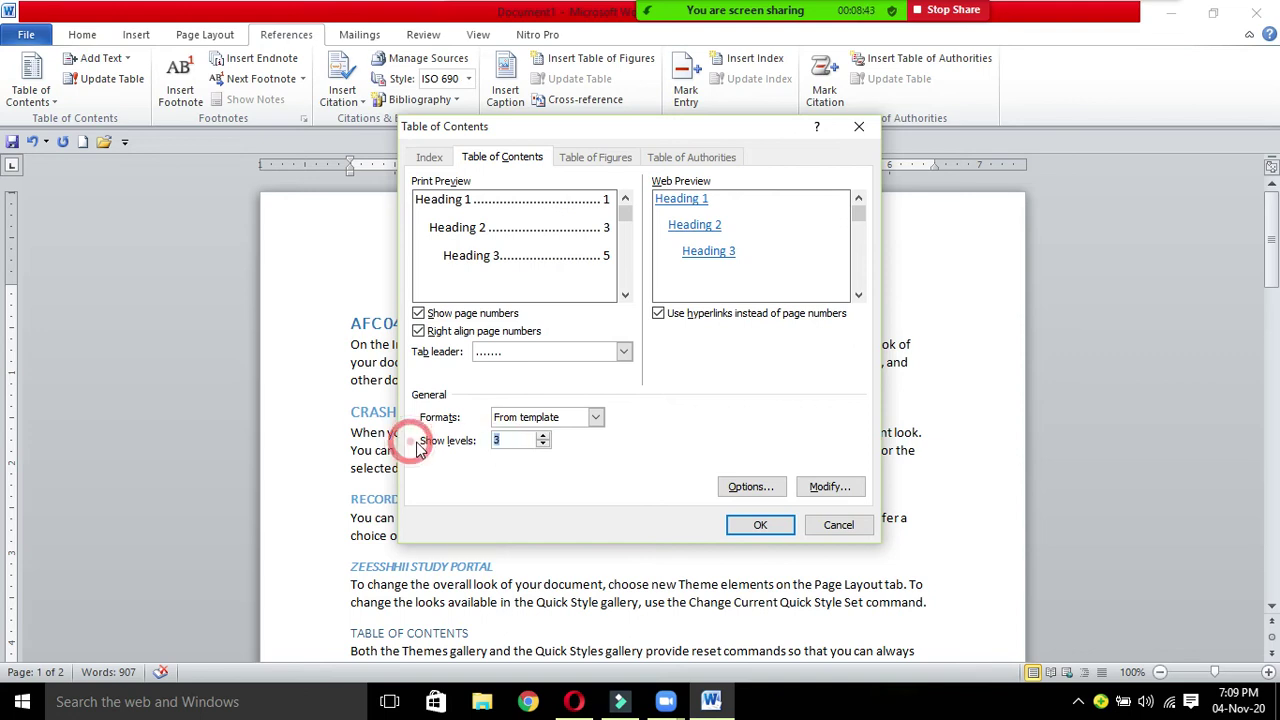
{"action": "left_click", "coordinate": [504, 460]}
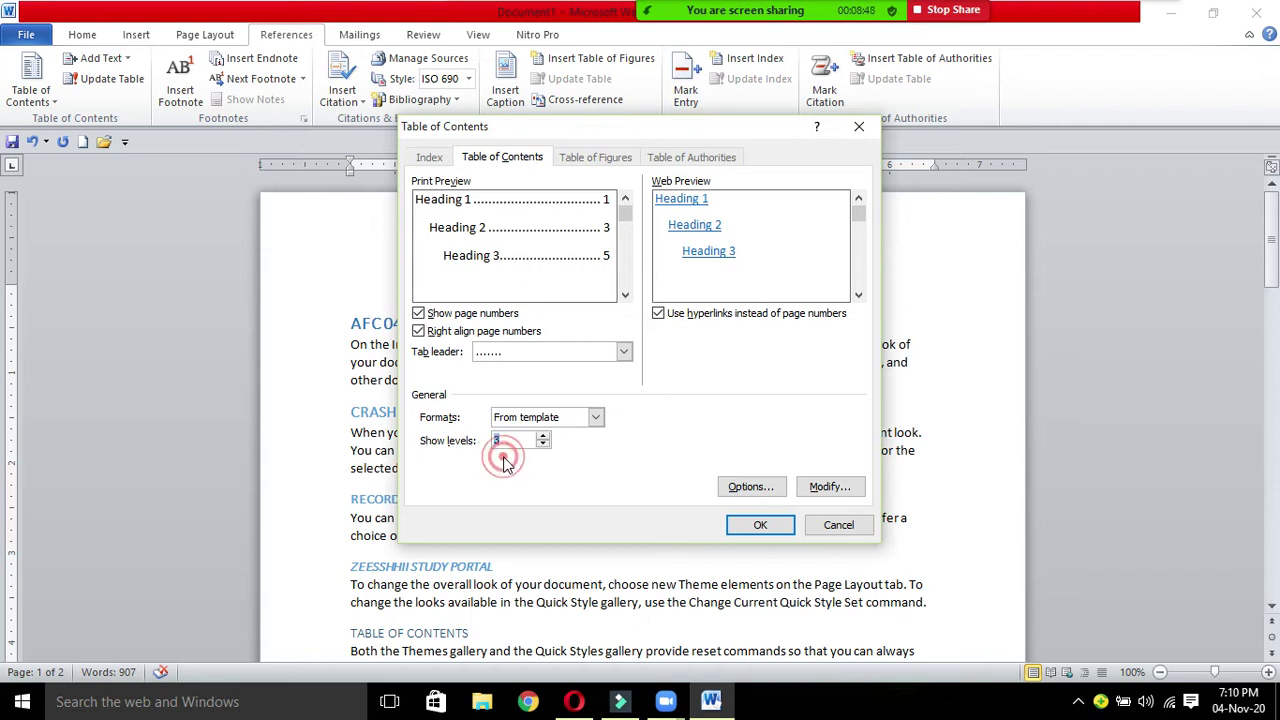
{"action": "left_click", "coordinate": [443, 448]}
{"action": "left_click", "coordinate": [577, 490]}
{"action": "left_click", "coordinate": [543, 437]}
{"action": "left_click", "coordinate": [543, 437]}
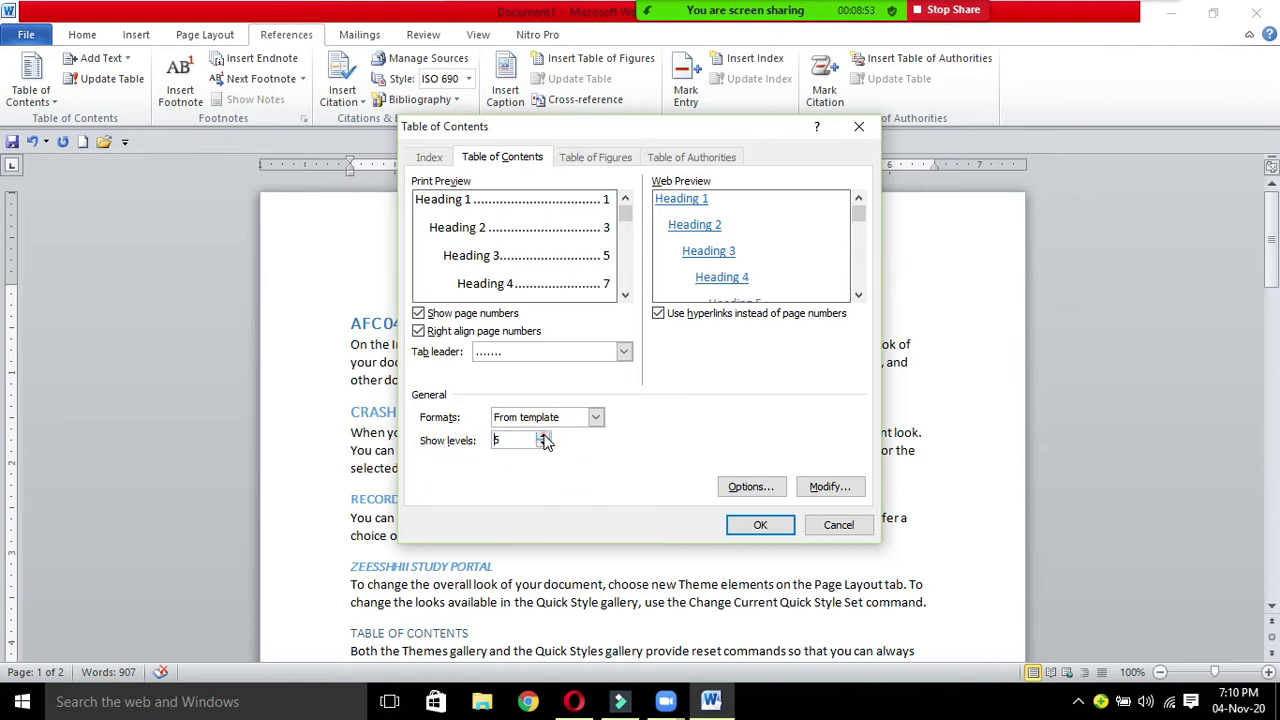
{"action": "left_click", "coordinate": [543, 437]}
{"action": "left_click", "coordinate": [543, 437]}
{"action": "left_click", "coordinate": [544, 437]}
{"action": "left_click", "coordinate": [544, 437]}
{"action": "left_click", "coordinate": [525, 473]}
{"action": "double_click", "coordinate": [503, 437]}
{"action": "left_click", "coordinate": [542, 444]}
{"action": "left_click", "coordinate": [542, 444]}
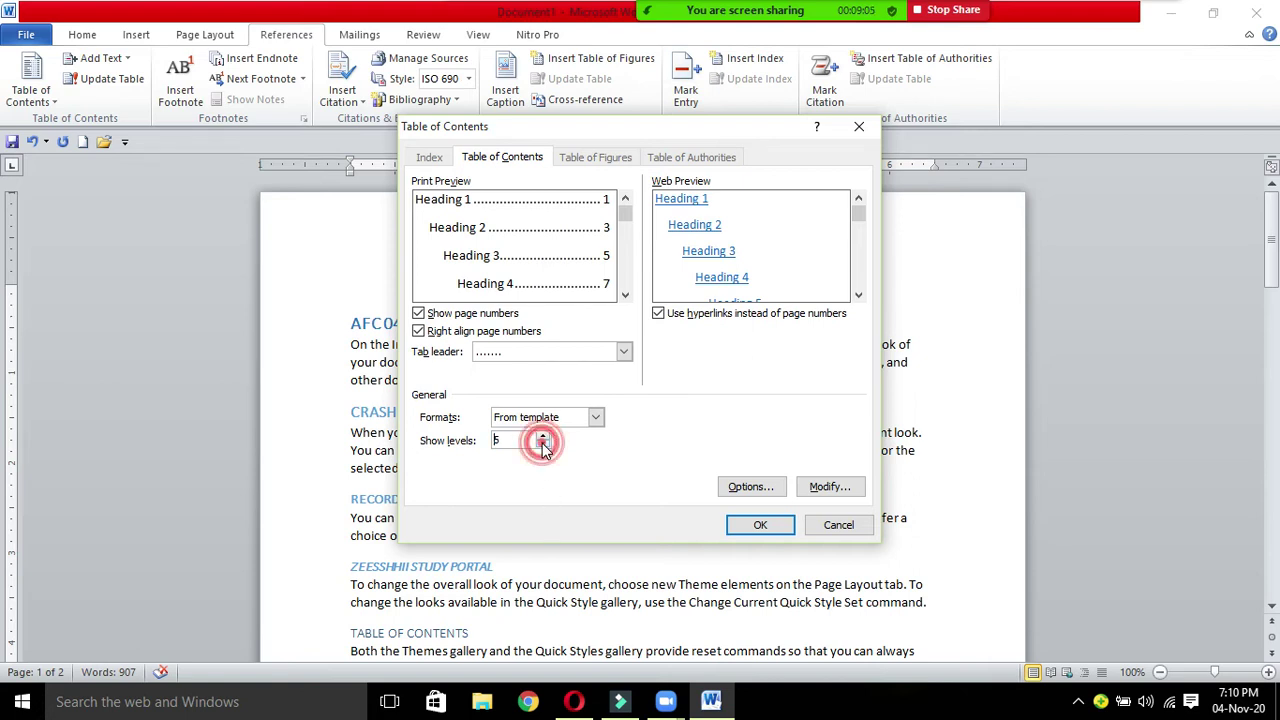
{"action": "left_click", "coordinate": [542, 444]}
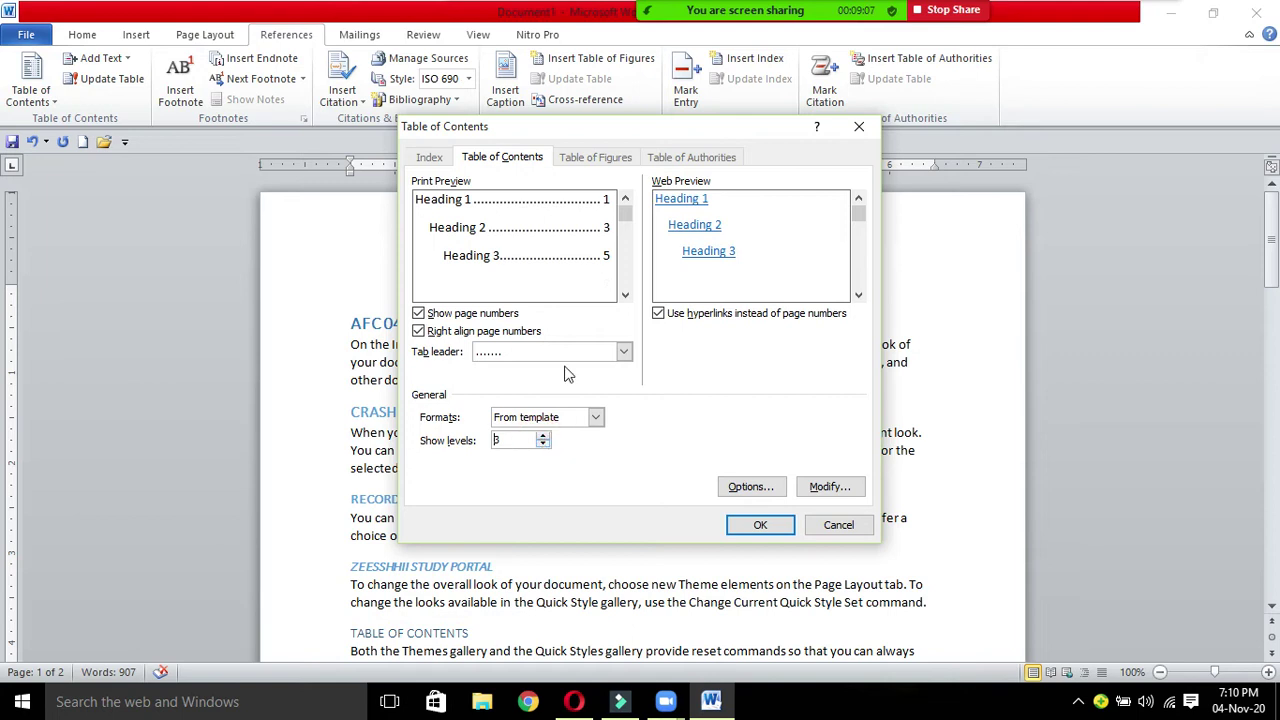
Step: Try 5 heading levels, return Show levels to 3, and display the Formats list
{"action": "left_click", "coordinate": [626, 213]}
{"action": "left_click", "coordinate": [544, 436]}
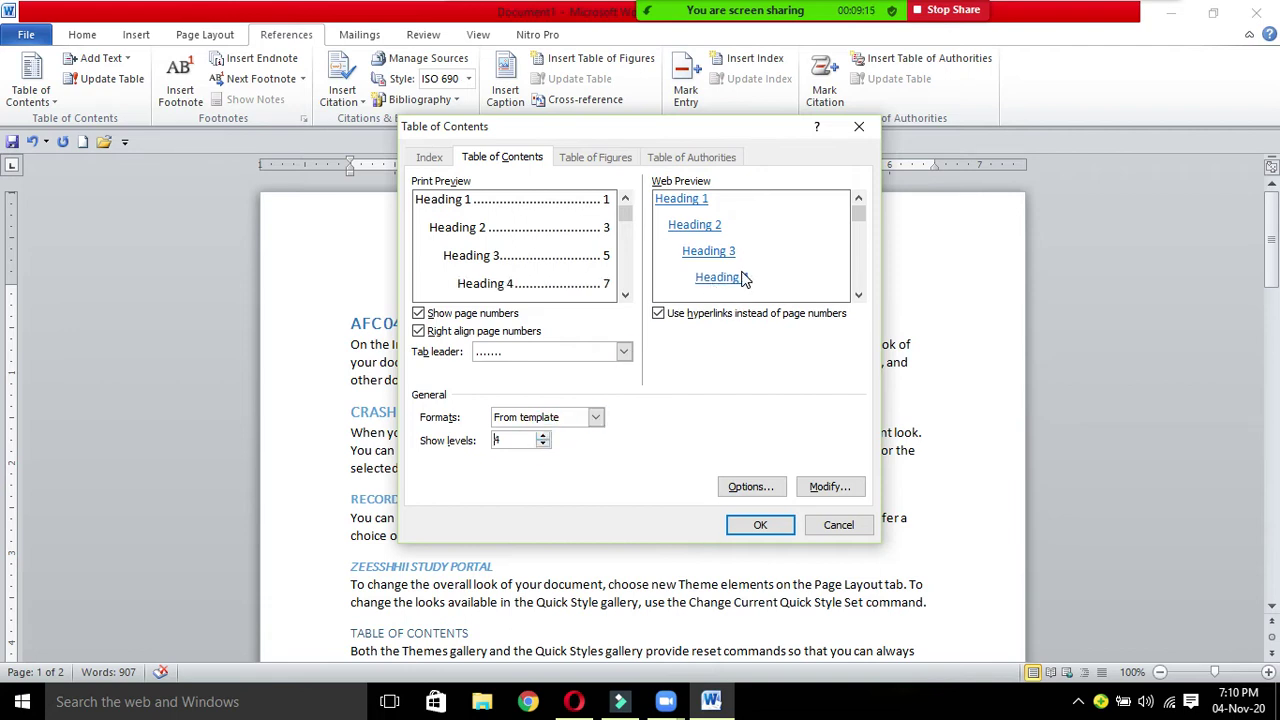
{"action": "left_click", "coordinate": [544, 436]}
{"action": "left_click_drag", "start_coordinate": [861, 210], "coordinate": [859, 228]}
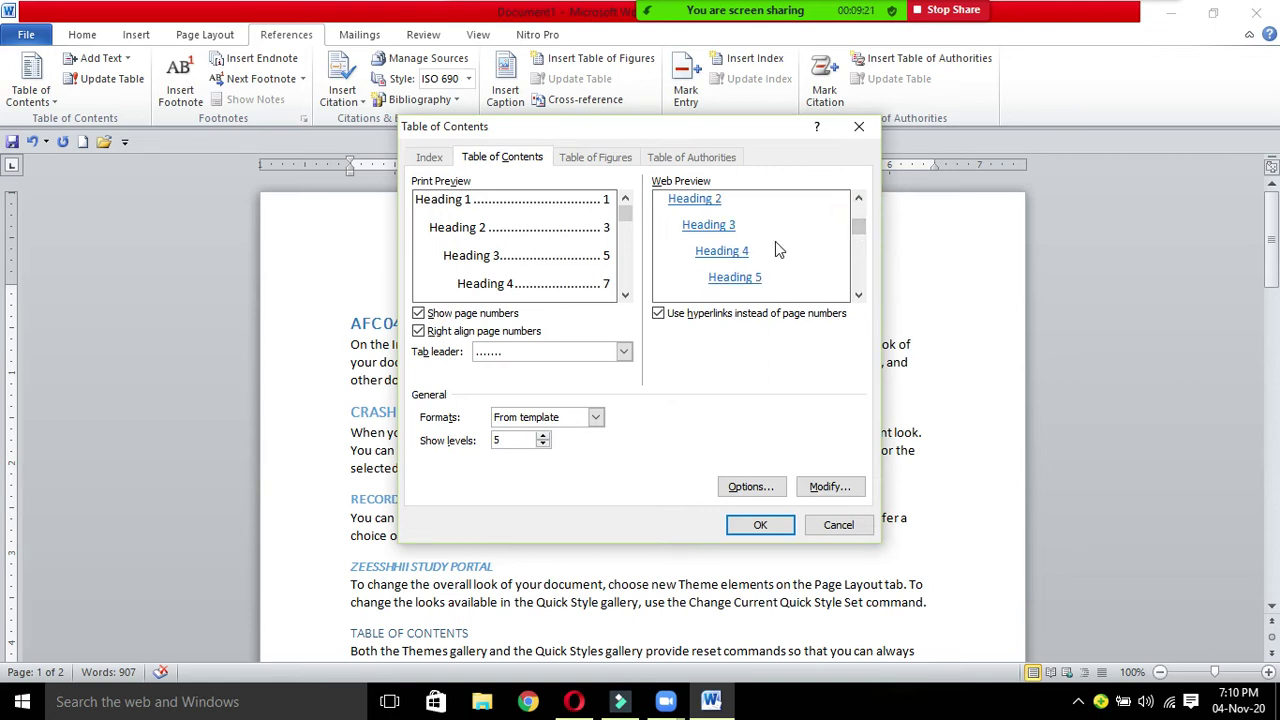
{"action": "left_click", "coordinate": [543, 445]}
{"action": "left_click", "coordinate": [543, 445]}
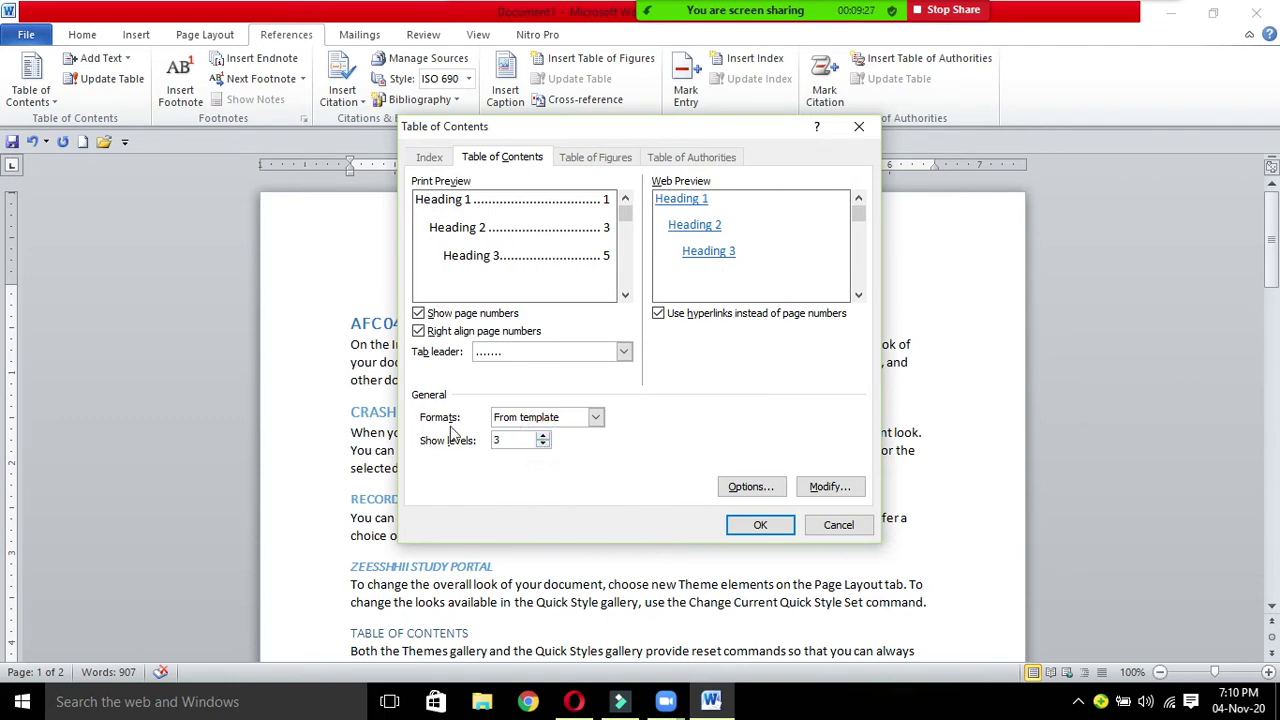
{"action": "left_click", "coordinate": [594, 421]}
{"action": "left_click", "coordinate": [594, 421]}
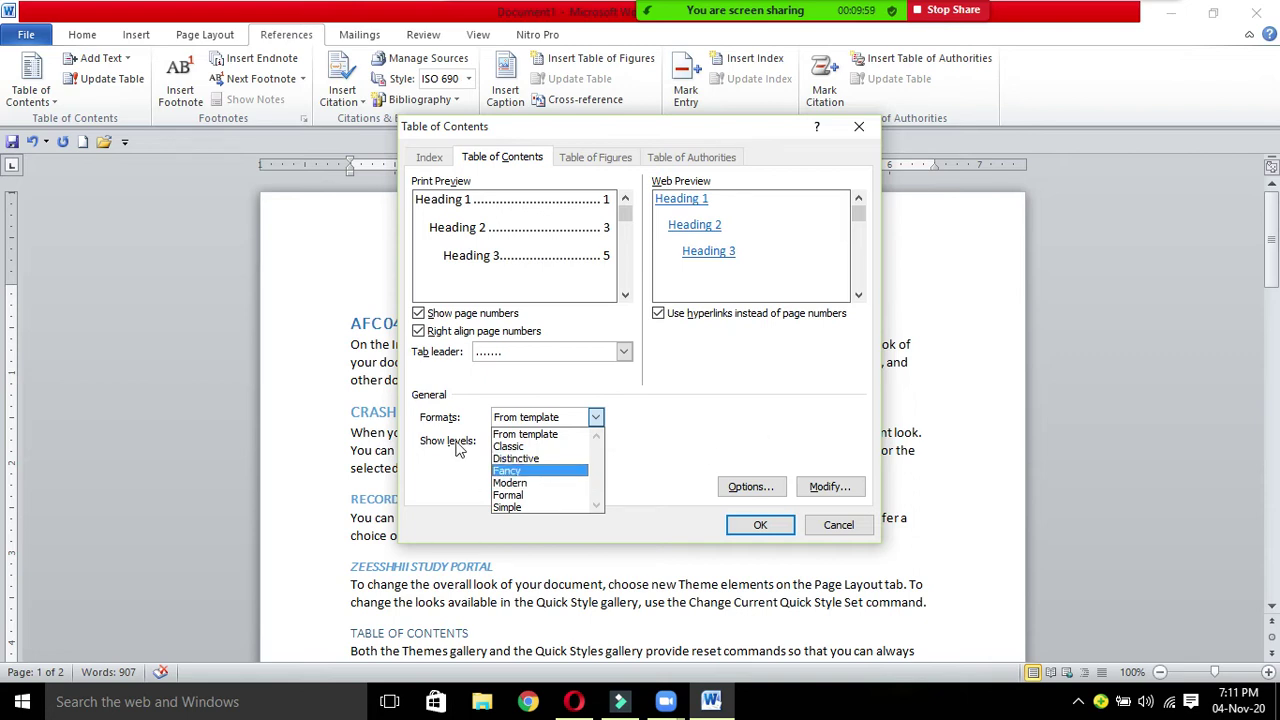
Step: Insert a three-level From template table of contents, then delete it with its TABLE OF CONTENTS heading
{"action": "left_click", "coordinate": [684, 427]}
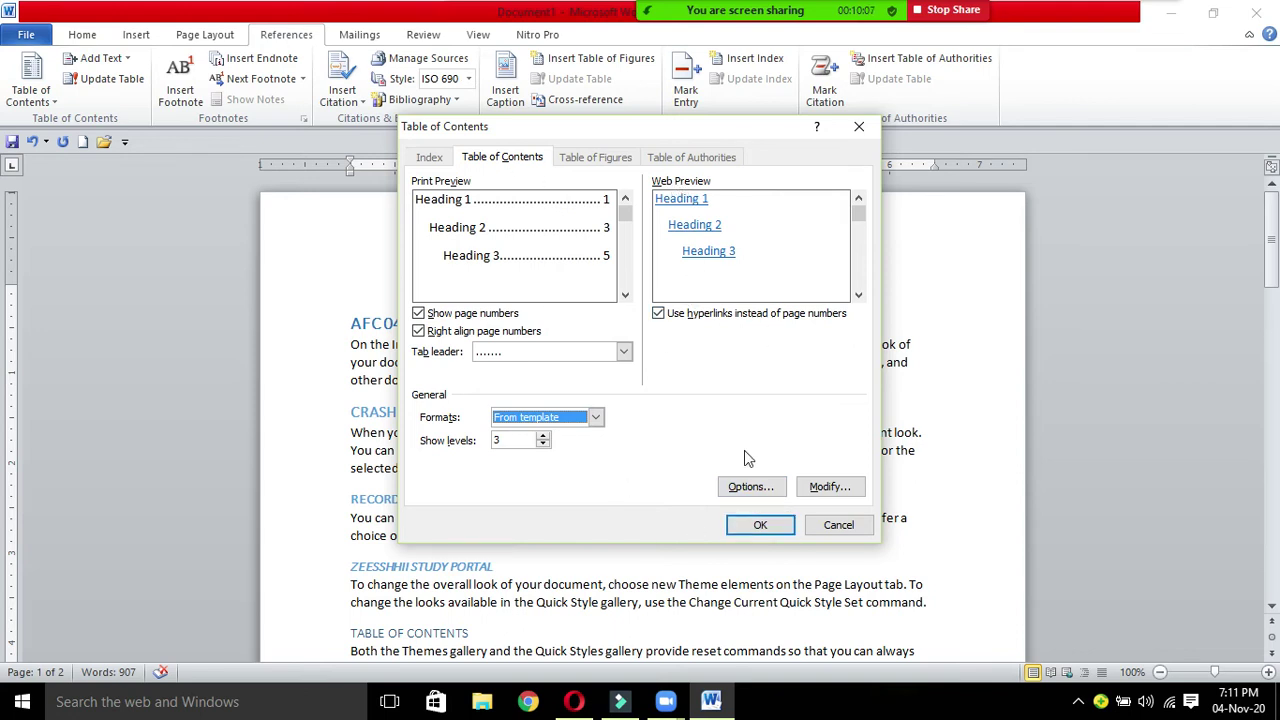
{"action": "left_click", "coordinate": [754, 527]}
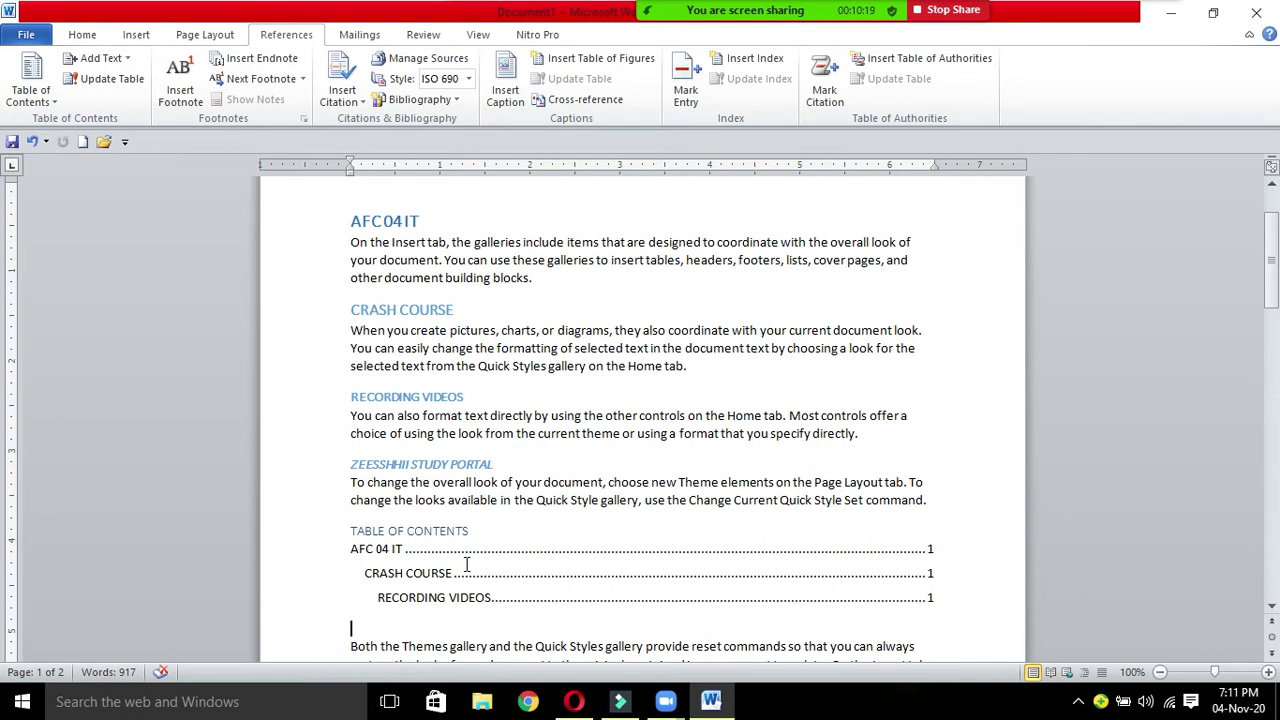
{"action": "left_click_drag", "start_coordinate": [350, 528], "coordinate": [530, 601]}
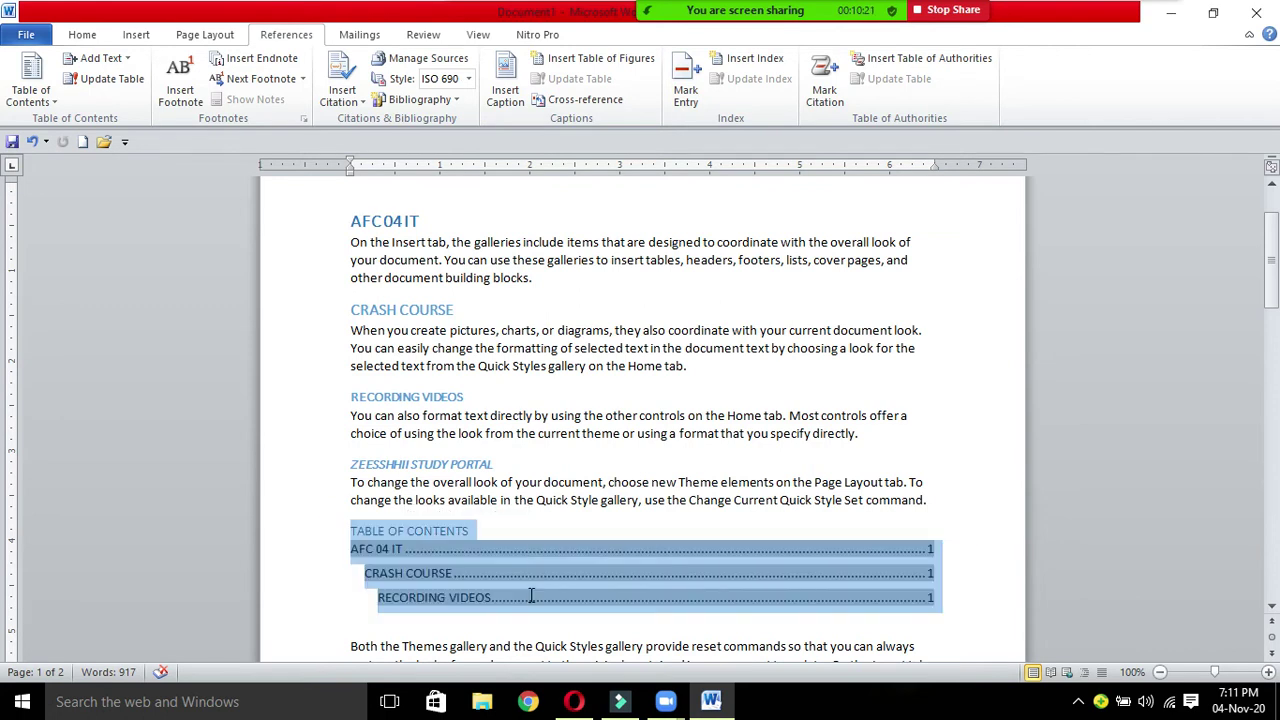
{"action": "key", "text": "Delete"}
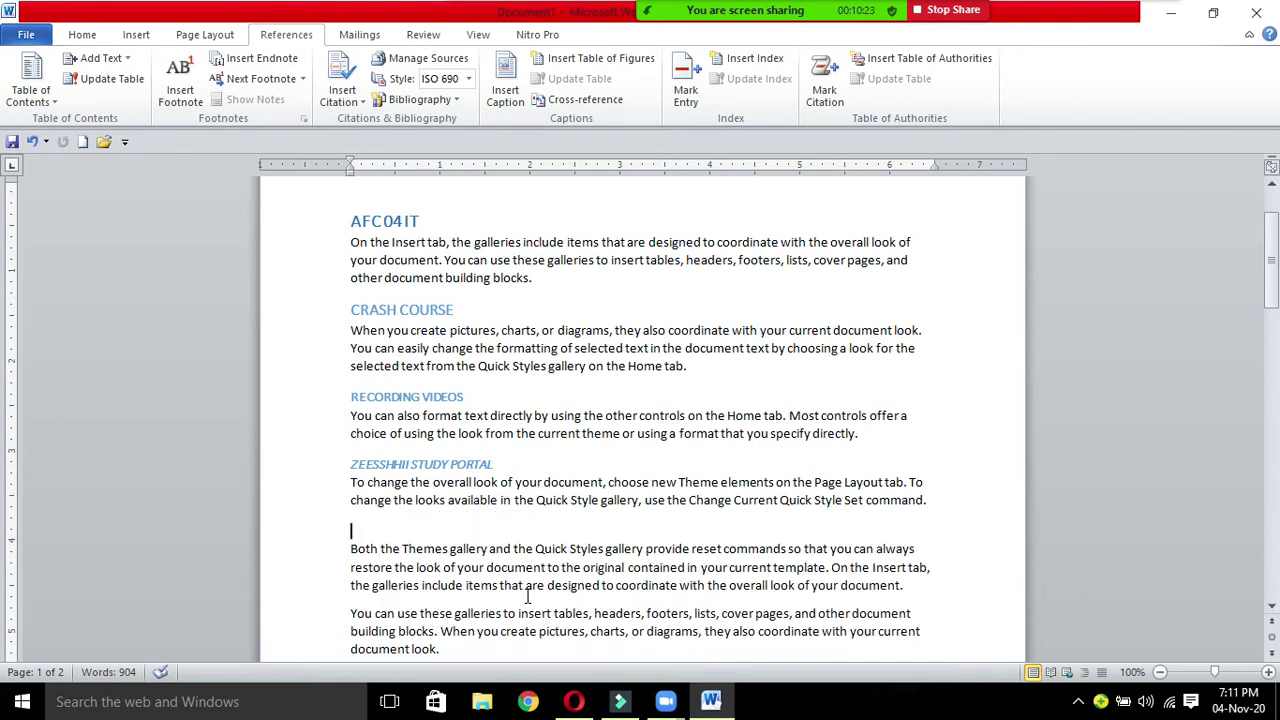
{"action": "left_click_drag", "start_coordinate": [1272, 266], "coordinate": [1271, 254]}
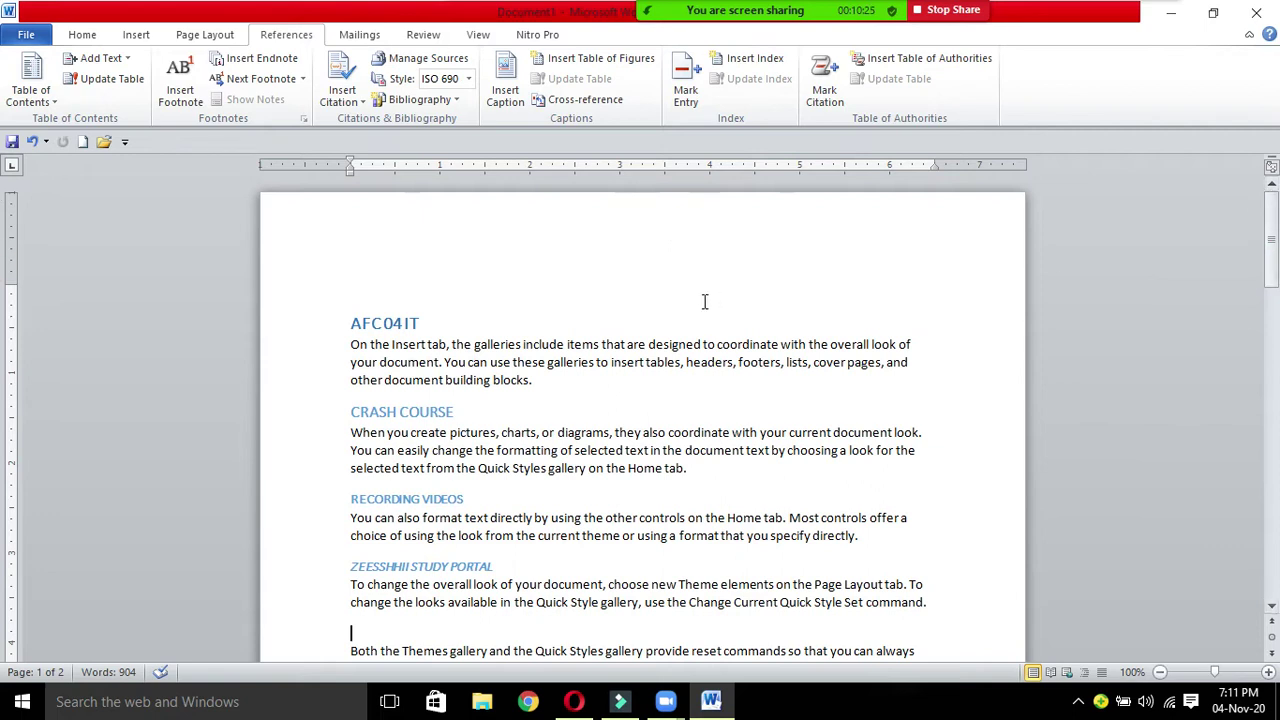
Step: Add a blank line above AFC04IT and insert a three-level table of contents there
{"action": "left_click", "coordinate": [350, 322]}
{"action": "key", "text": "Return"}
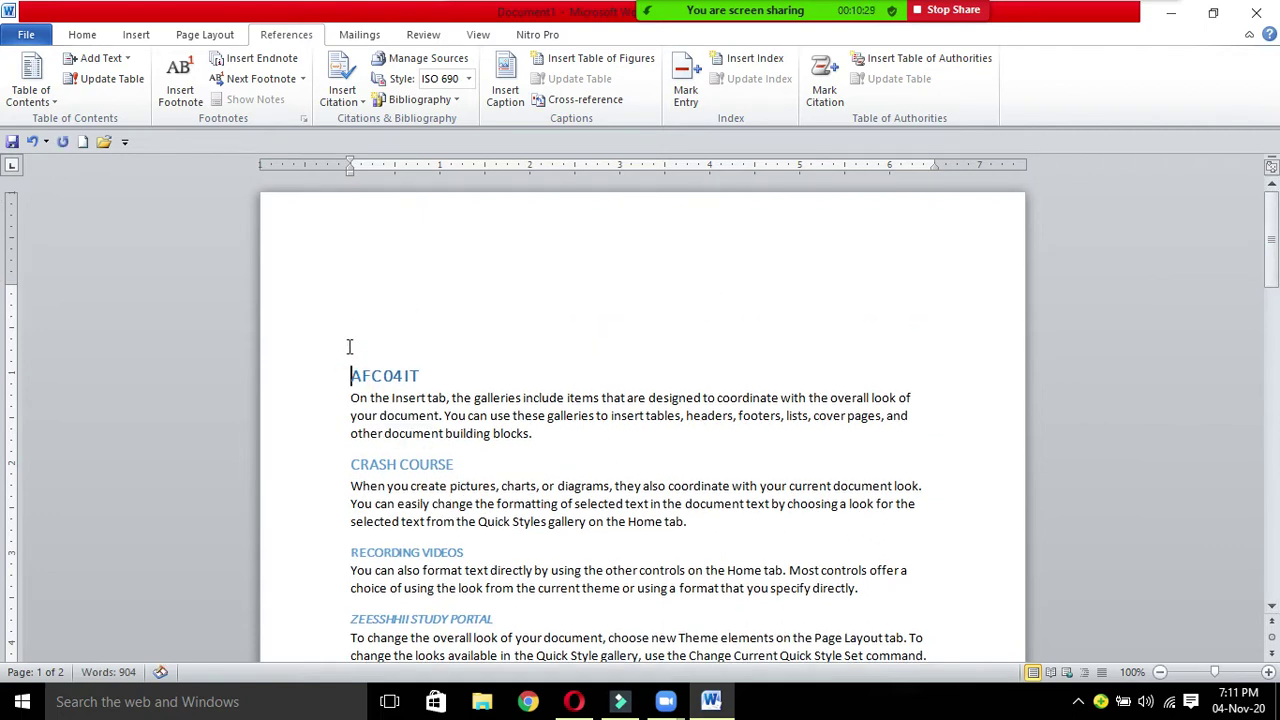
{"action": "left_click", "coordinate": [410, 374]}
{"action": "left_click", "coordinate": [353, 371]}
{"action": "key", "text": "Up"}
{"action": "left_click", "coordinate": [30, 80]}
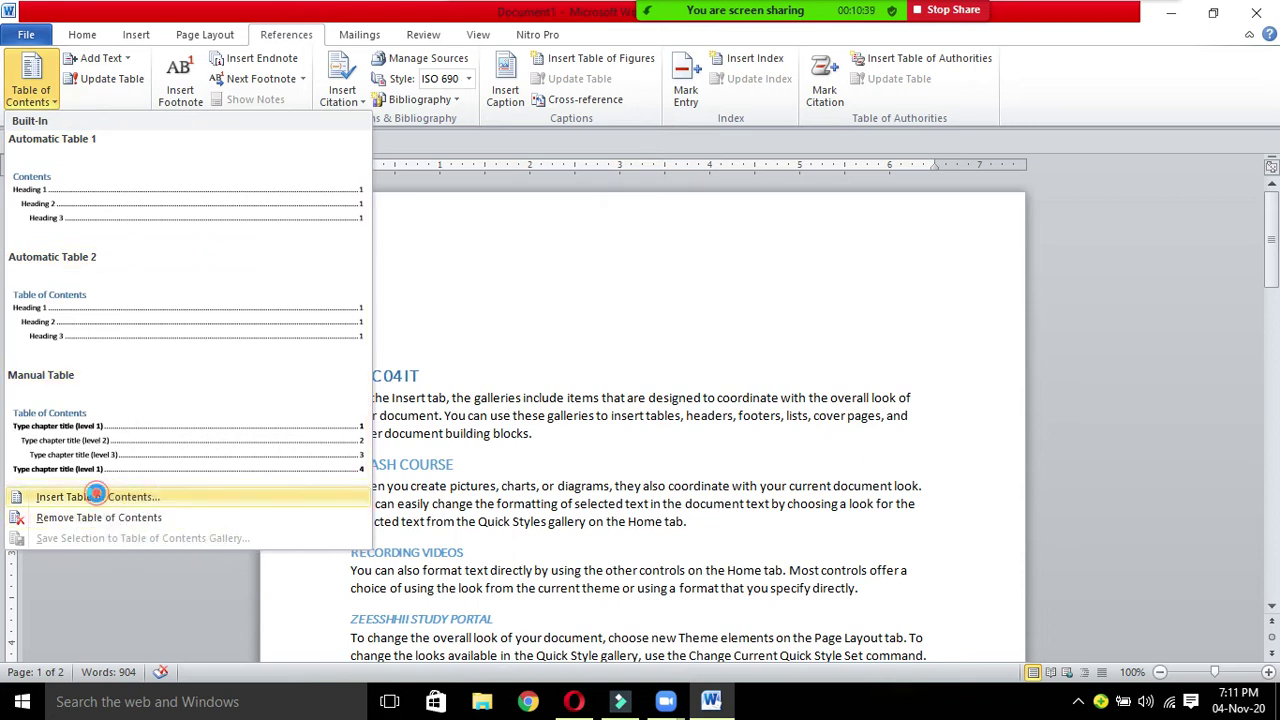
{"action": "left_click", "coordinate": [98, 496]}
{"action": "left_click", "coordinate": [752, 525]}
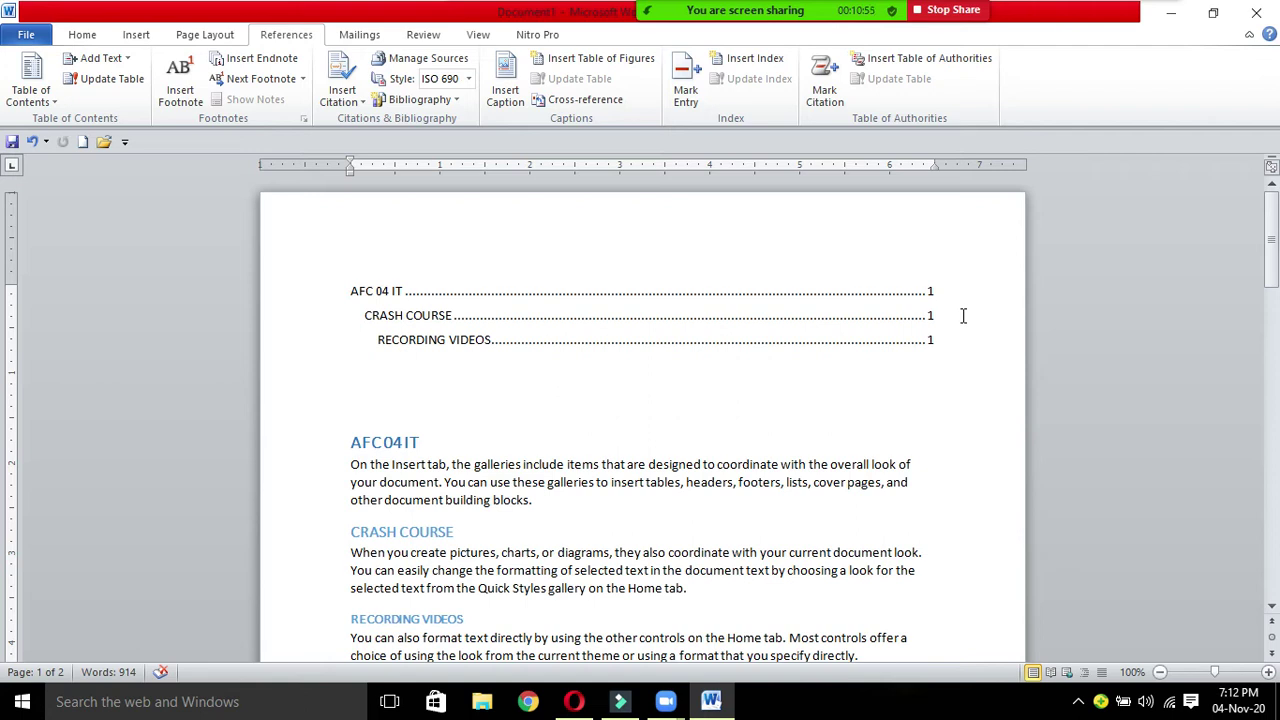
{"action": "double_click", "coordinate": [930, 316]}
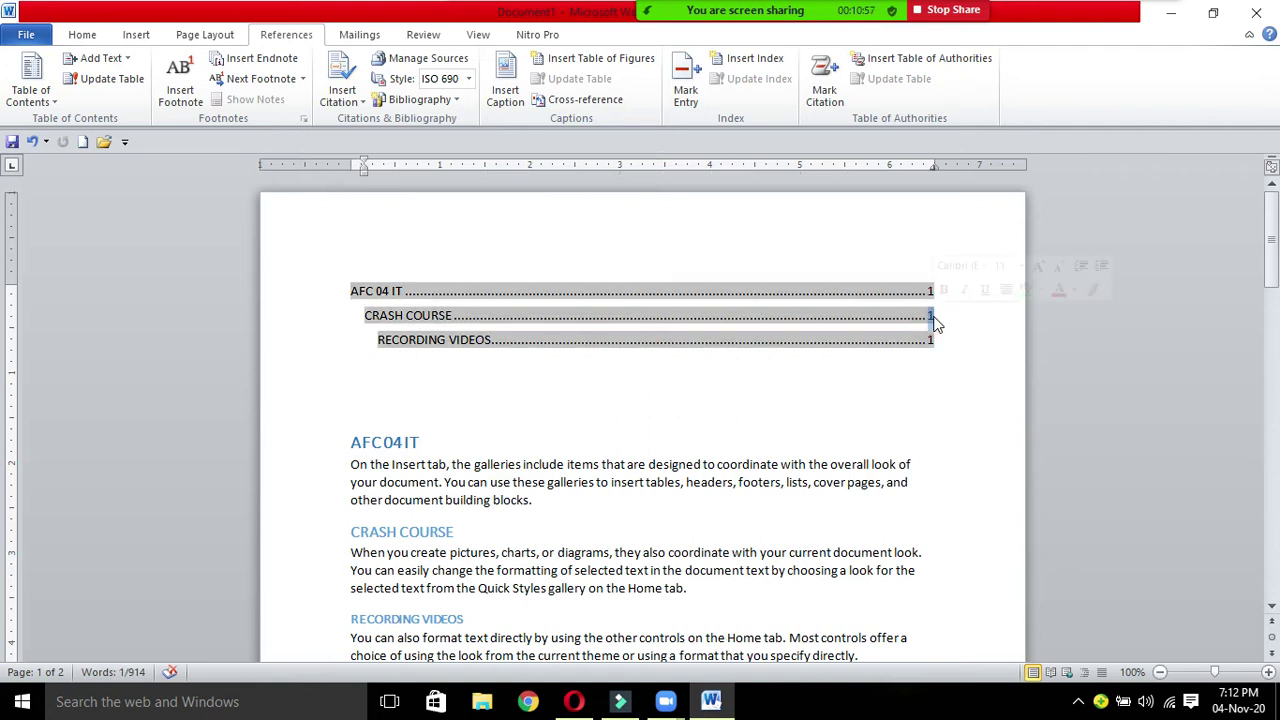
{"action": "left_click", "coordinate": [930, 340]}
{"action": "left_click", "coordinate": [941, 385]}
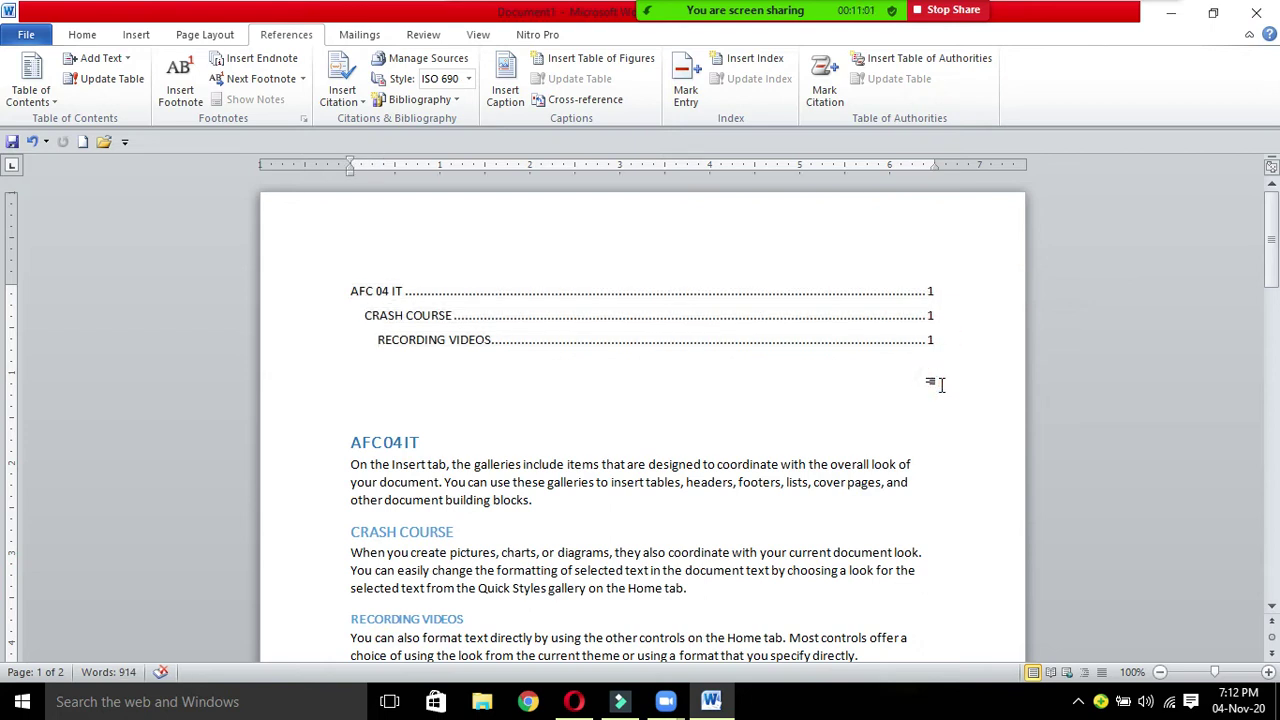
{"action": "left_click_drag", "start_coordinate": [350, 290], "coordinate": [423, 296]}
{"action": "left_click_drag", "start_coordinate": [350, 448], "coordinate": [428, 446]}
{"action": "left_click_drag", "start_coordinate": [363, 317], "coordinate": [446, 318]}
{"action": "left_click_drag", "start_coordinate": [352, 531], "coordinate": [497, 553]}
{"action": "left_click_drag", "start_coordinate": [380, 341], "coordinate": [491, 341]}
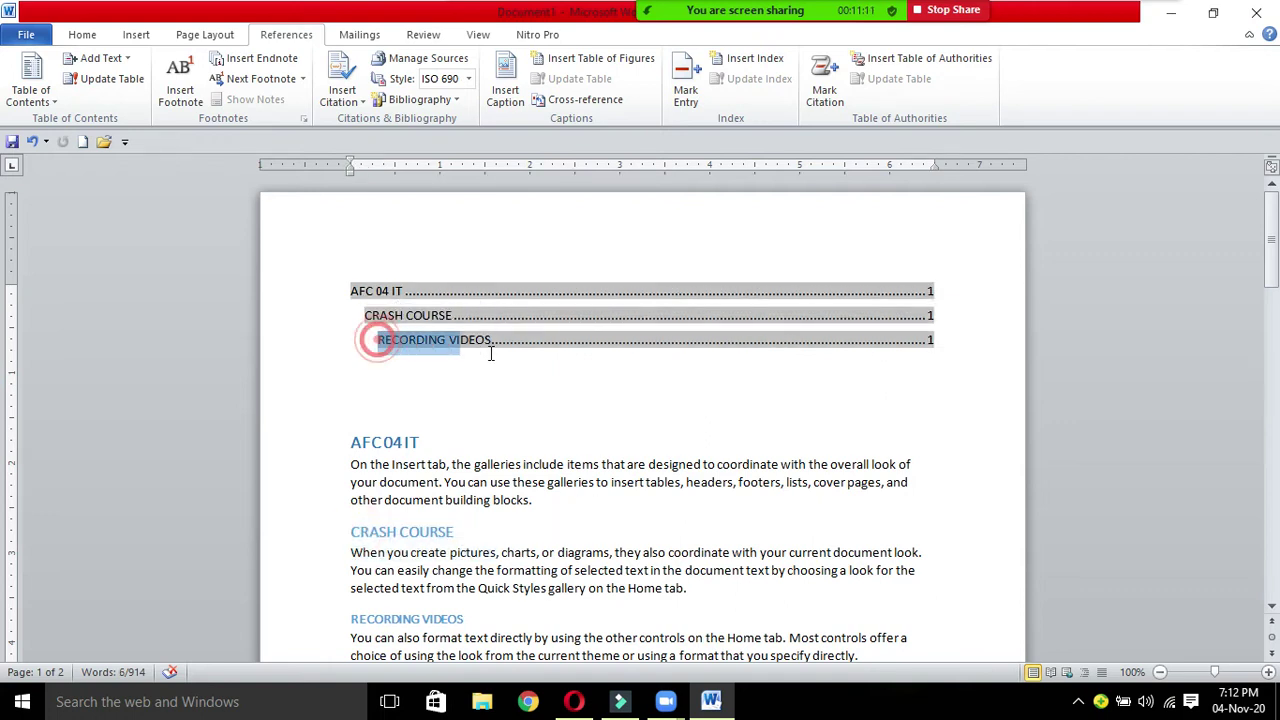
{"action": "left_click_drag", "start_coordinate": [352, 618], "coordinate": [463, 619]}
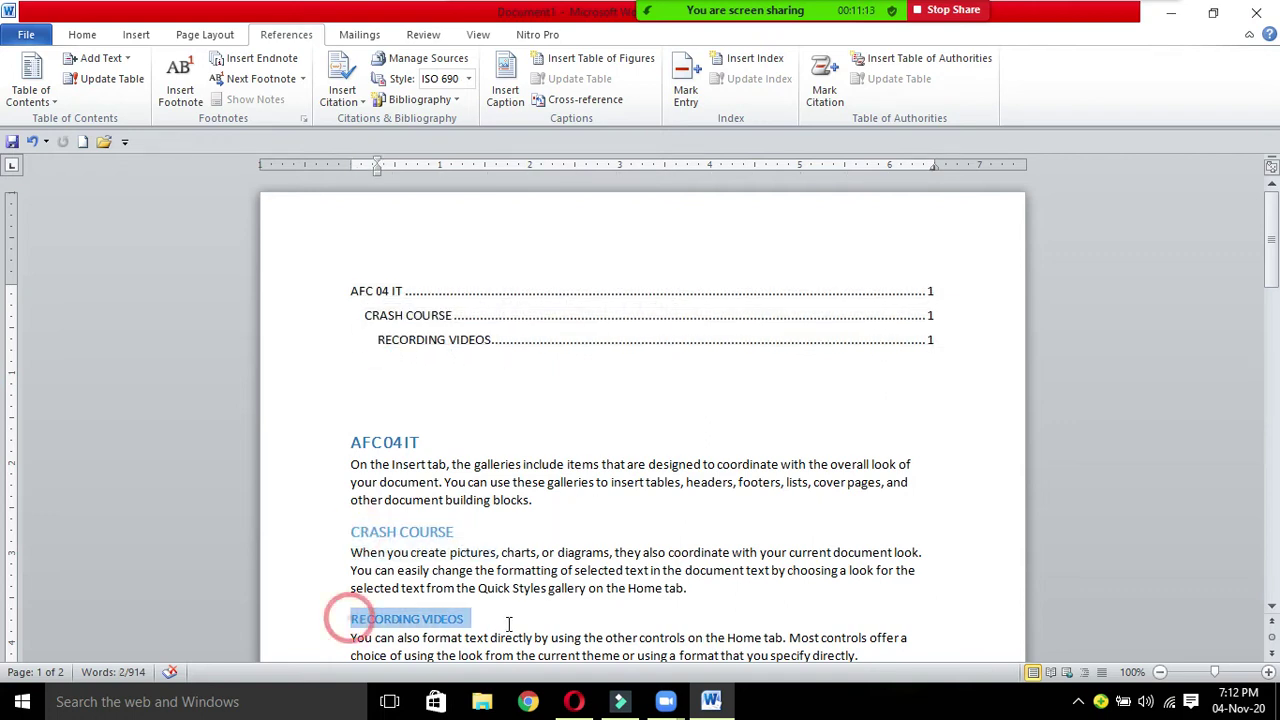
{"action": "left_click", "coordinate": [862, 498]}
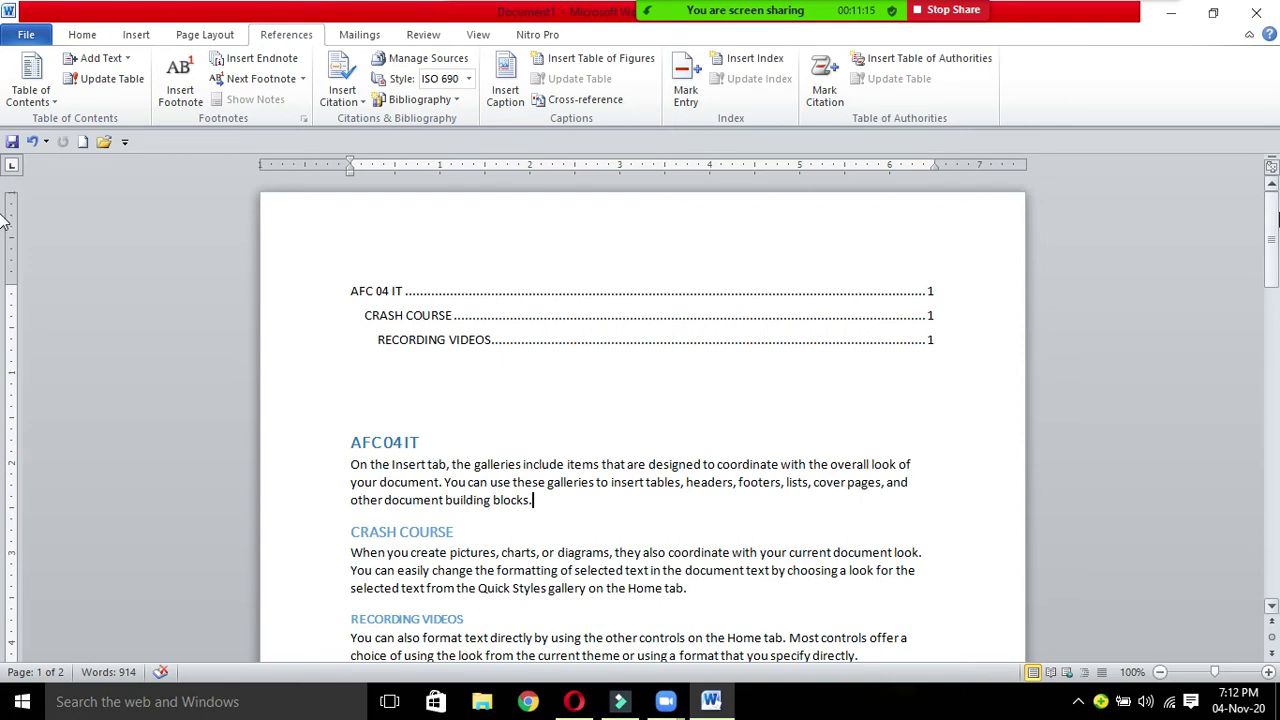
{"action": "left_click_drag", "start_coordinate": [1272, 222], "coordinate": [1274, 272]}
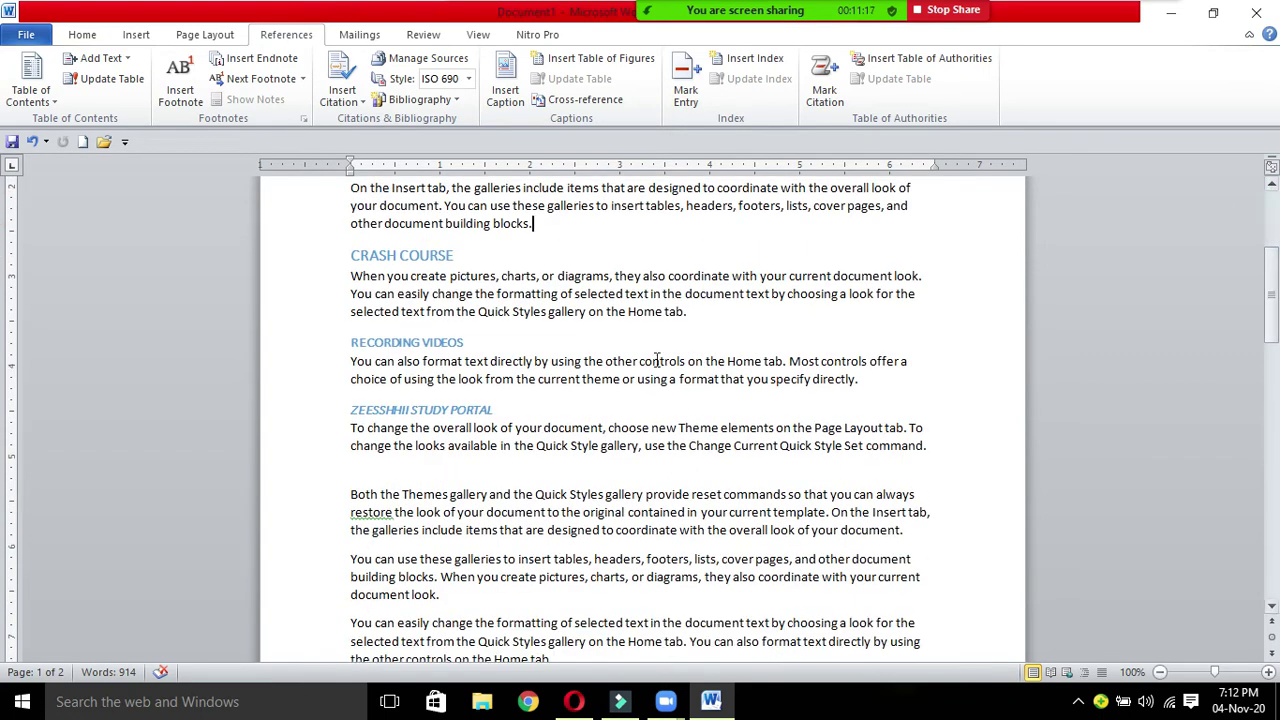
{"action": "left_click_drag", "start_coordinate": [497, 409], "coordinate": [343, 411]}
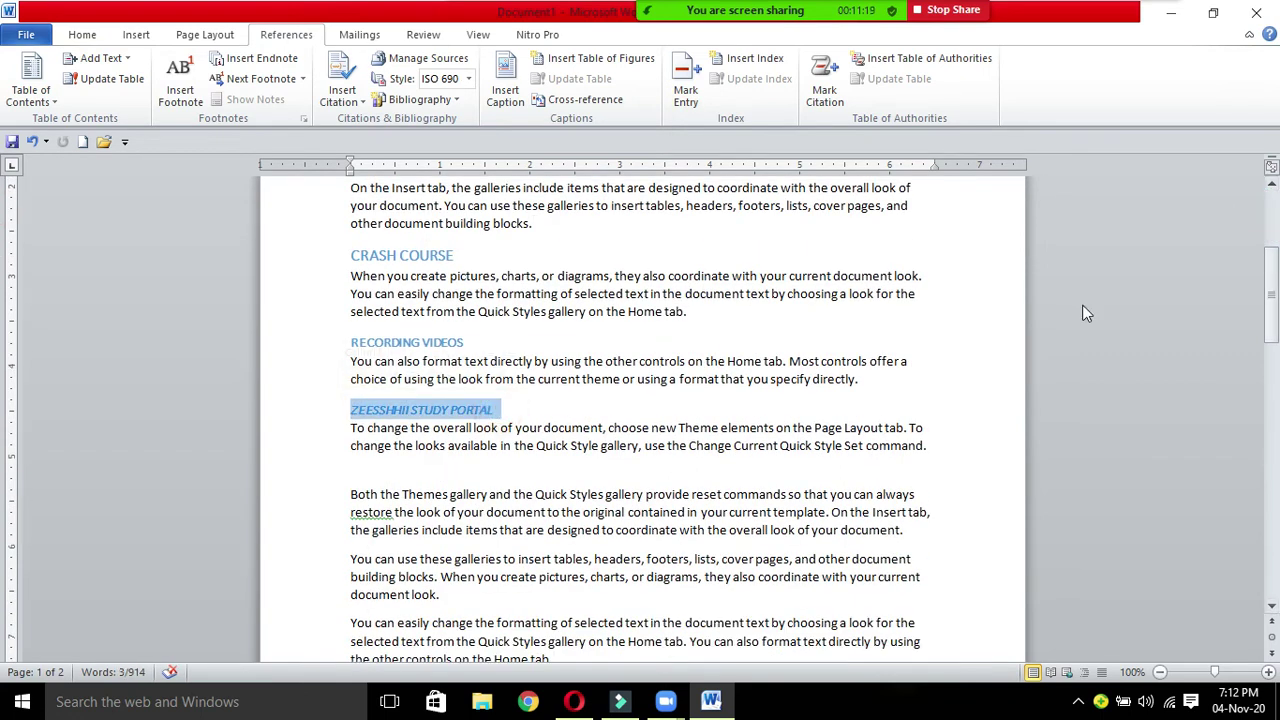
{"action": "left_click_drag", "start_coordinate": [1272, 306], "coordinate": [1276, 199]}
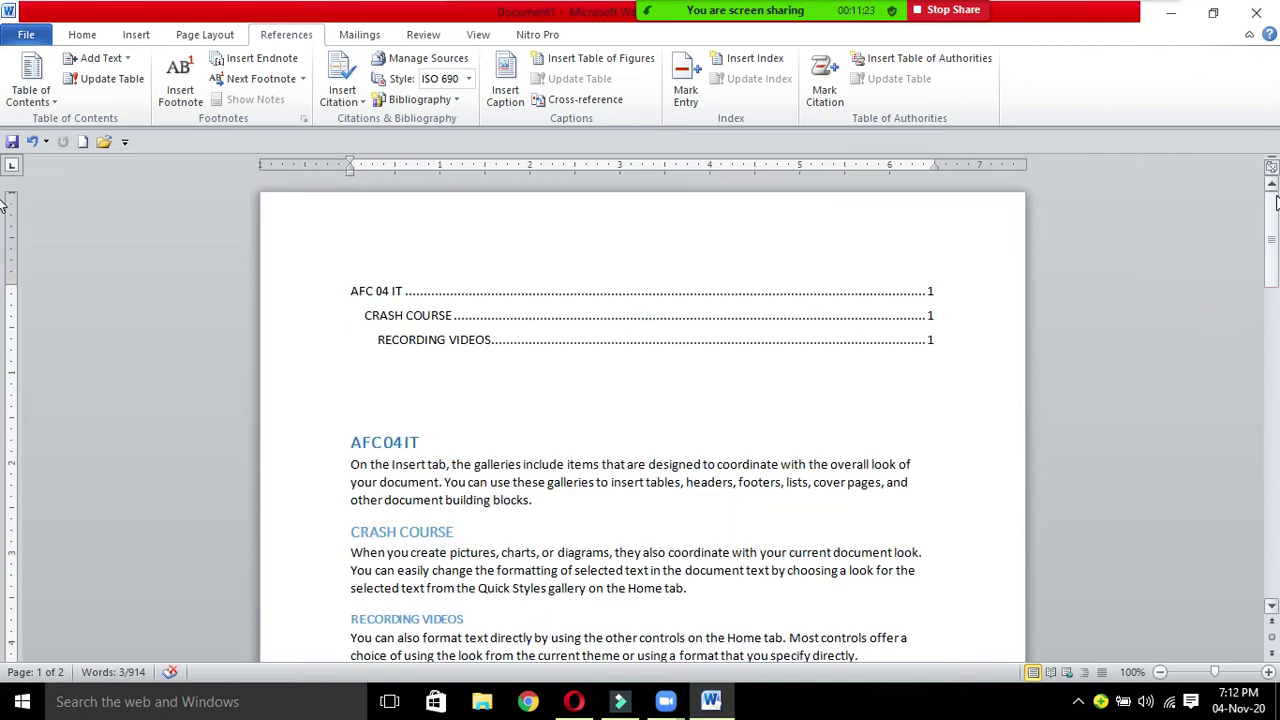
{"action": "left_click", "coordinate": [939, 348]}
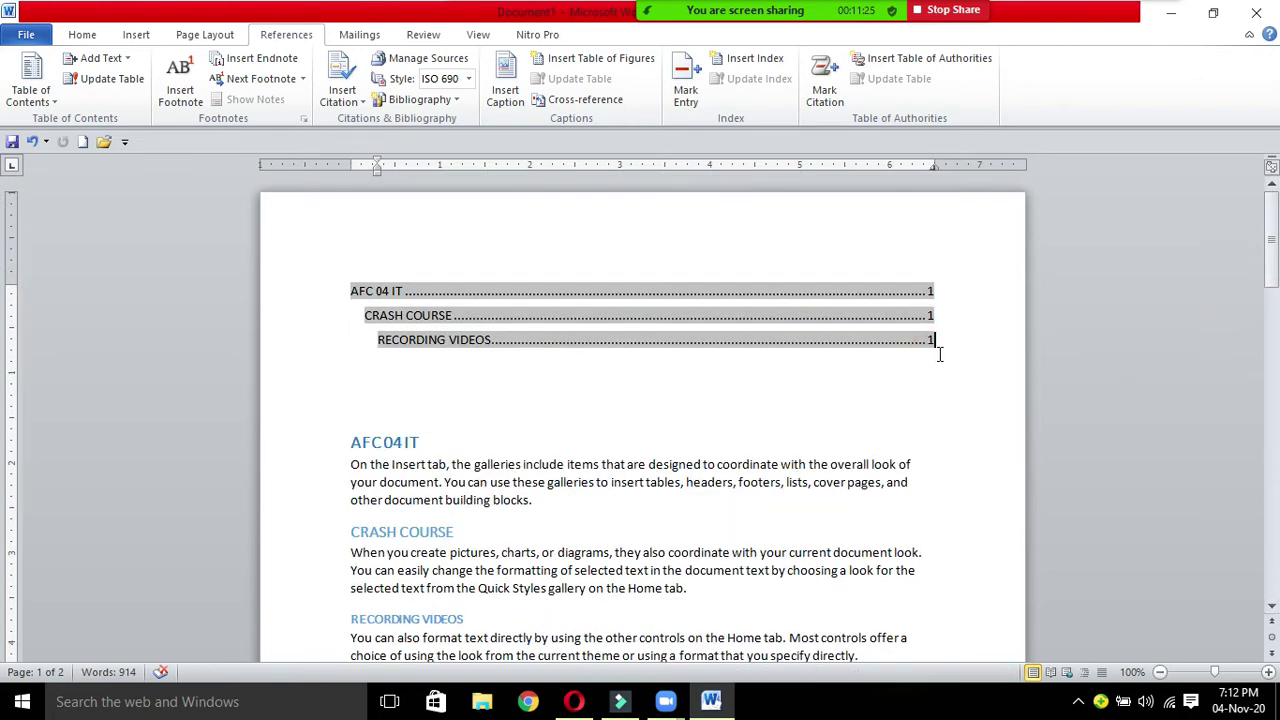
{"action": "left_click", "coordinate": [940, 385]}
{"action": "left_click_drag", "start_coordinate": [1273, 237], "coordinate": [1271, 471]}
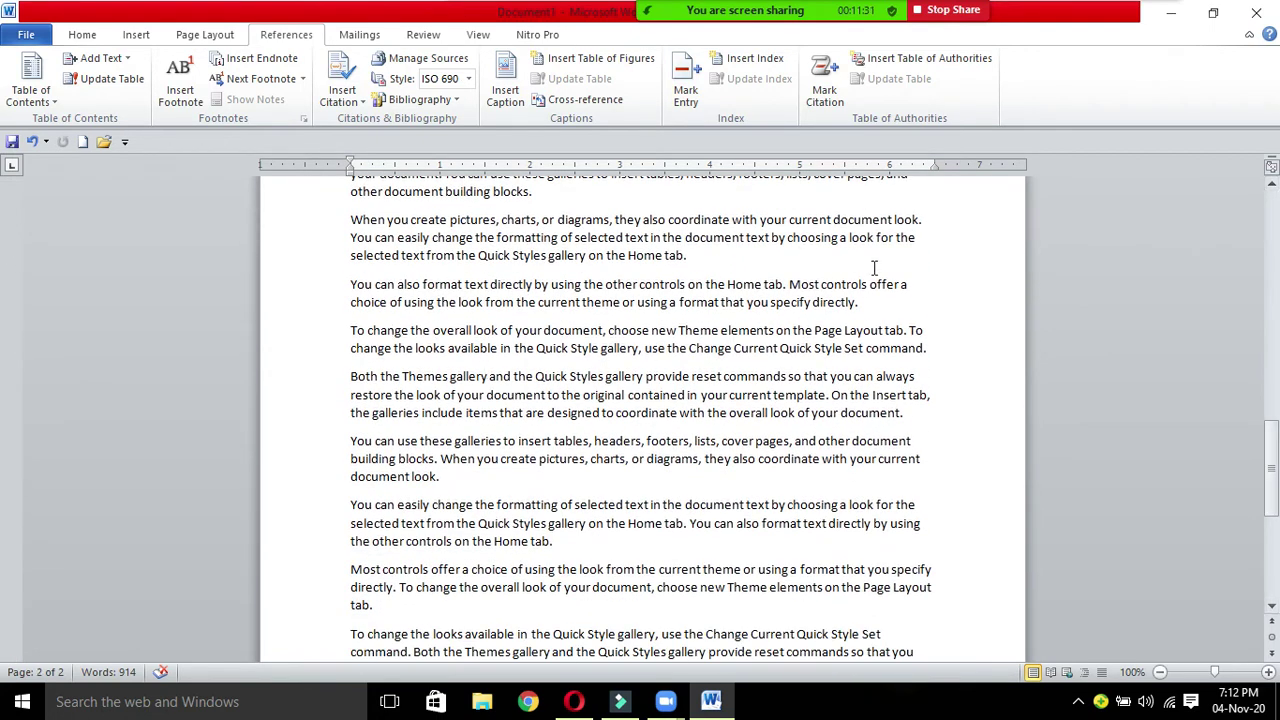
Step: Type ZEESSHHII on a new line after the 'specify directly' paragraph and apply Heading 5
{"action": "left_click", "coordinate": [862, 301]}
{"action": "key", "text": "Return"}
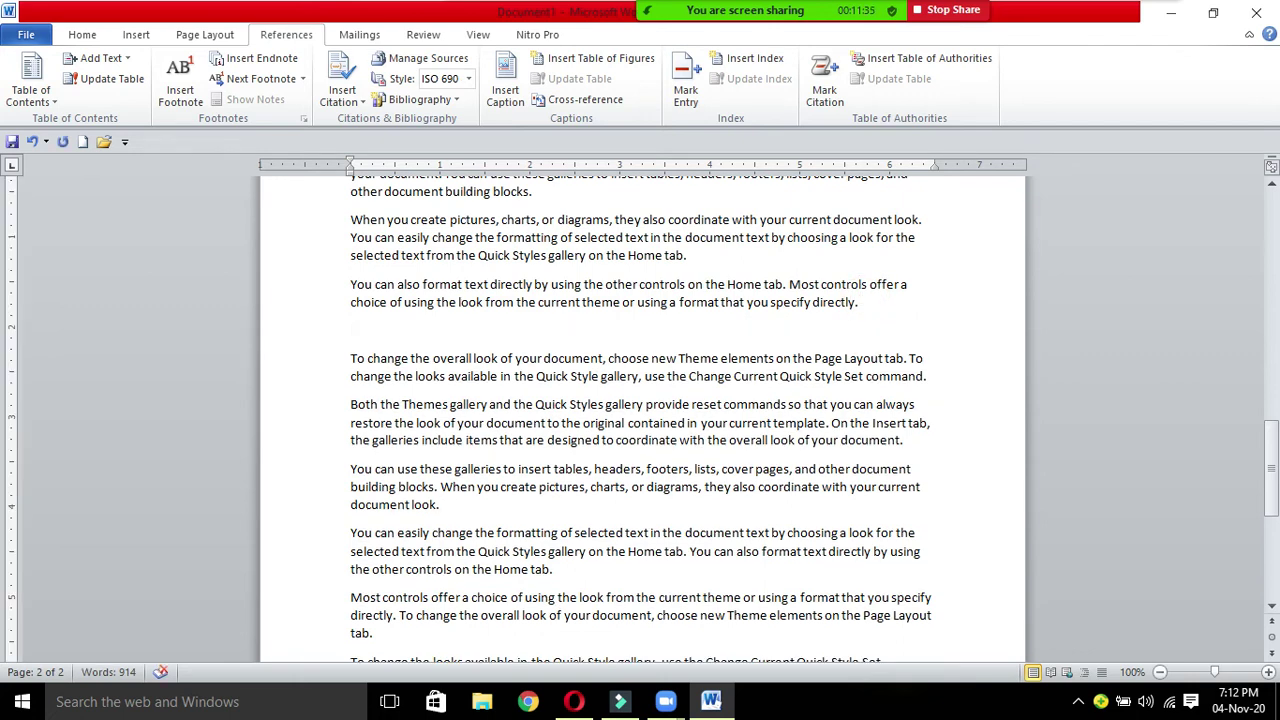
{"action": "type", "text": "ZEESSHHII"}
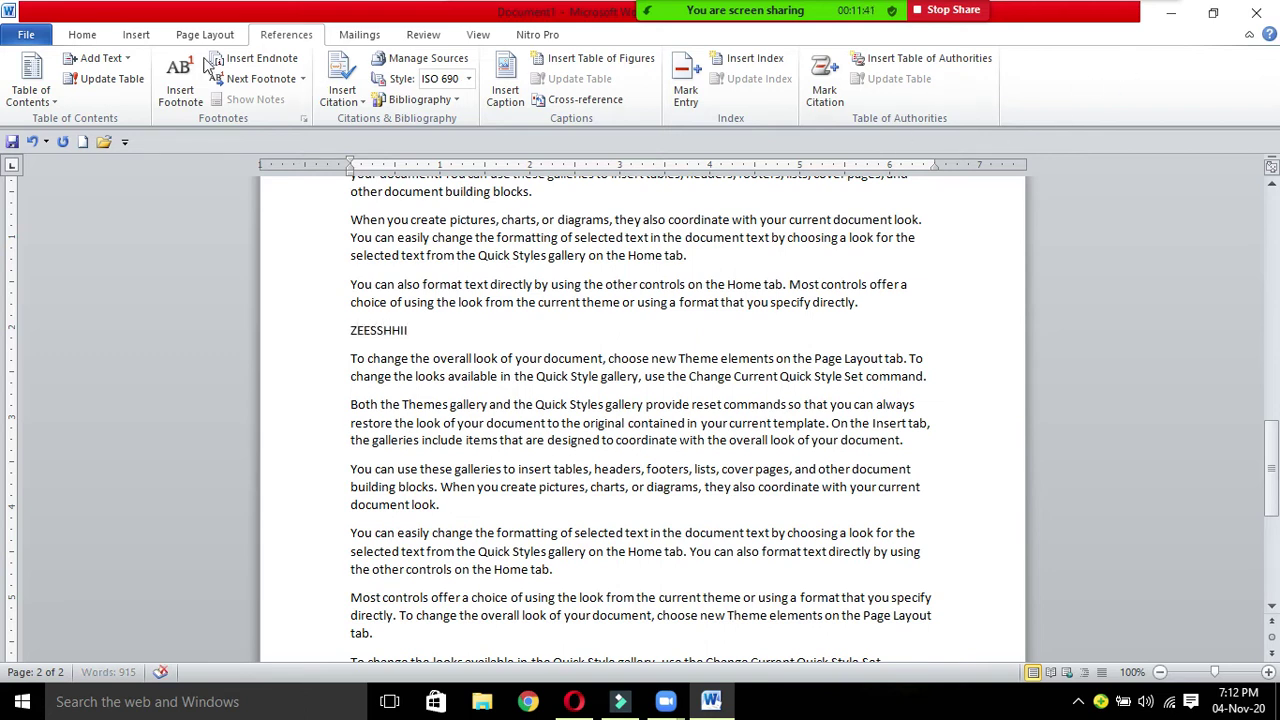
{"action": "left_click", "coordinate": [84, 35]}
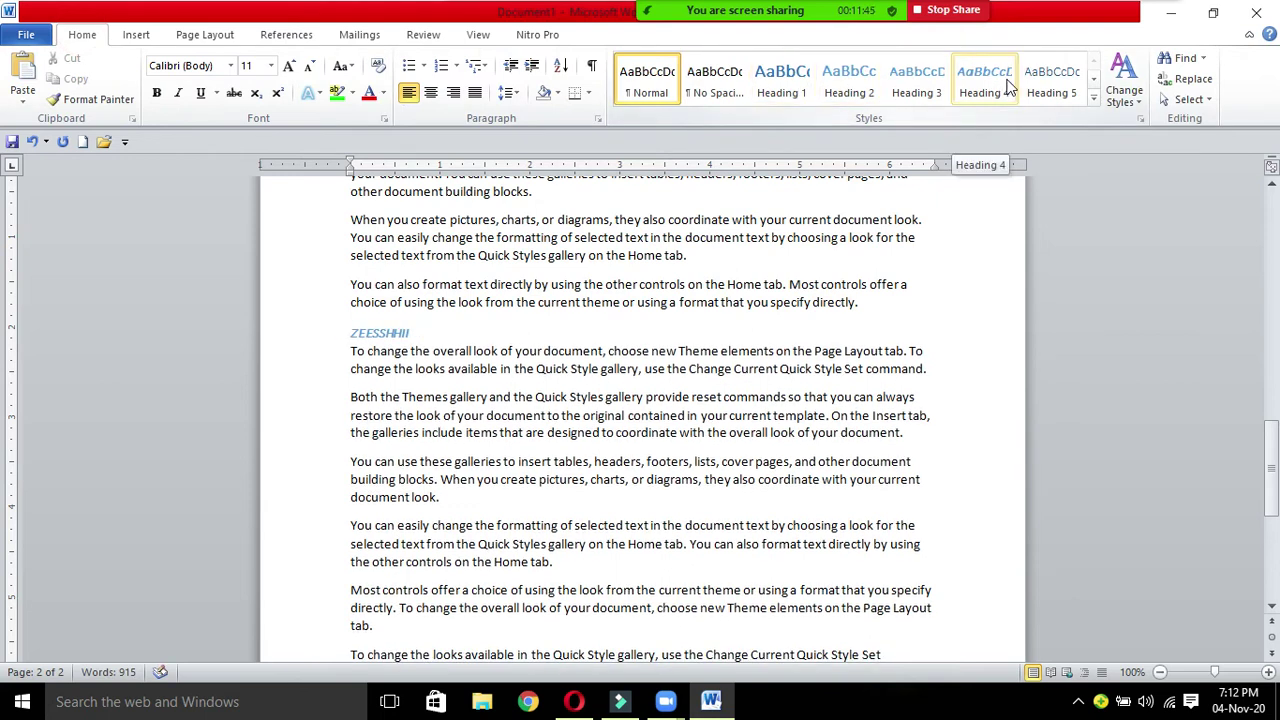
{"action": "left_click", "coordinate": [1055, 88]}
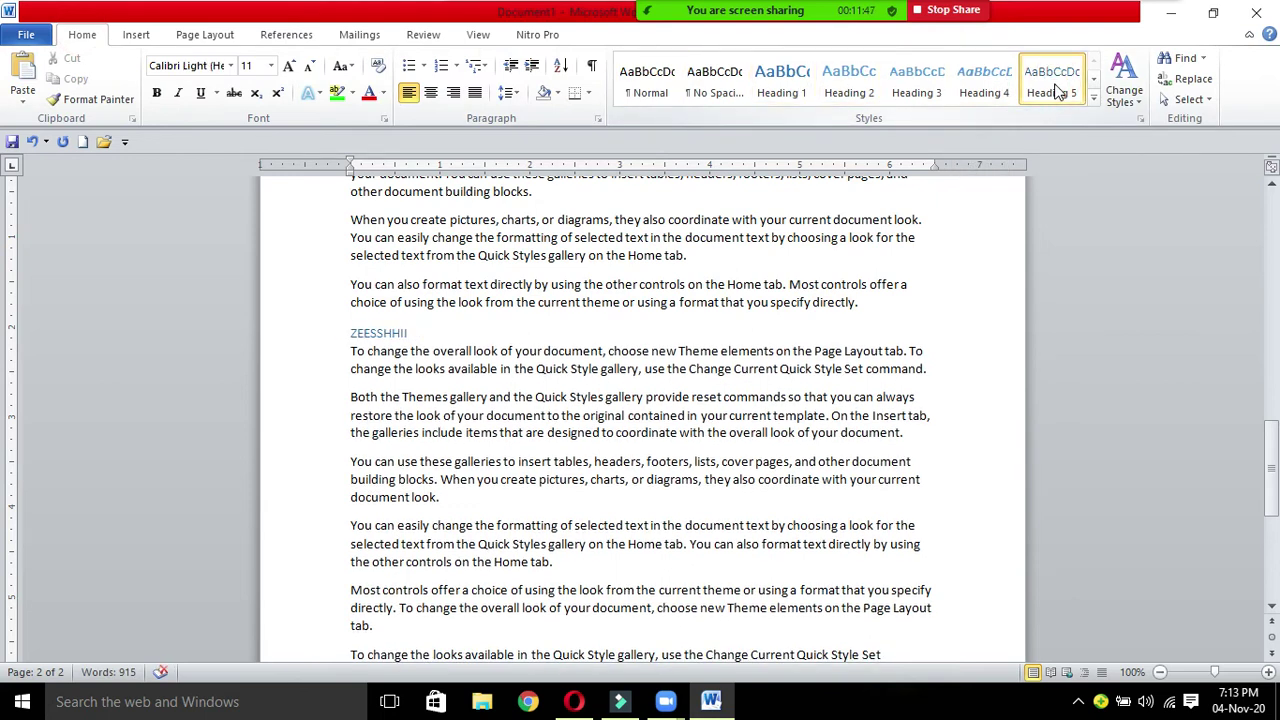
{"action": "left_click_drag", "start_coordinate": [1274, 457], "coordinate": [1274, 232]}
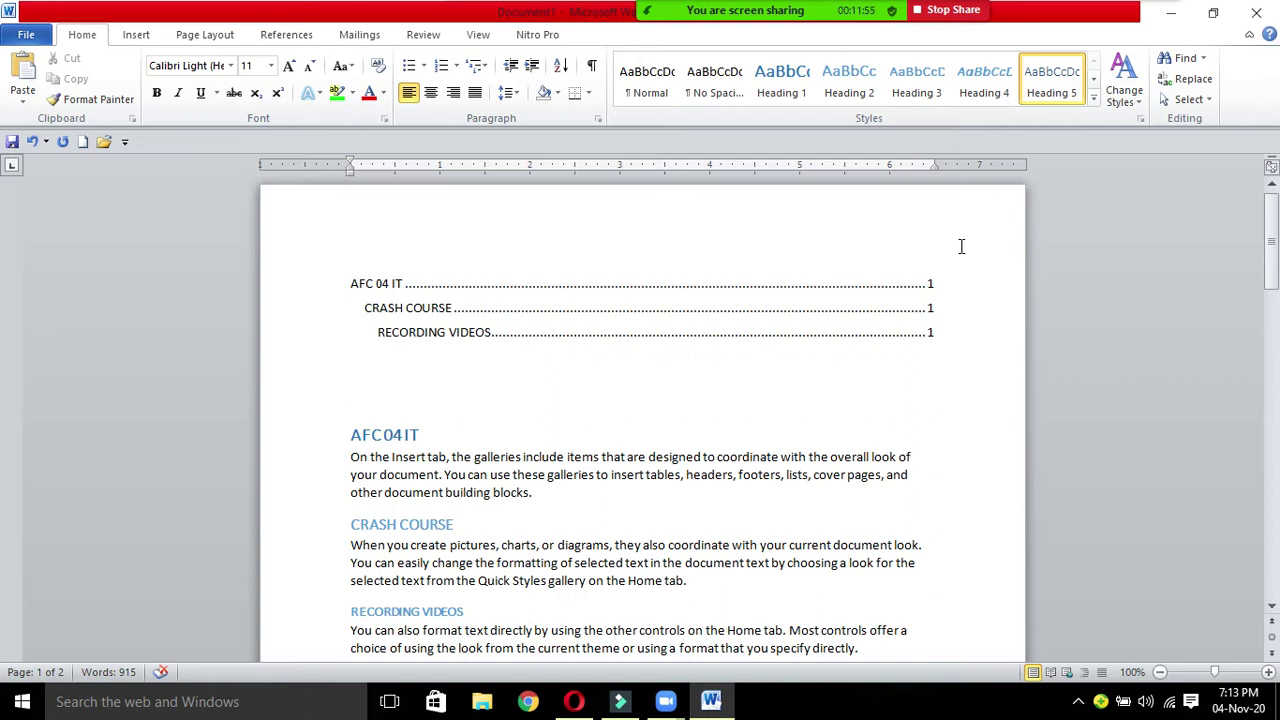
Step: Delete the CRASH COURSE heading and update the table of contents to match
{"action": "left_click", "coordinate": [936, 332]}
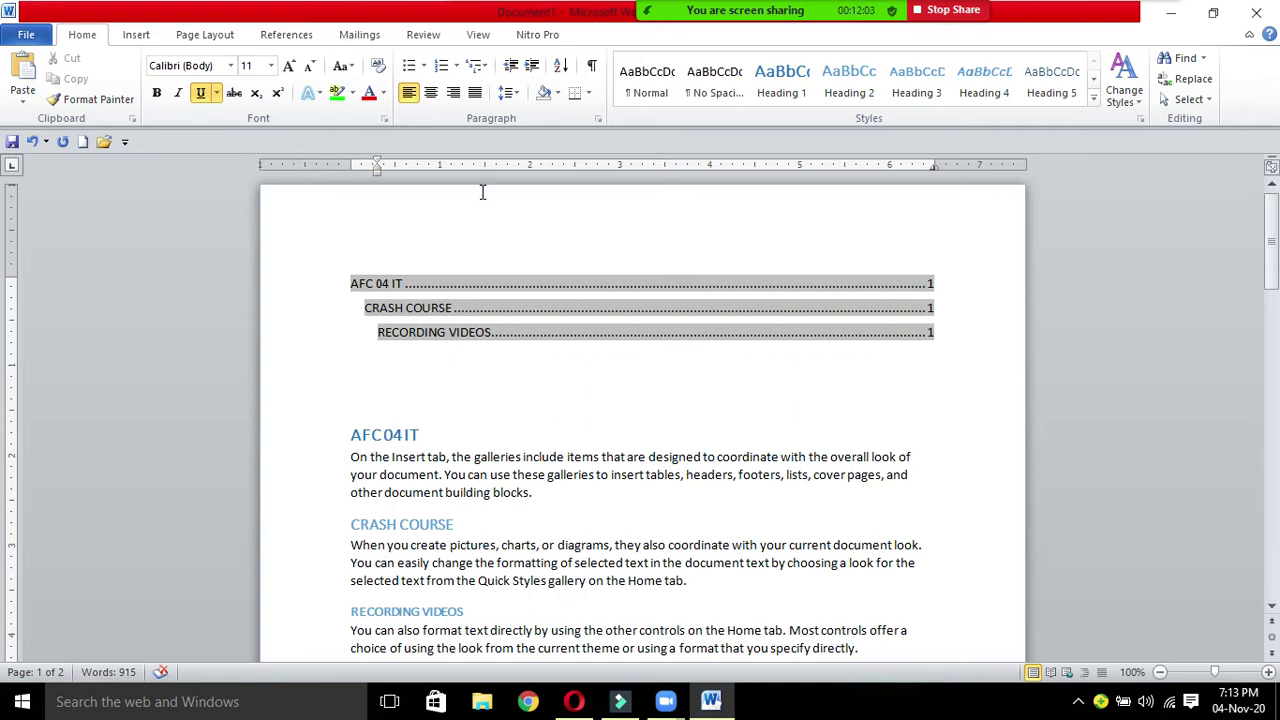
{"action": "left_click_drag", "start_coordinate": [455, 522], "coordinate": [346, 523]}
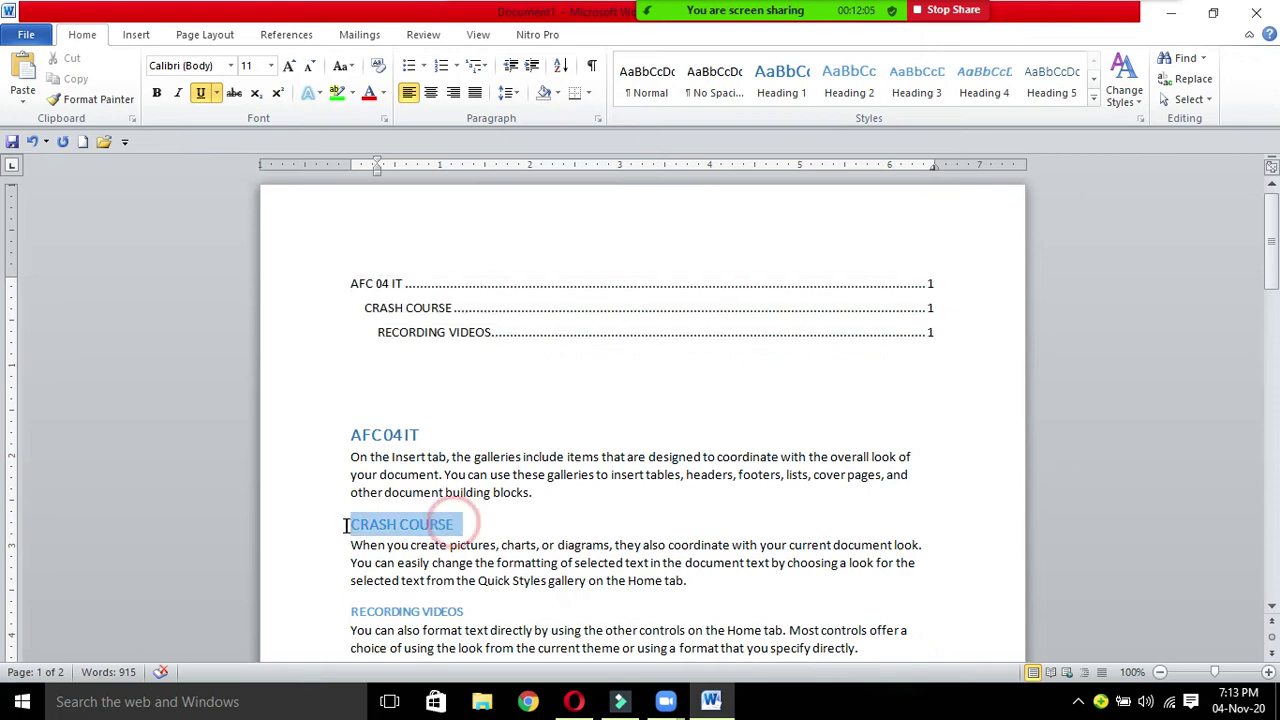
{"action": "key", "text": "Delete"}
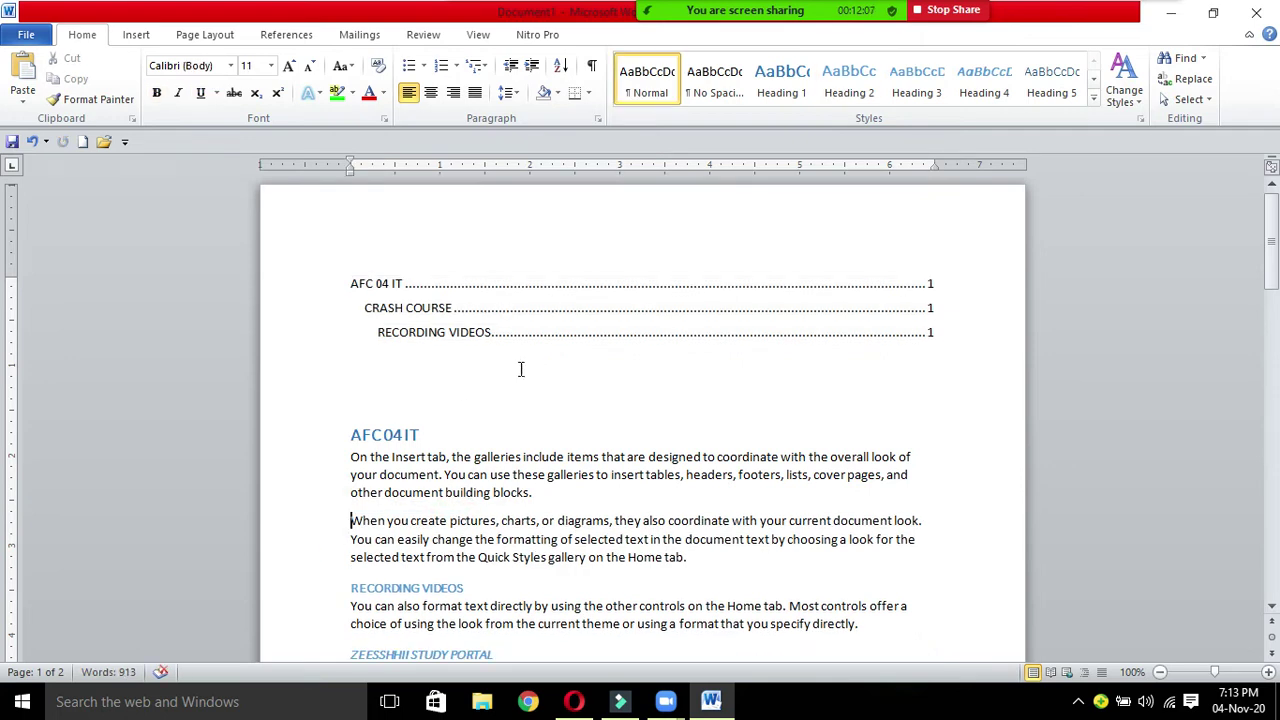
{"action": "left_click", "coordinate": [283, 37]}
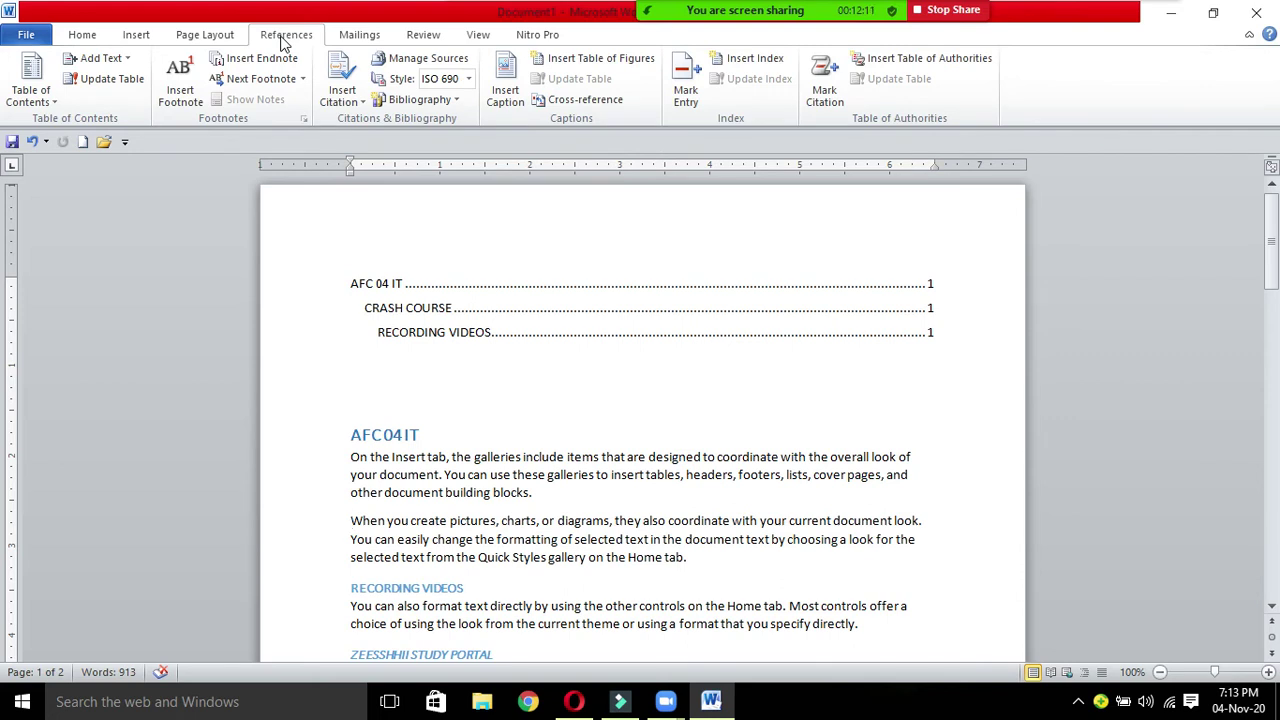
{"action": "left_click", "coordinate": [108, 80]}
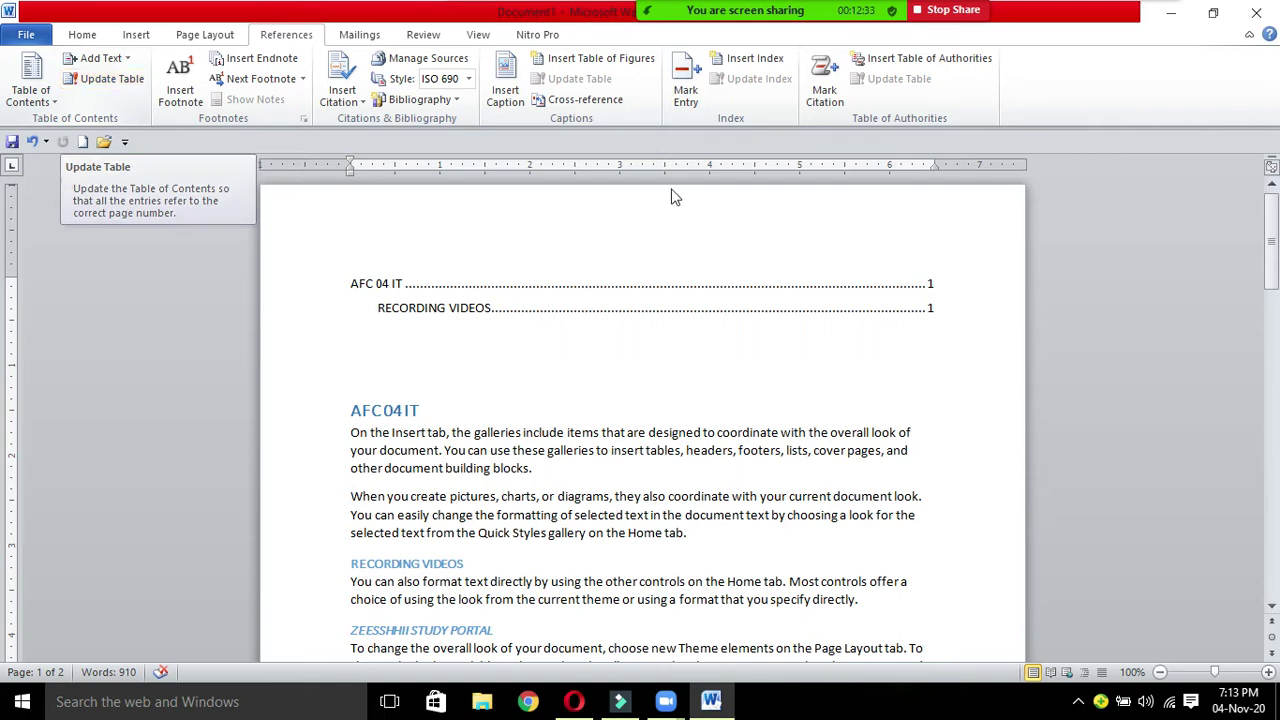
Step: Select both table of contents lines at the top of page 1 and delete them
{"action": "left_click_drag", "start_coordinate": [1270, 242], "coordinate": [1272, 190]}
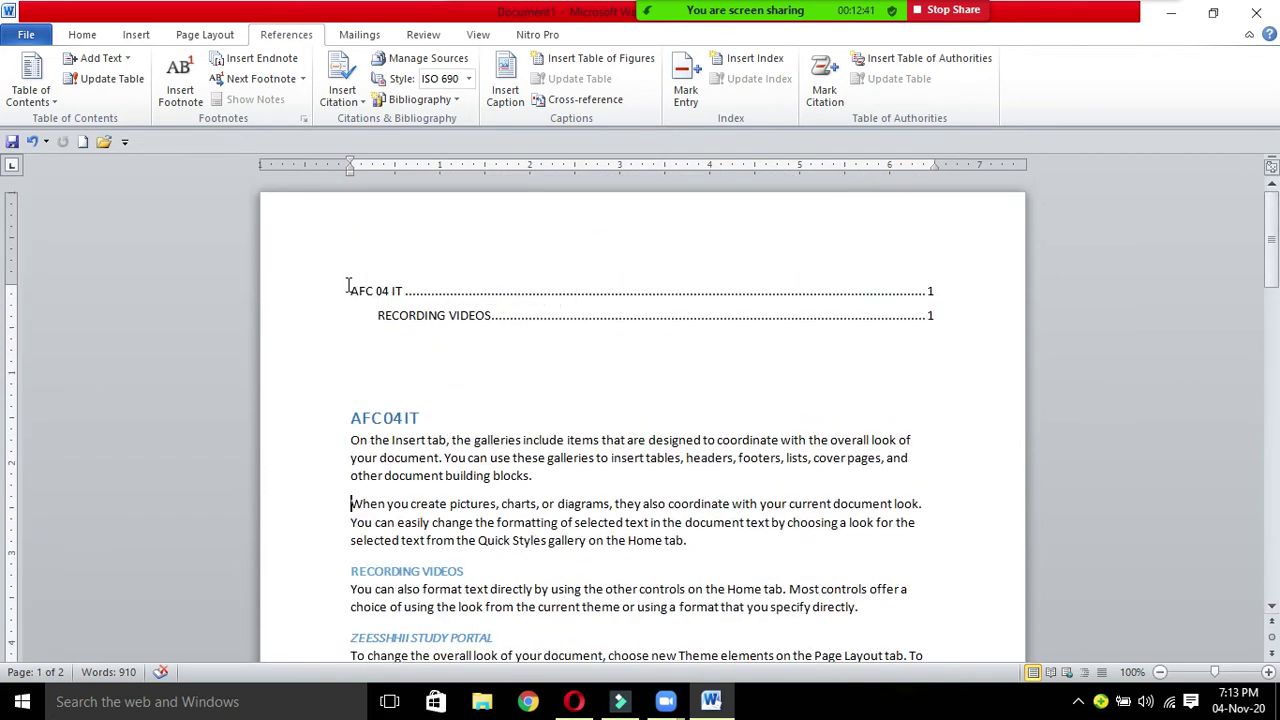
{"action": "left_click_drag", "start_coordinate": [349, 286], "coordinate": [803, 331]}
{"action": "left_click", "coordinate": [843, 389]}
{"action": "left_click_drag", "start_coordinate": [355, 291], "coordinate": [810, 308]}
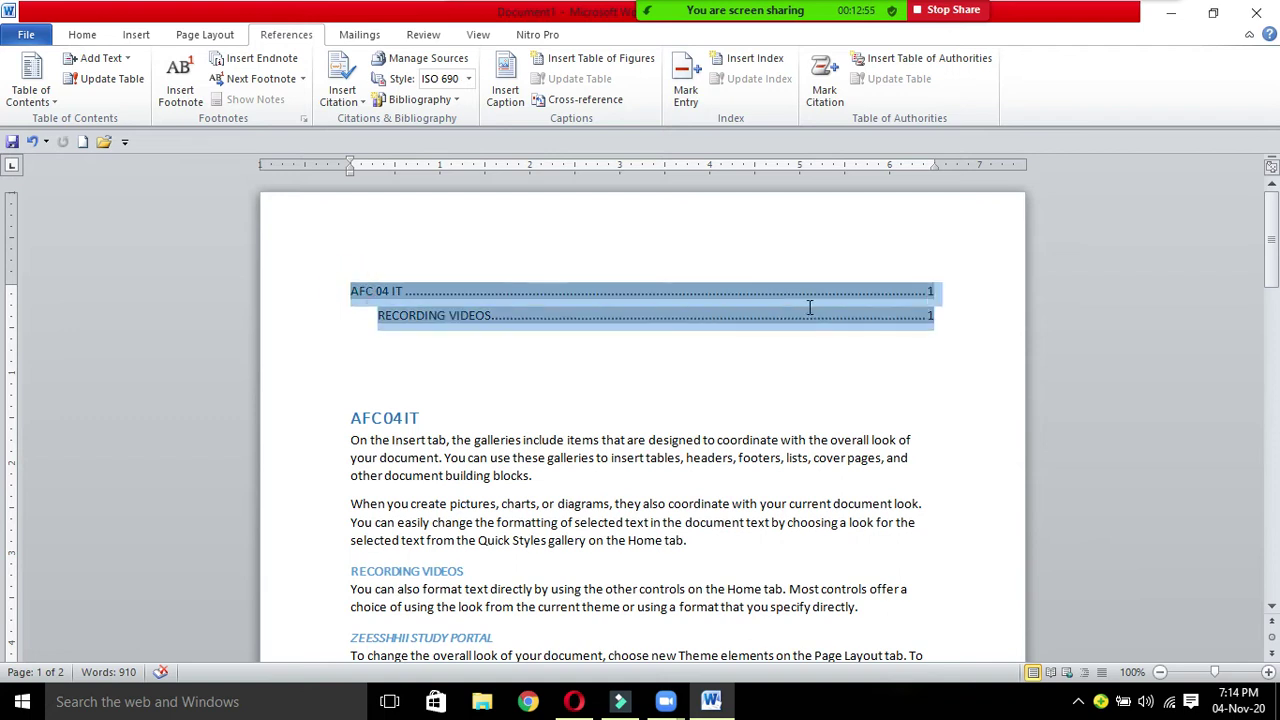
{"action": "key", "text": "Delete"}
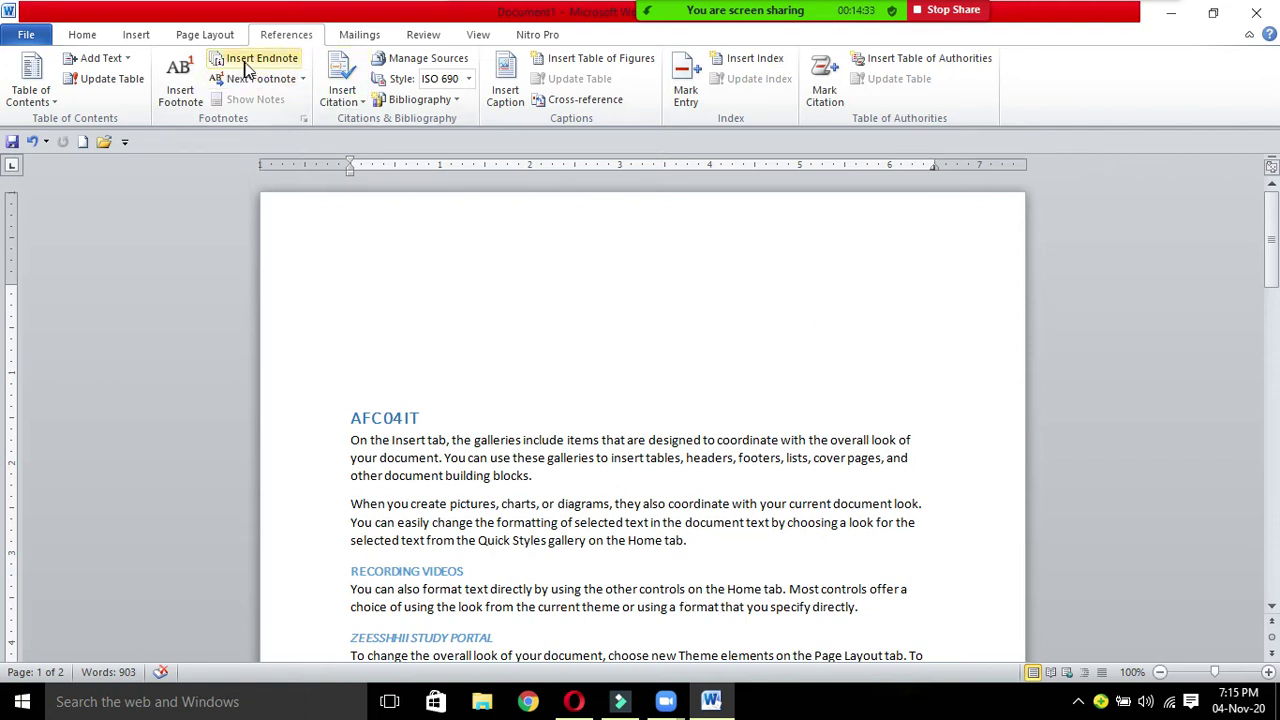
Step: Delete the two blank lines above the AFC04IT heading and insert an endnote at the document top
{"action": "key", "text": "Delete"}
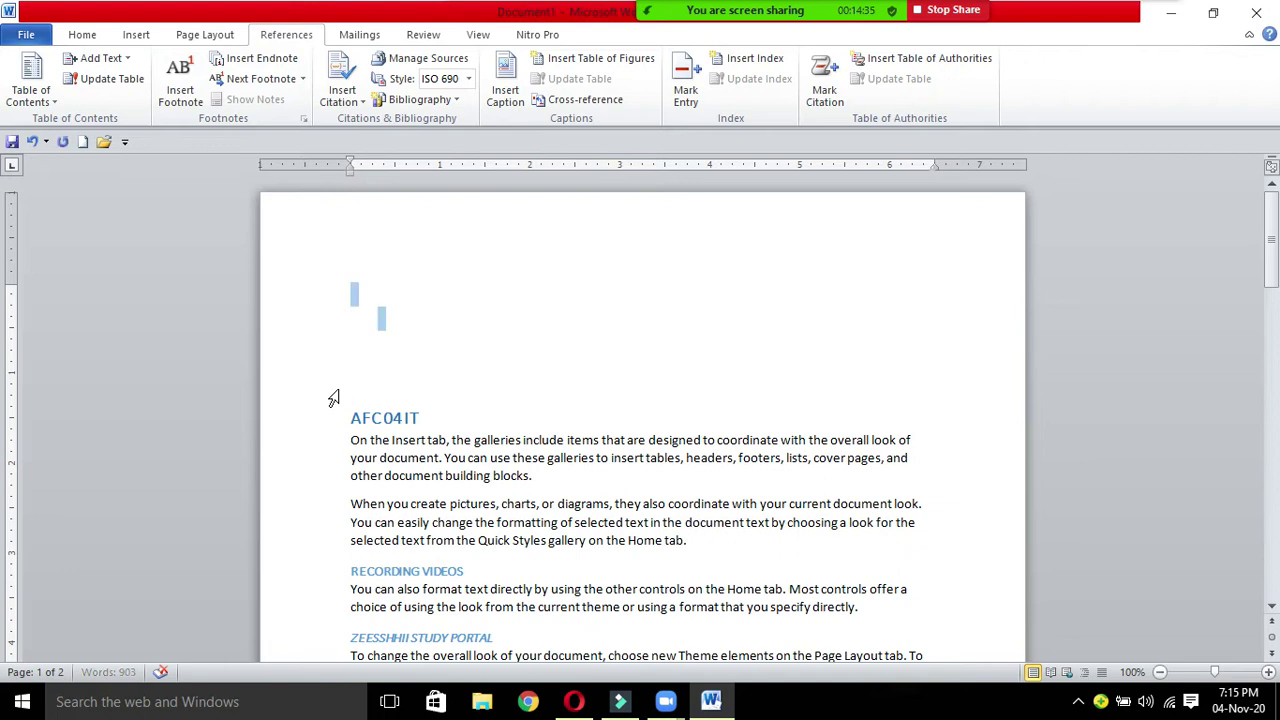
{"action": "key", "text": "Delete"}
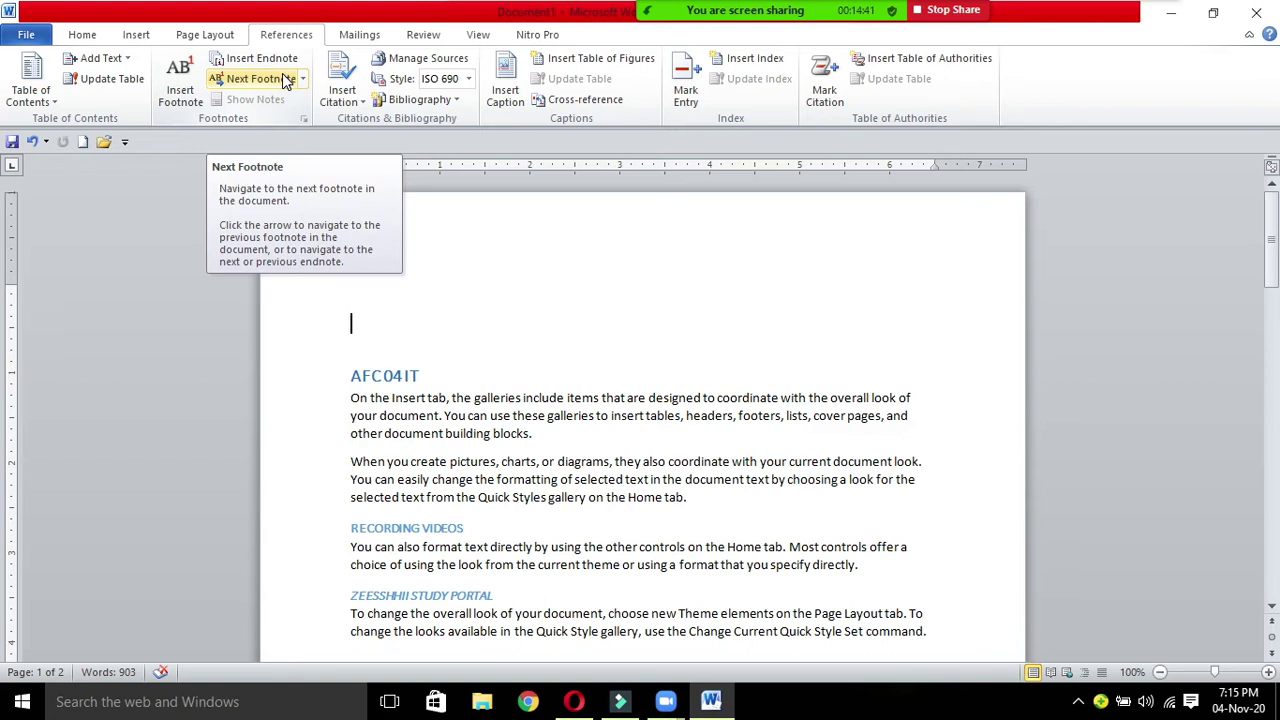
{"action": "left_click", "coordinate": [293, 62]}
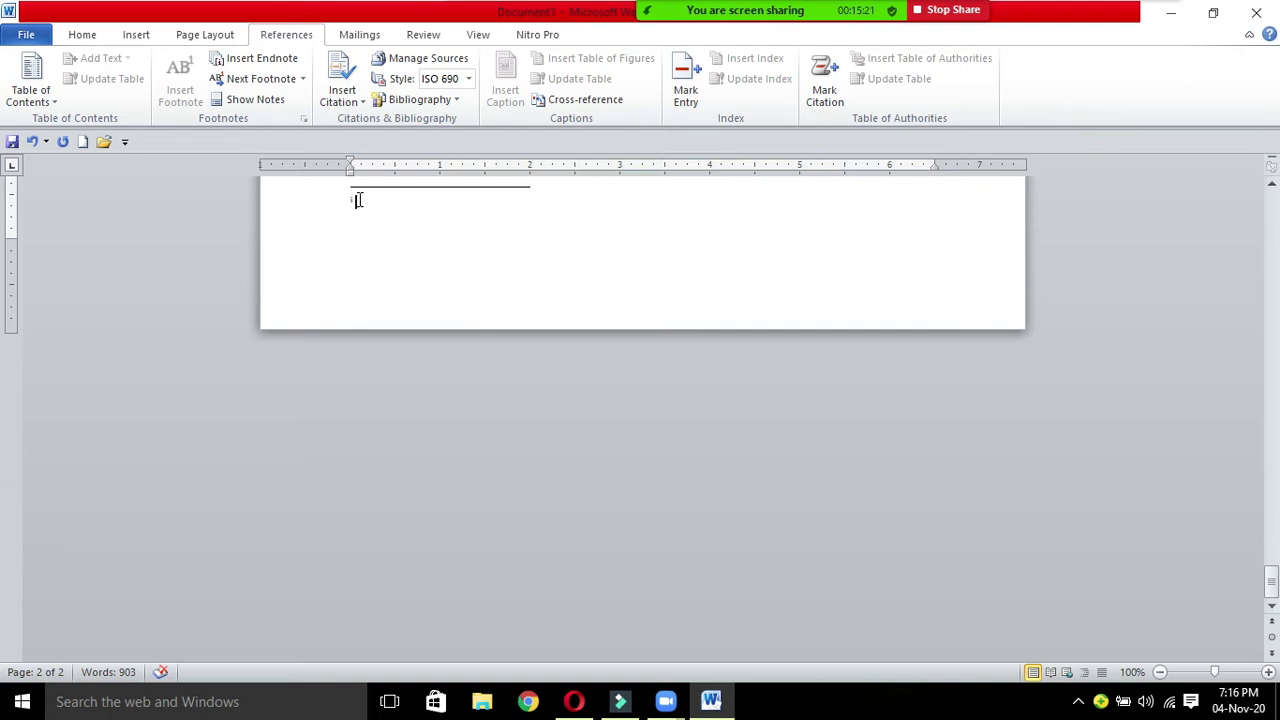
Step: Enter a name as the endnote text, then go back to page 1 and erase the stray letters by the note mark
{"action": "type", "text": "zeeesshhiiii"}
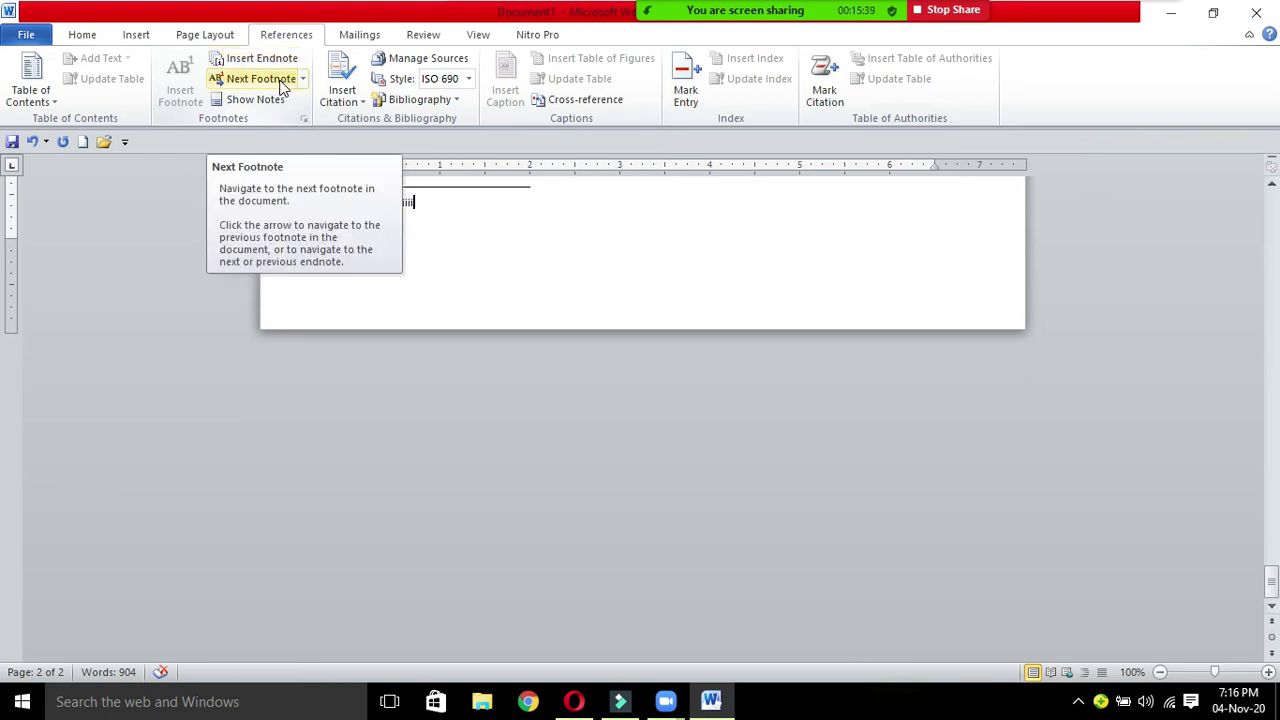
{"action": "left_click", "coordinate": [283, 87]}
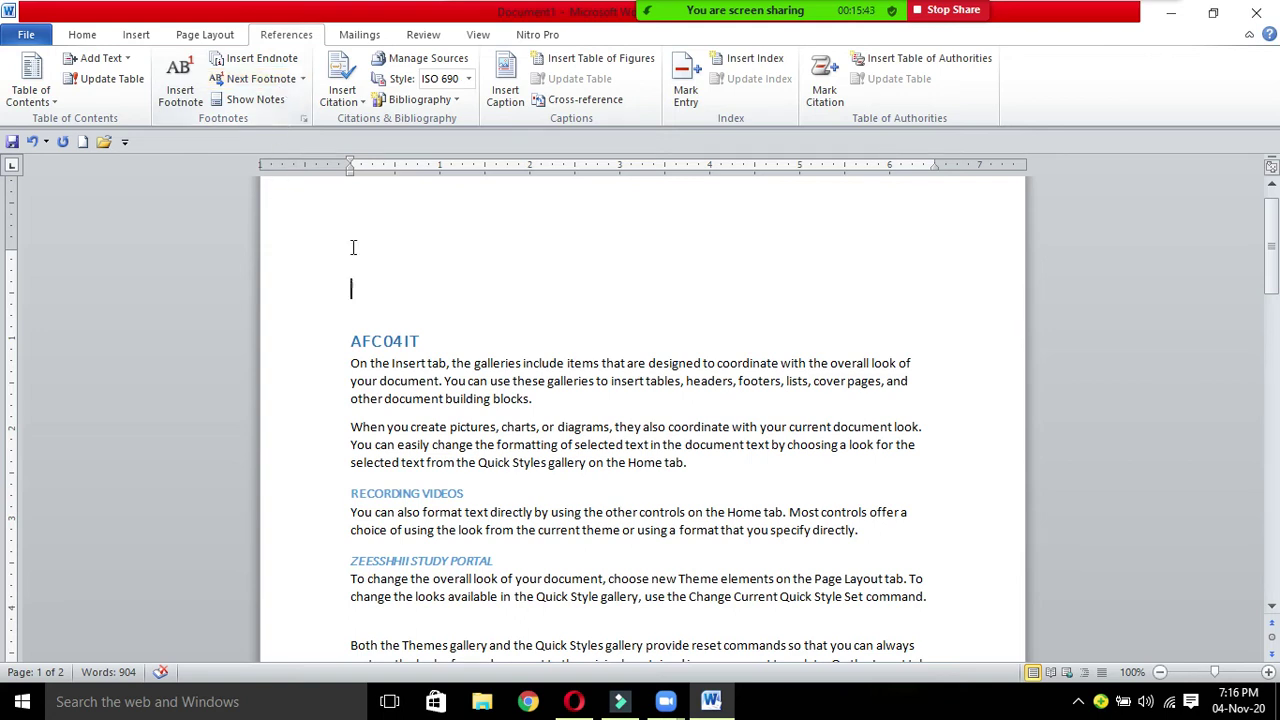
{"action": "type", "text": "hgfddf"}
{"action": "key", "text": "BackSpace"}
{"action": "key", "text": "BackSpace"}
{"action": "key", "text": "BackSpace"}
{"action": "key", "text": "BackSpace"}
{"action": "key", "text": "BackSpace"}
{"action": "key", "text": "BackSpace"}
Step: In Footnote and Endnote settings, choose footnotes at bottom of page, 1, 2, 3 format, starting at 1
{"action": "left_click", "coordinate": [304, 119]}
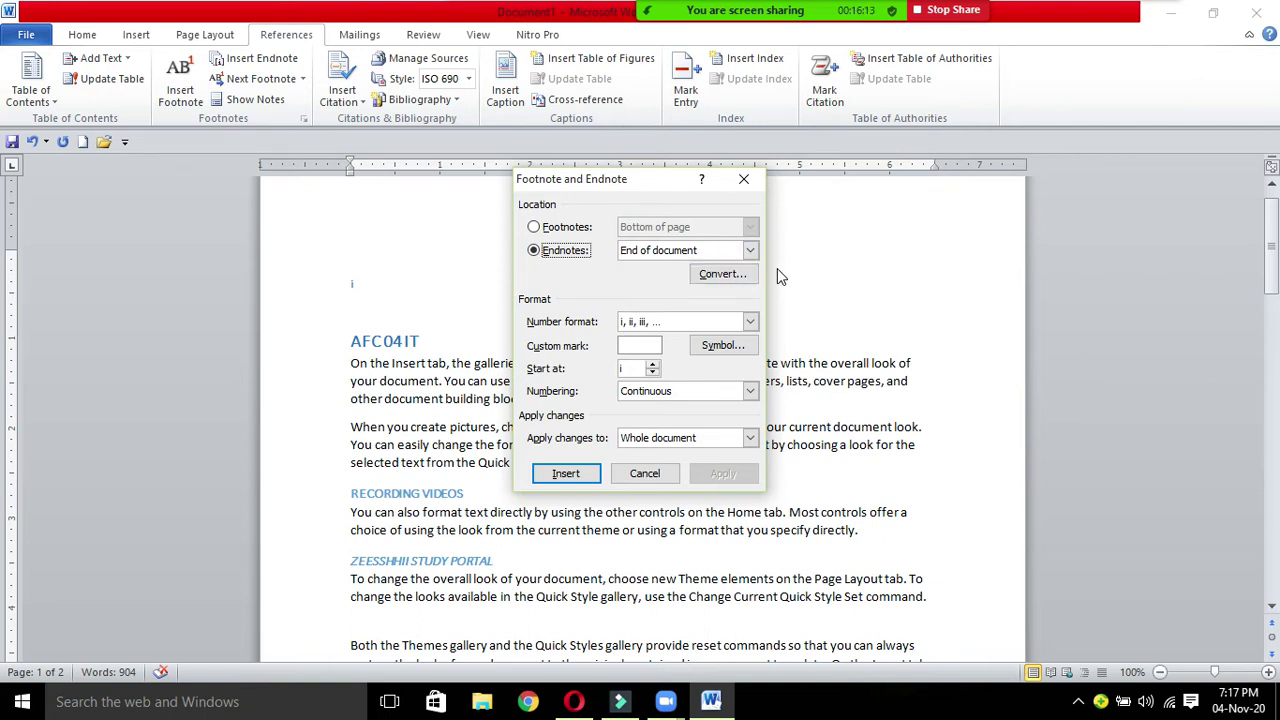
{"action": "left_click", "coordinate": [751, 251]}
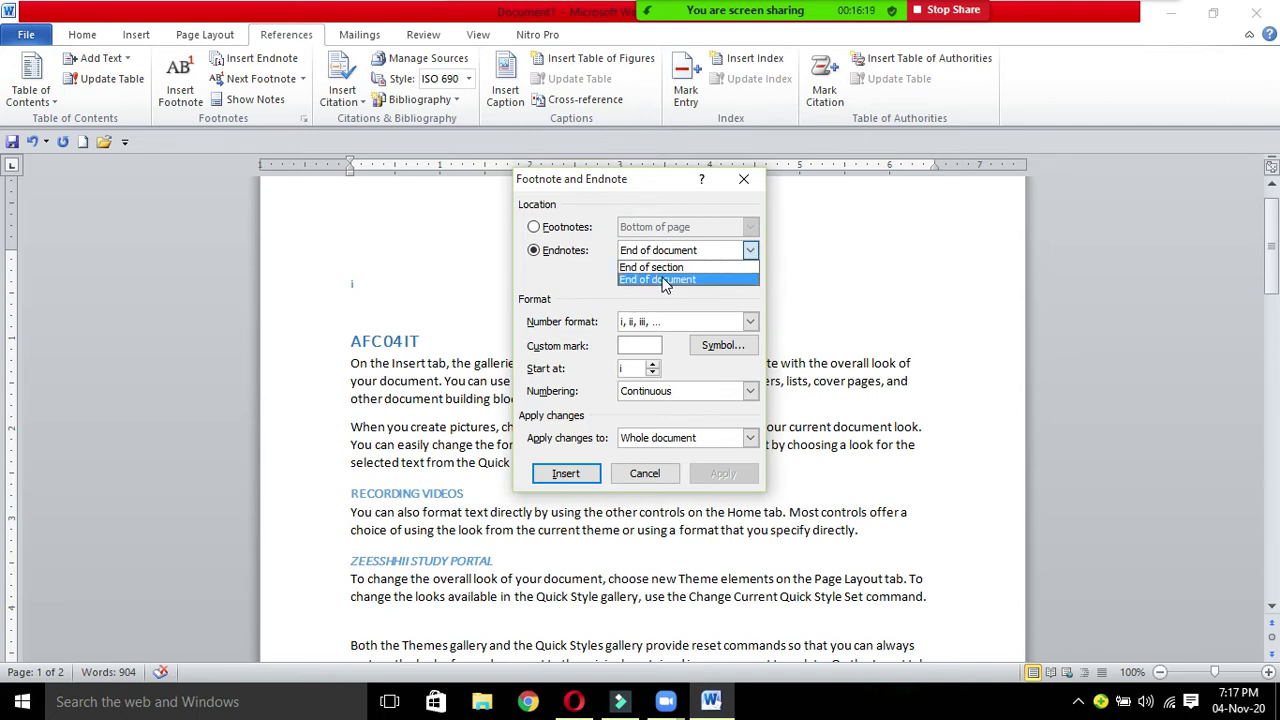
{"action": "left_click", "coordinate": [535, 228]}
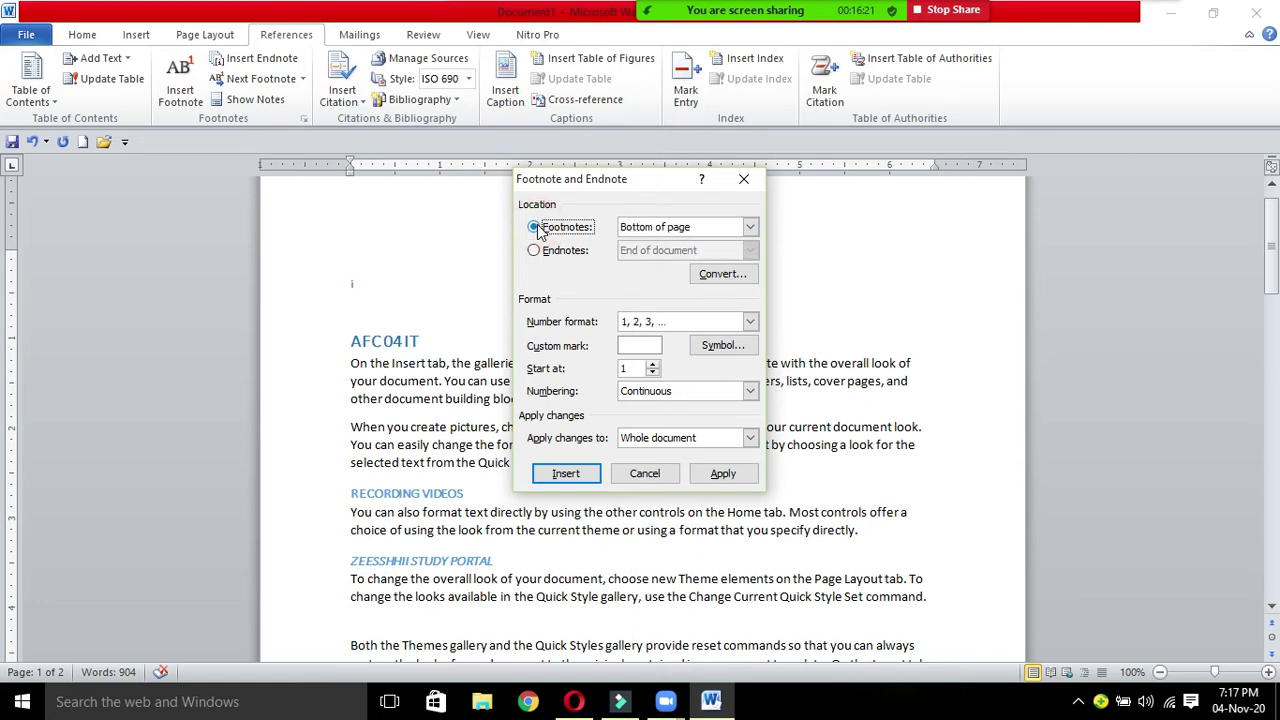
{"action": "left_click", "coordinate": [750, 228]}
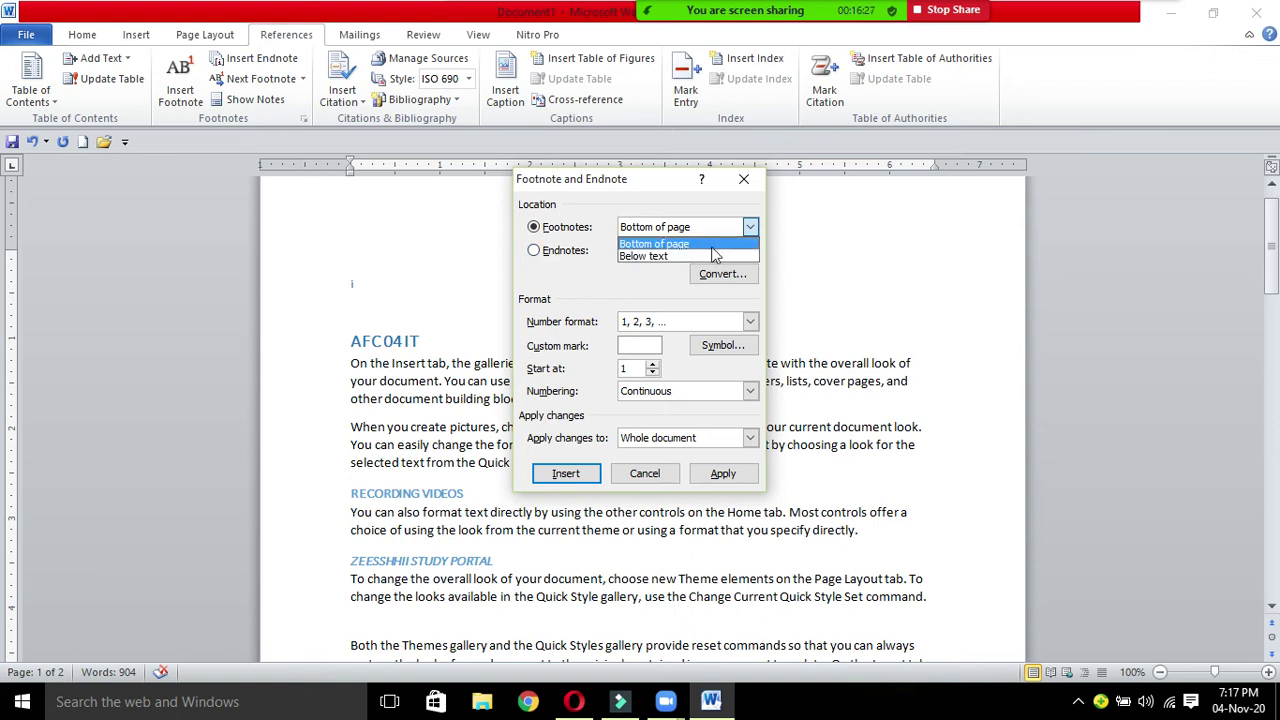
{"action": "left_click", "coordinate": [660, 245]}
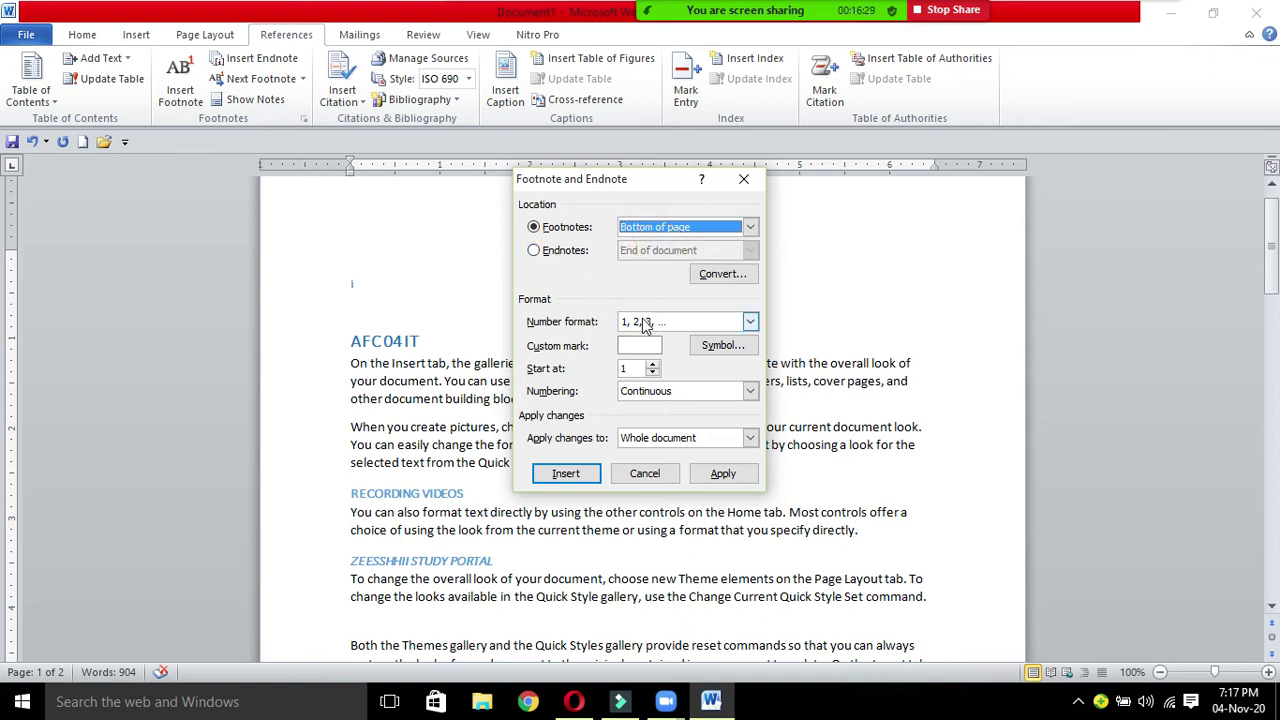
{"action": "left_click", "coordinate": [750, 321]}
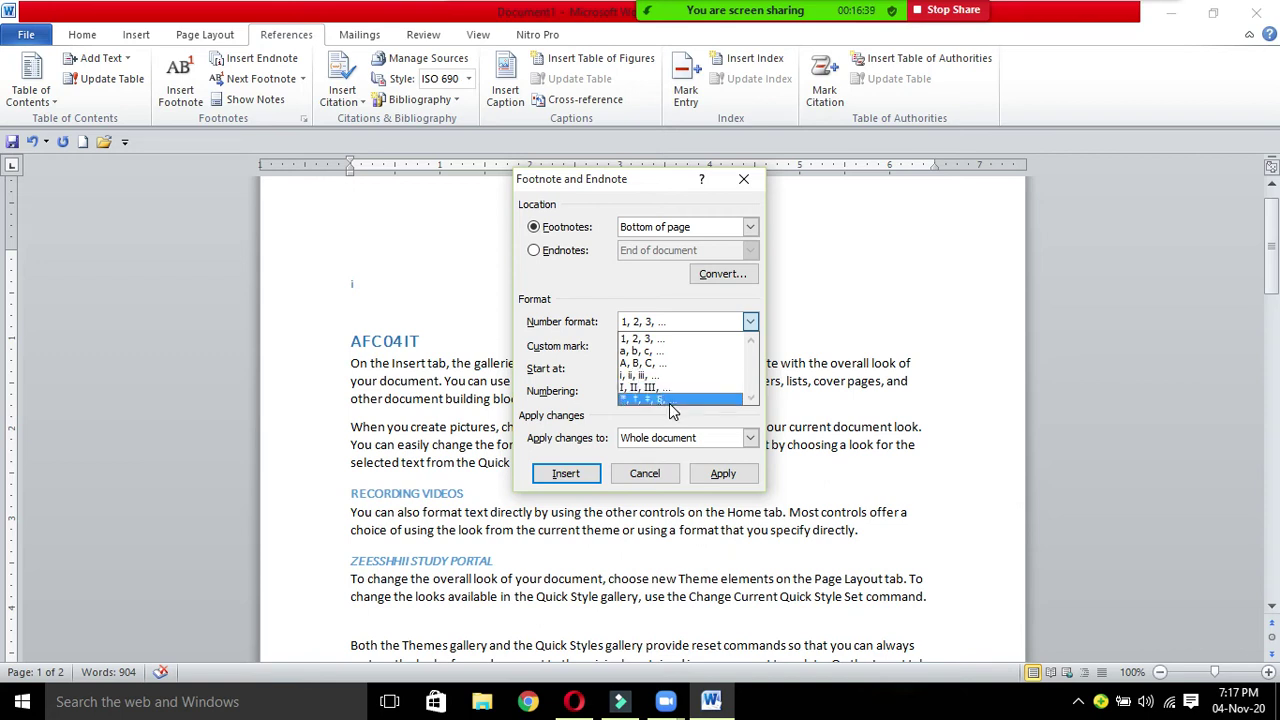
{"action": "left_click", "coordinate": [665, 341]}
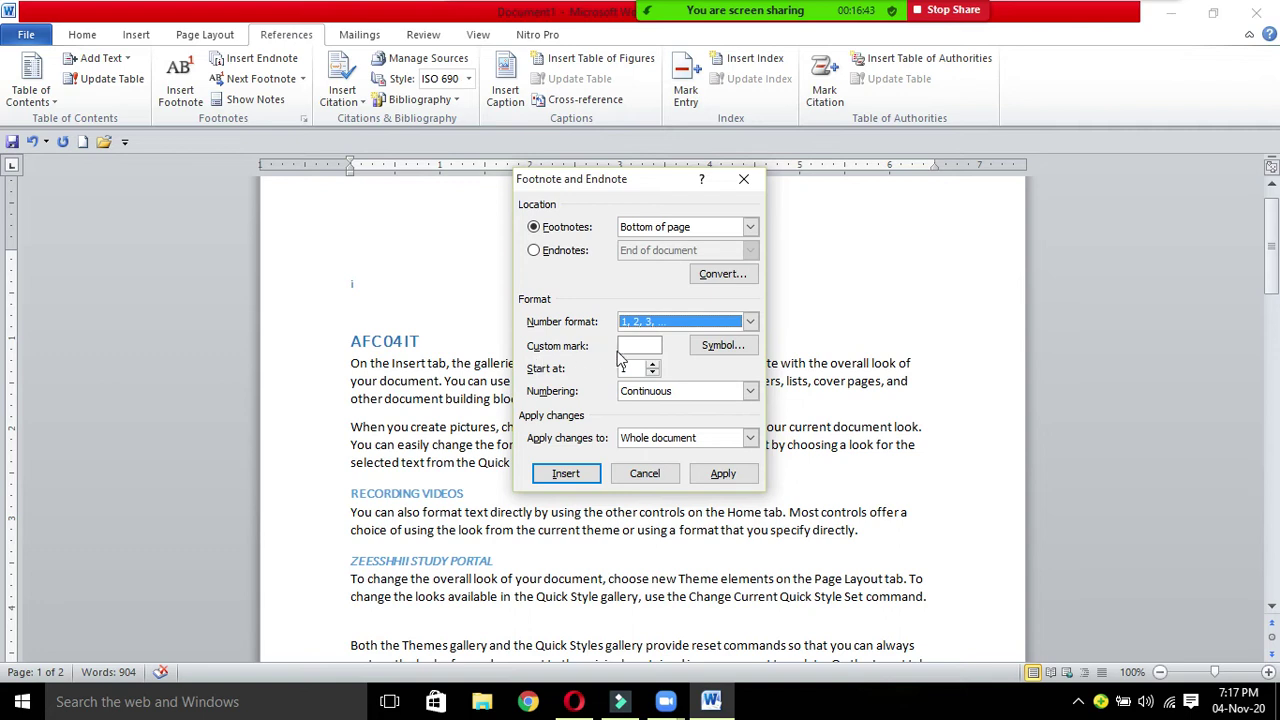
{"action": "left_click", "coordinate": [632, 347]}
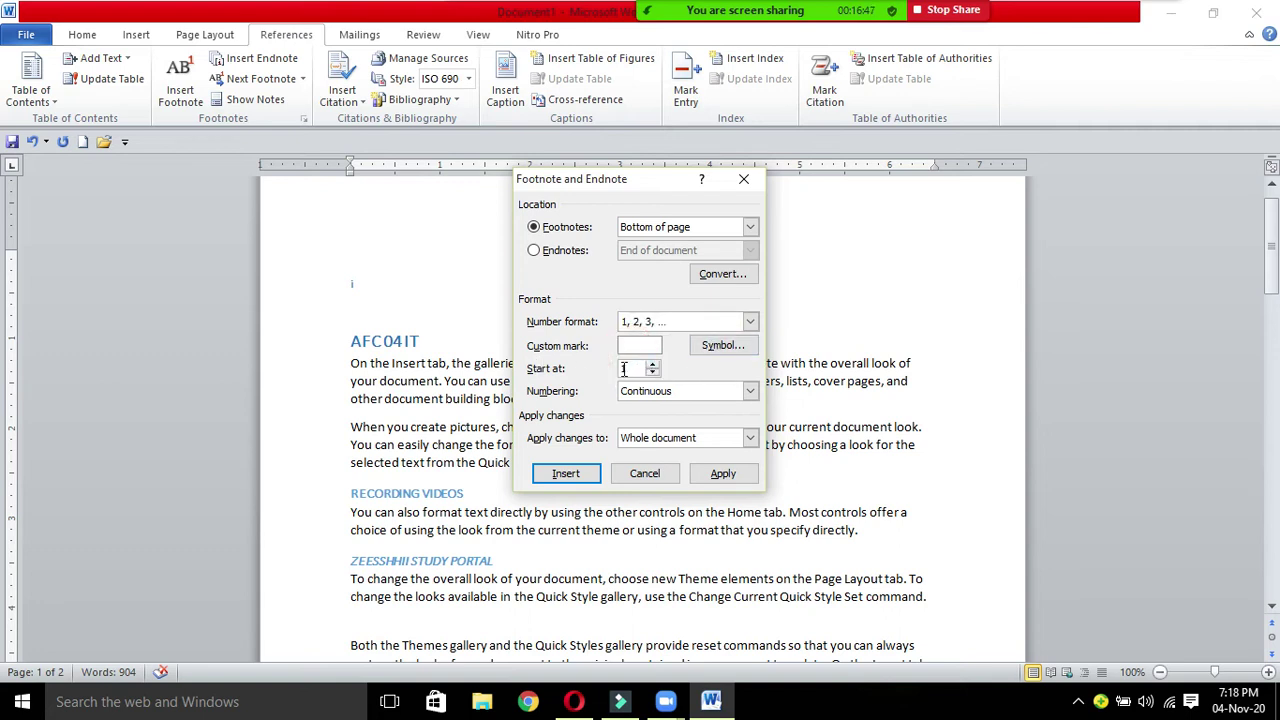
{"action": "left_click", "coordinate": [652, 364]}
{"action": "left_click", "coordinate": [652, 364]}
{"action": "left_click", "coordinate": [652, 373]}
{"action": "left_click", "coordinate": [652, 373]}
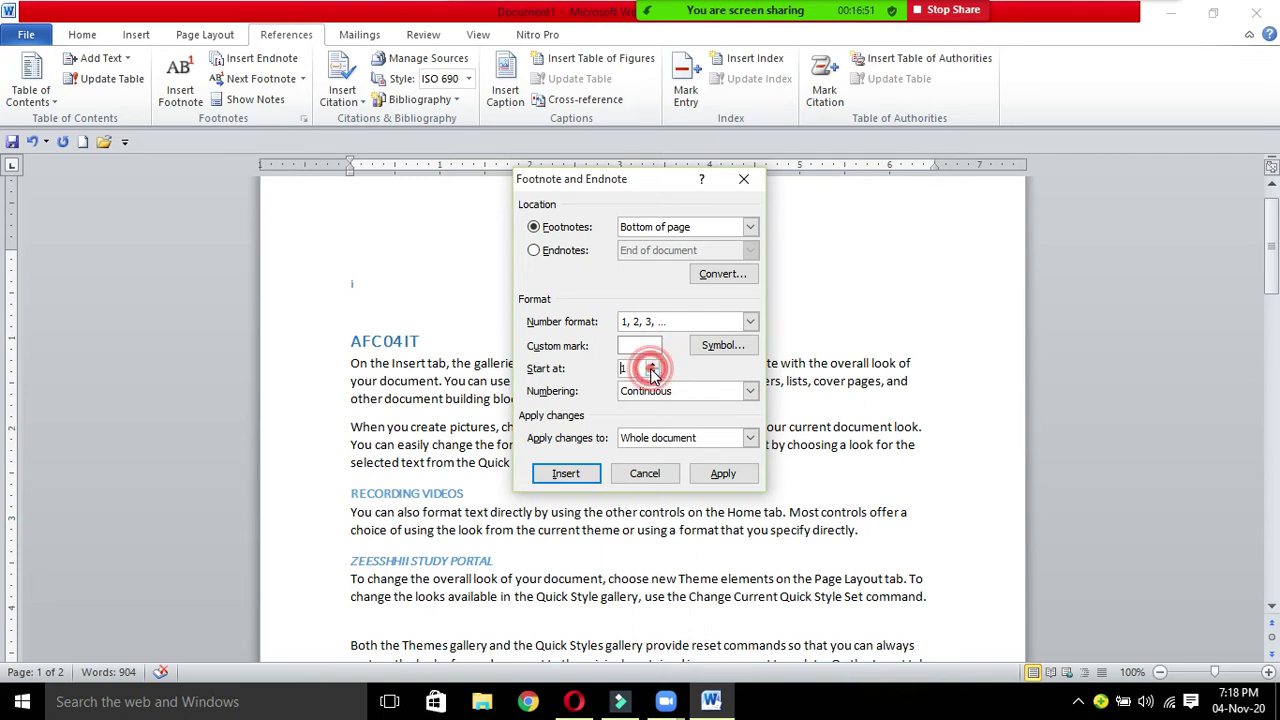
Step: Set footnote numbering to Continuous, apply it to the whole document and insert the footnote
{"action": "left_click", "coordinate": [750, 391]}
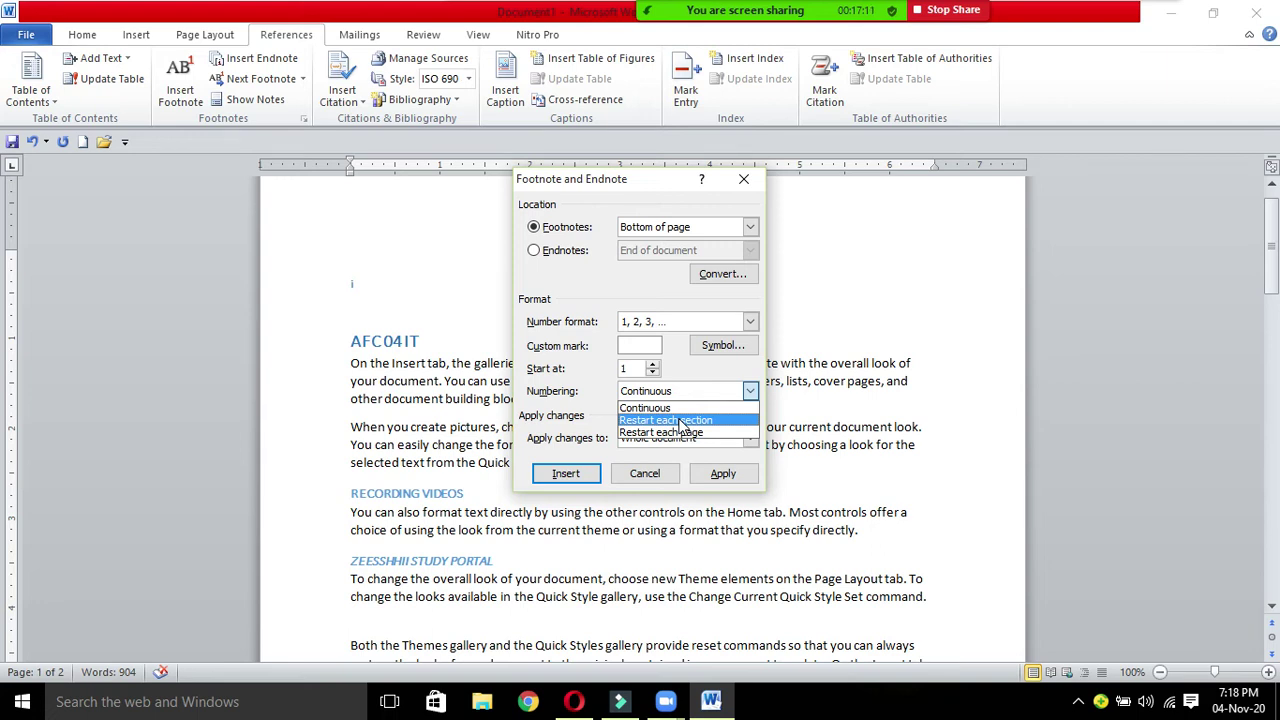
{"action": "left_click", "coordinate": [908, 295]}
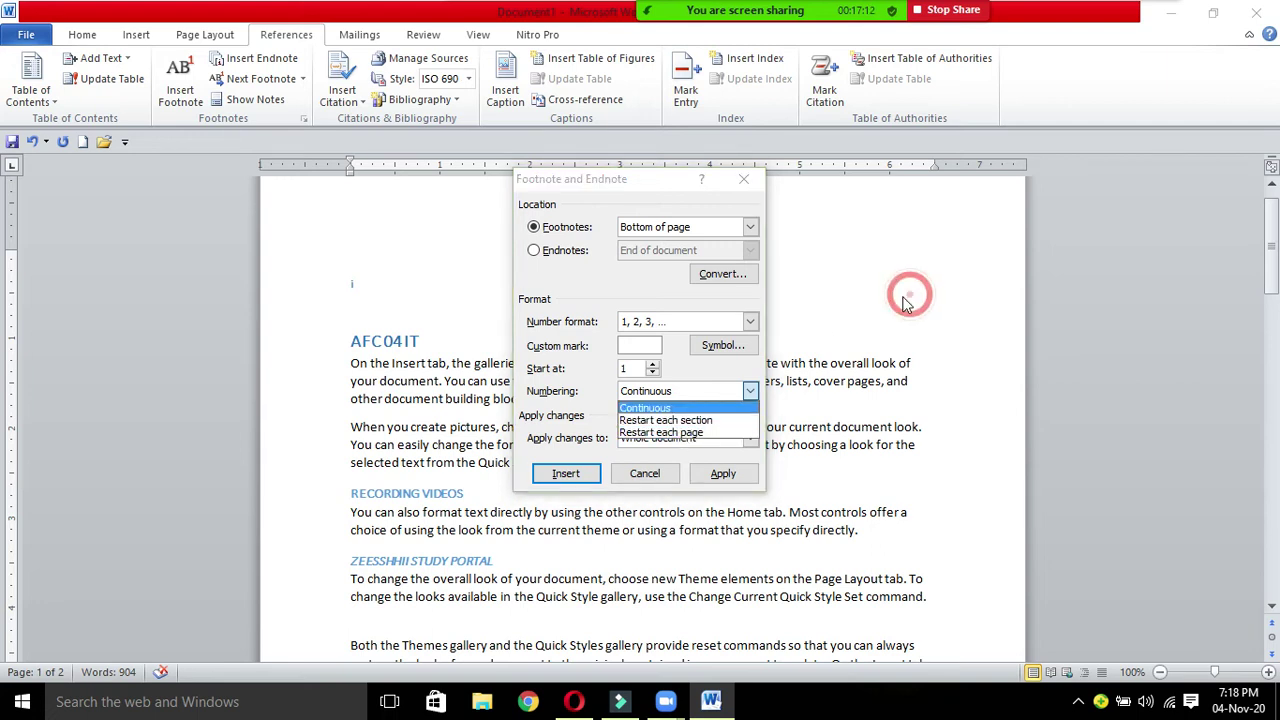
{"action": "left_click", "coordinate": [670, 420]}
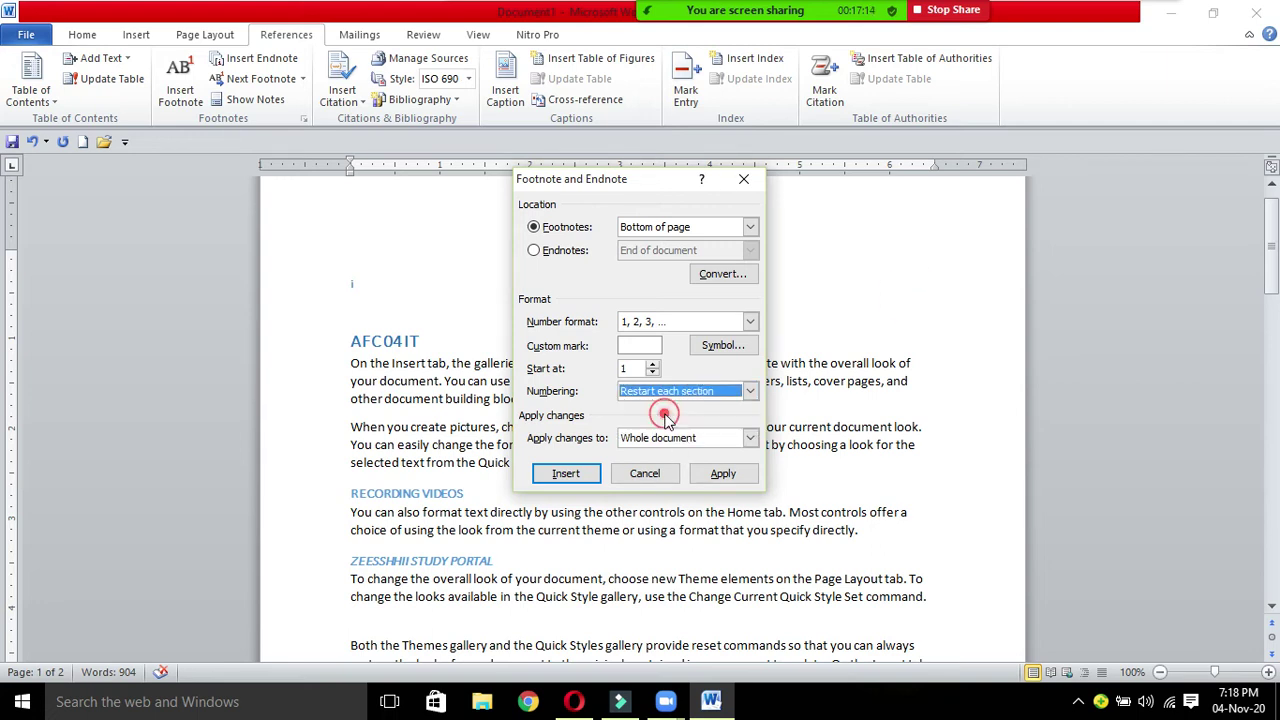
{"action": "left_click", "coordinate": [752, 391]}
{"action": "left_click", "coordinate": [620, 403]}
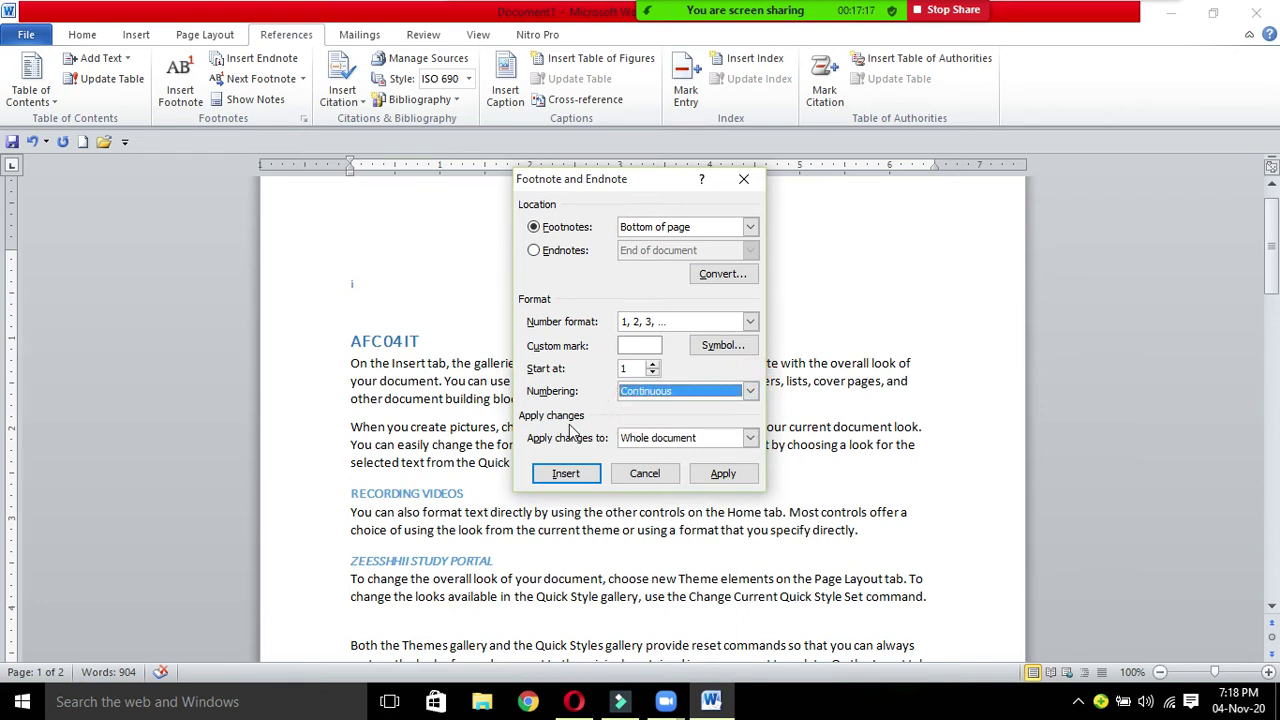
{"action": "left_click", "coordinate": [750, 439]}
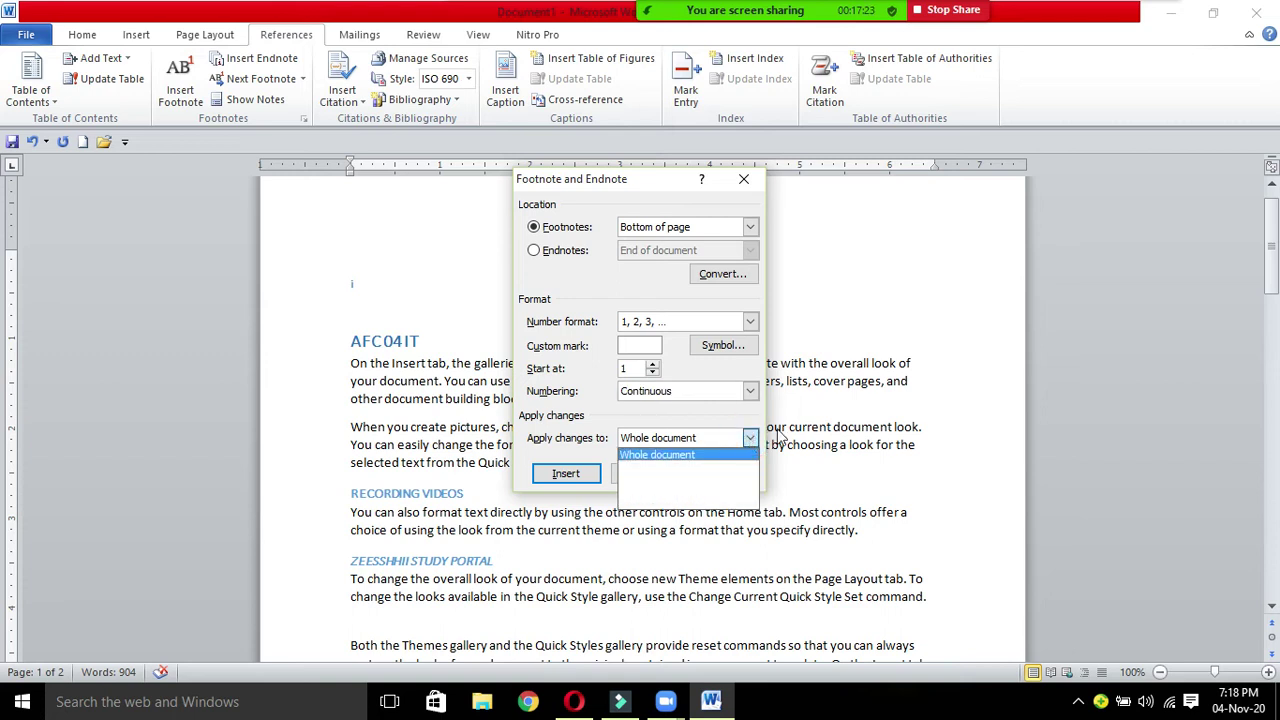
{"action": "left_click", "coordinate": [652, 456]}
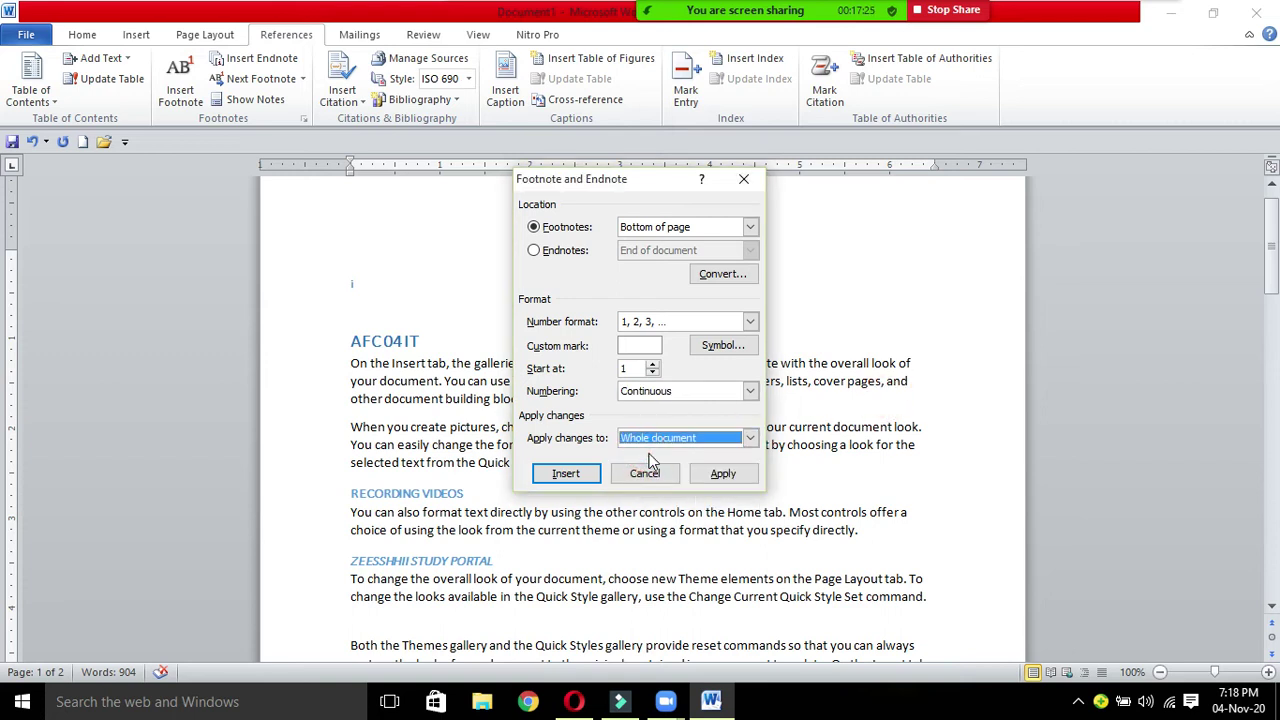
{"action": "left_click", "coordinate": [566, 474]}
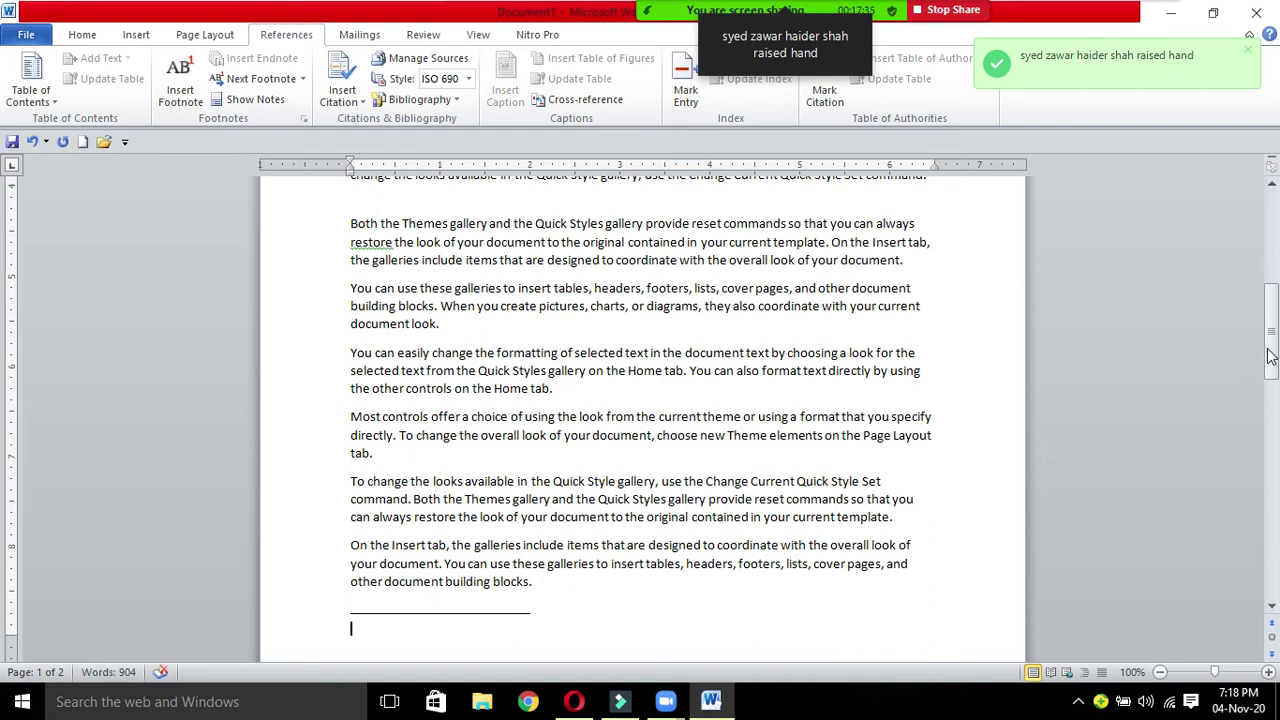
{"action": "left_click_drag", "start_coordinate": [1277, 345], "coordinate": [1279, 127]}
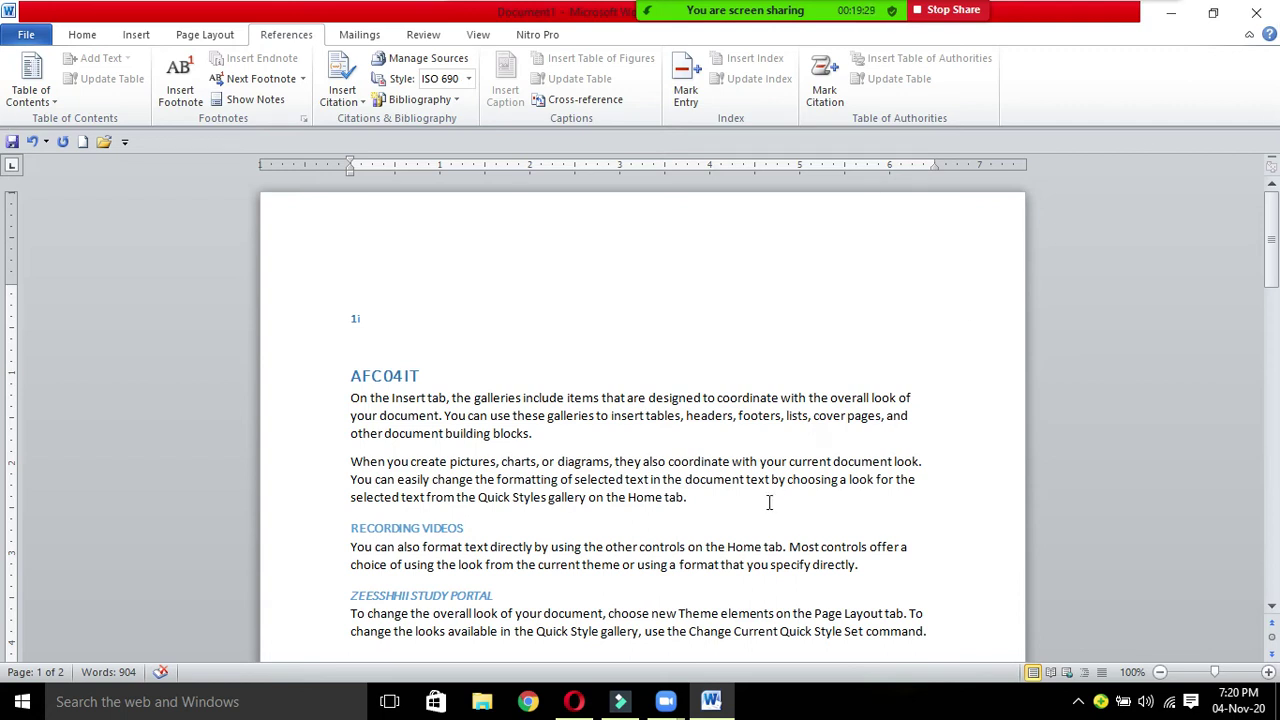
Step: On a new line after 'Home tab.', insert photo 20180624_184421 from the photos folder on D:
{"action": "left_click", "coordinate": [698, 502]}
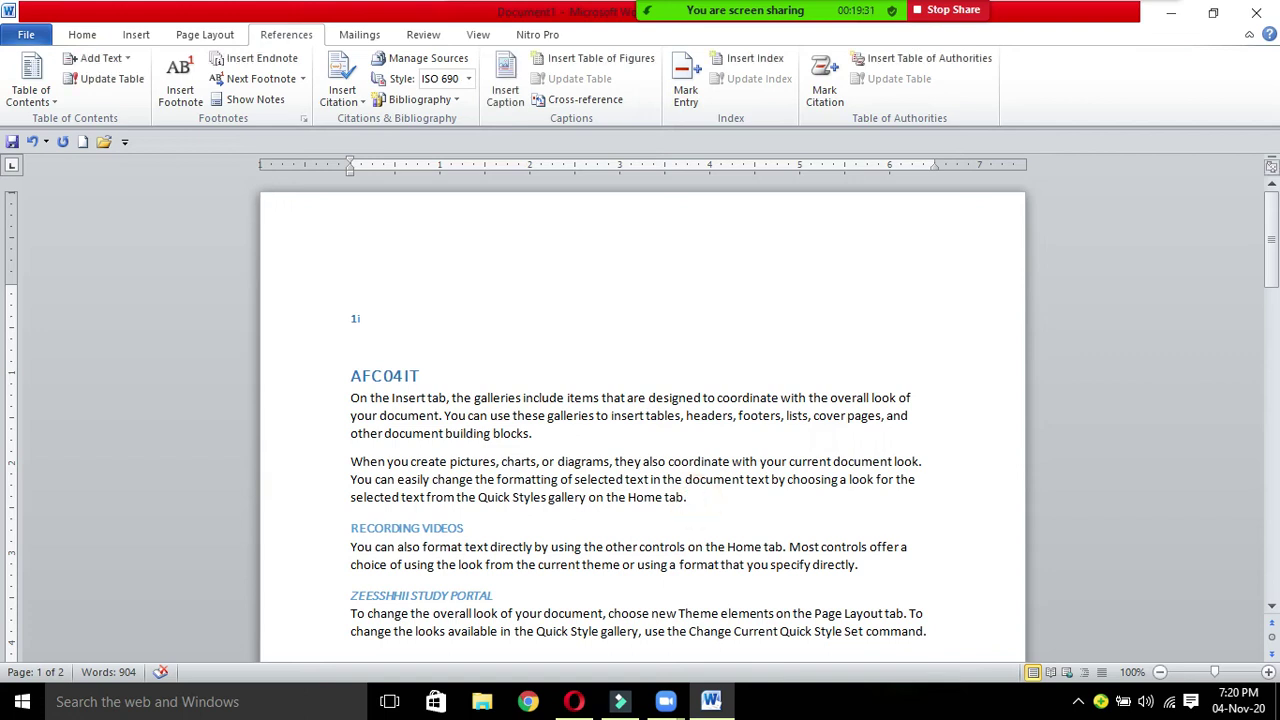
{"action": "key", "text": "Return"}
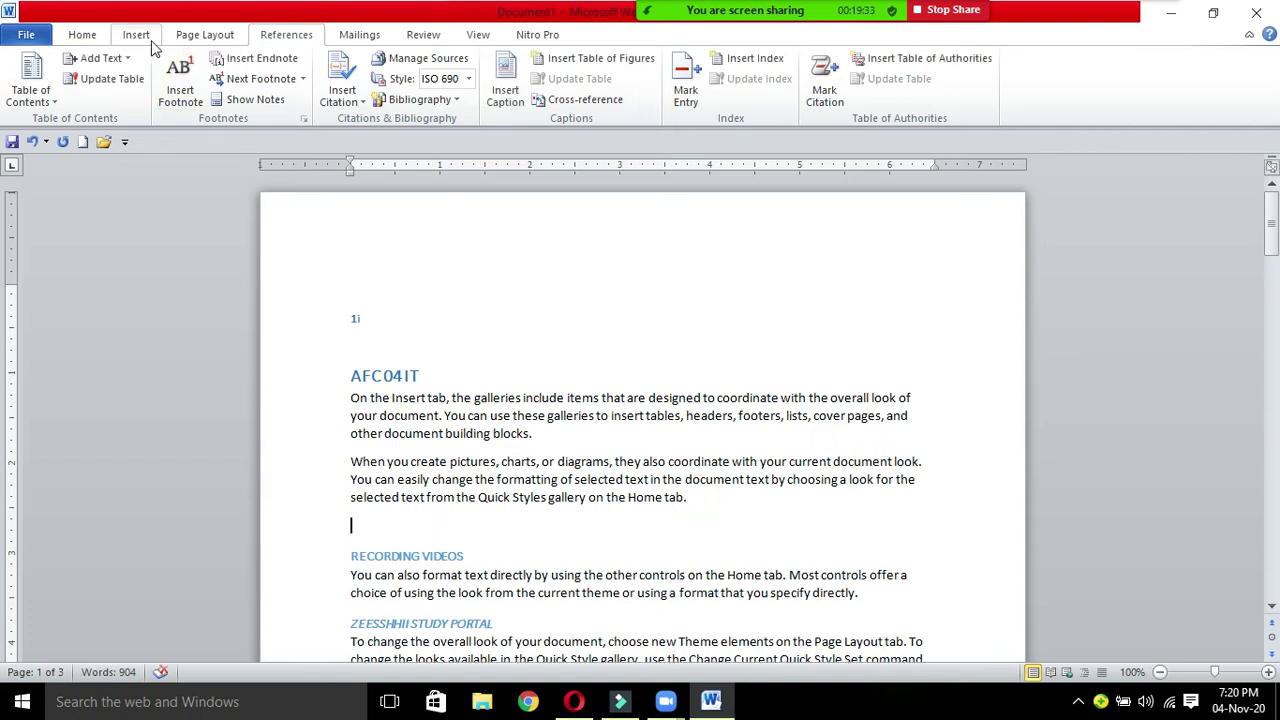
{"action": "left_click", "coordinate": [136, 34]}
{"action": "left_click", "coordinate": [192, 88]}
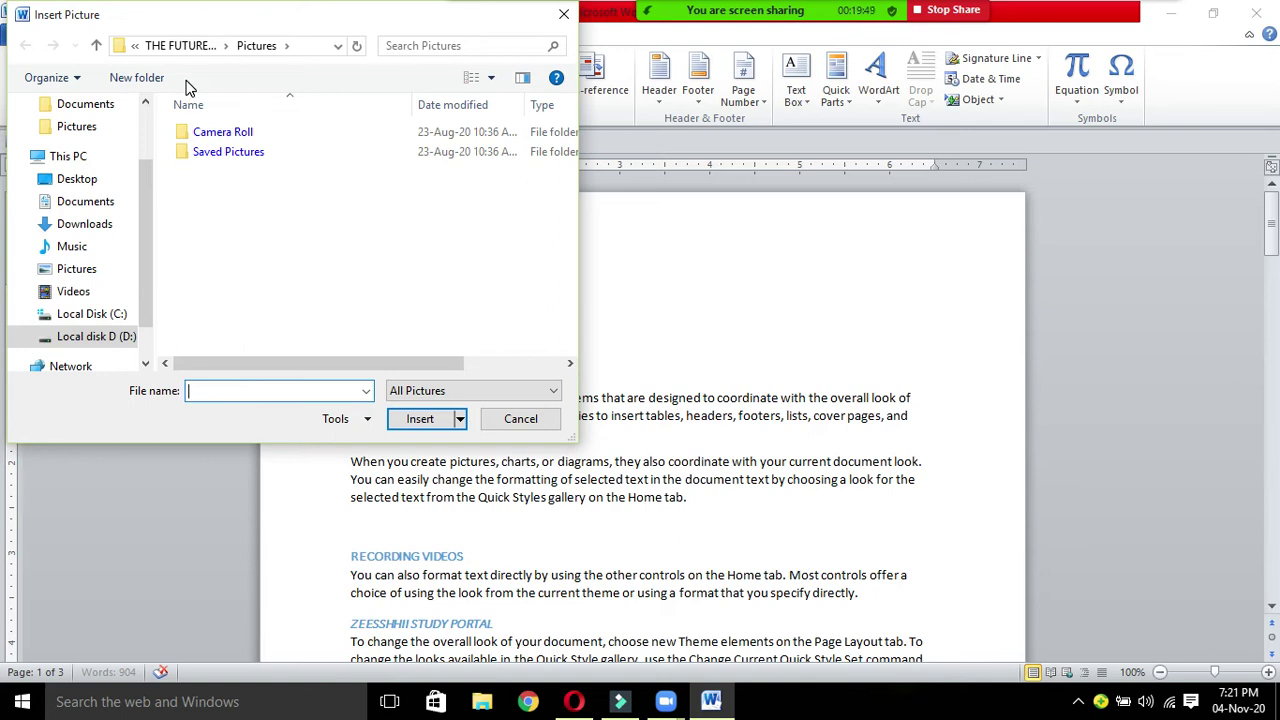
{"action": "left_click", "coordinate": [84, 338]}
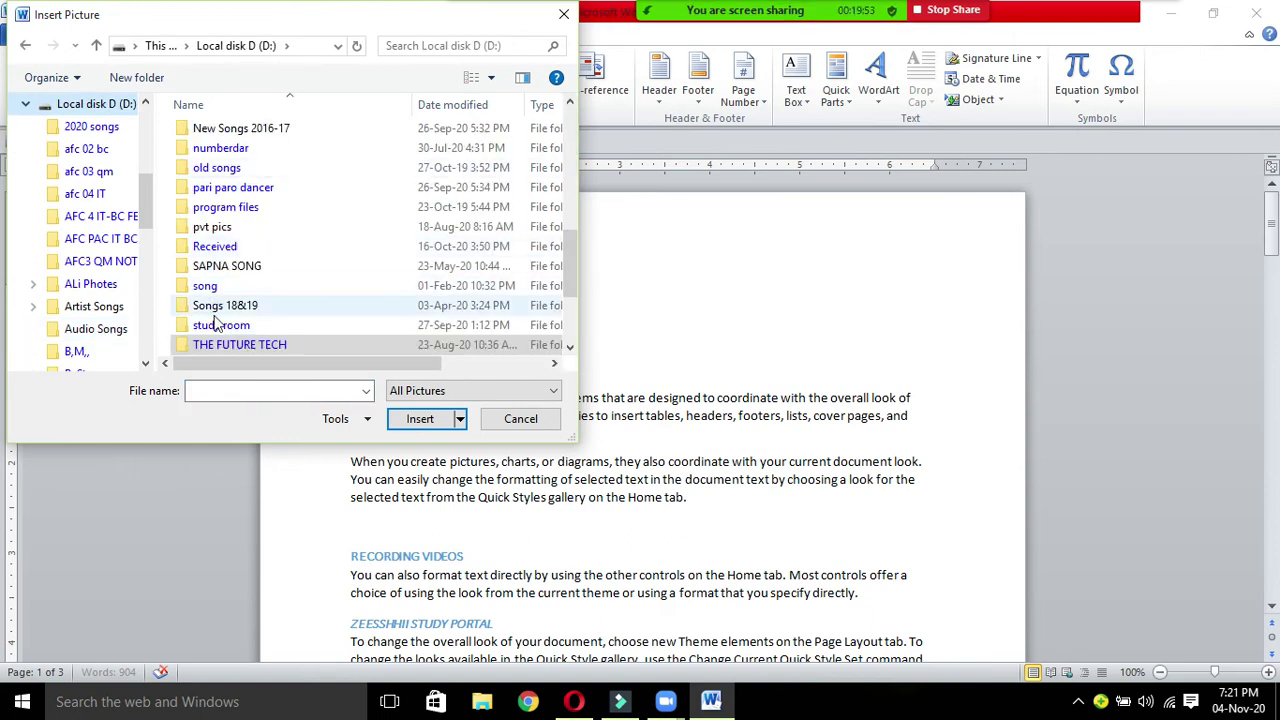
{"action": "left_click_drag", "start_coordinate": [571, 262], "coordinate": [579, 313]}
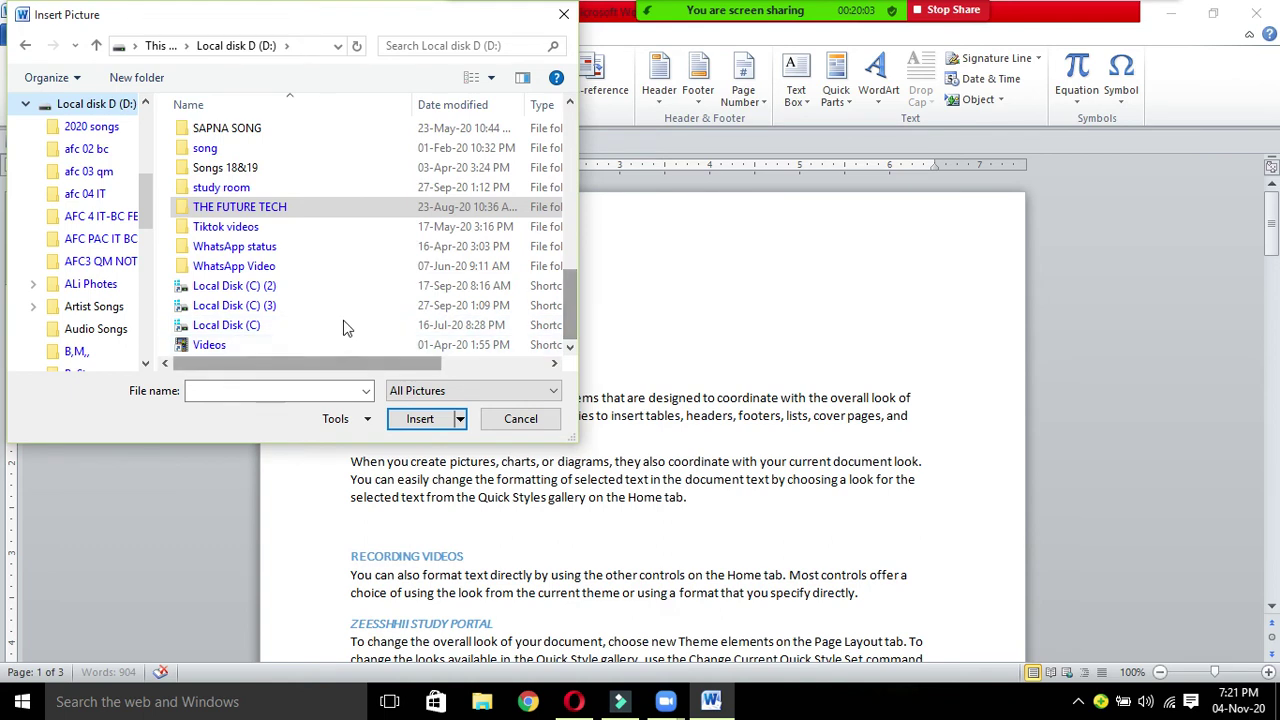
{"action": "left_click_drag", "start_coordinate": [572, 295], "coordinate": [568, 232]}
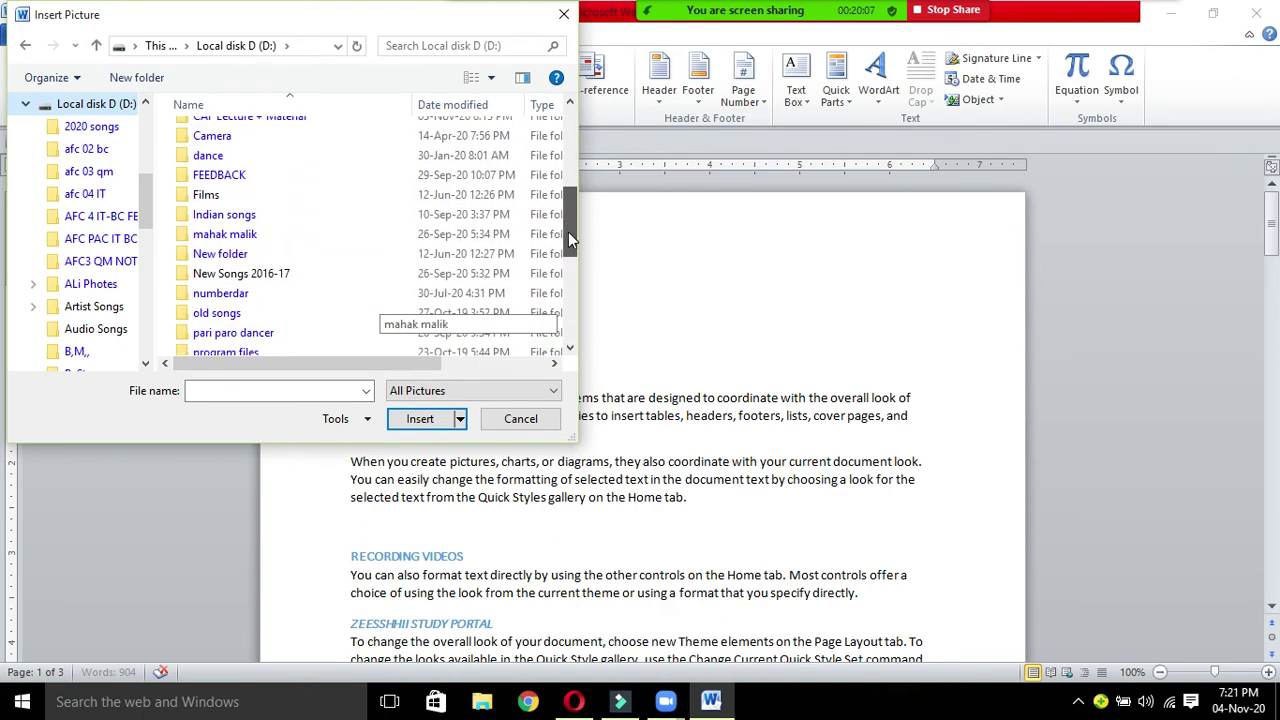
{"action": "left_click", "coordinate": [72, 284]}
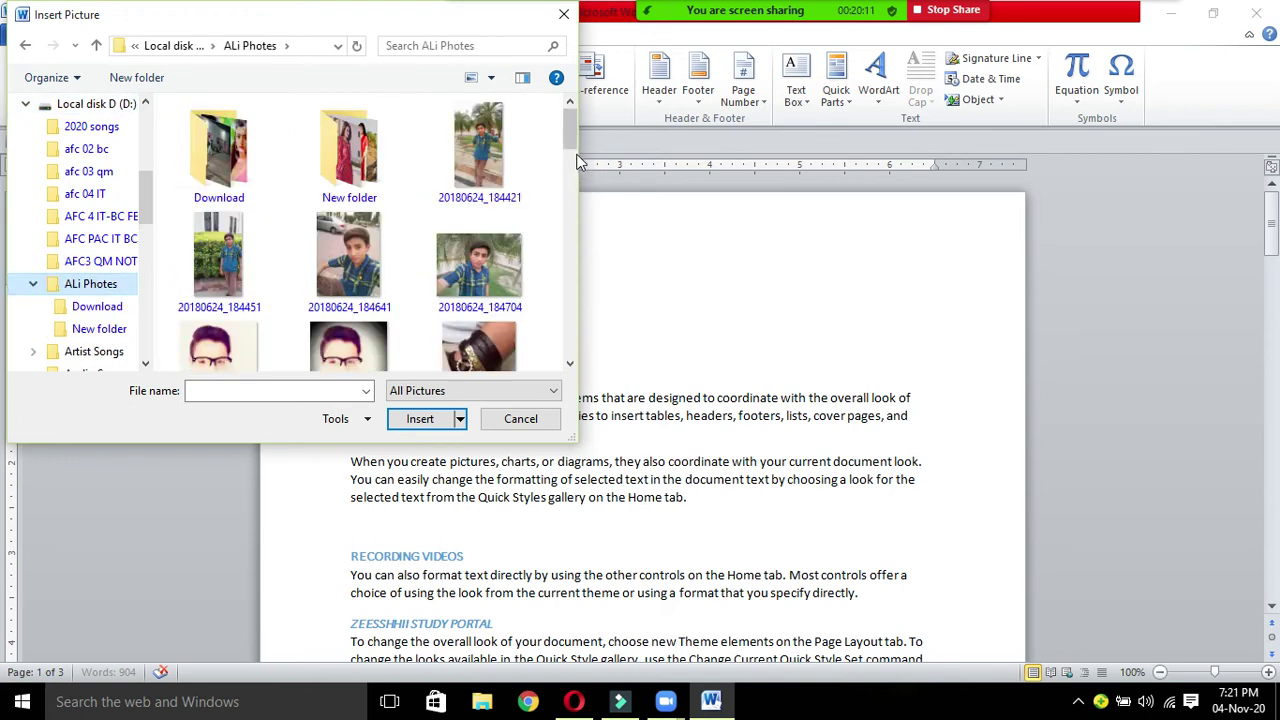
{"action": "left_click", "coordinate": [505, 152]}
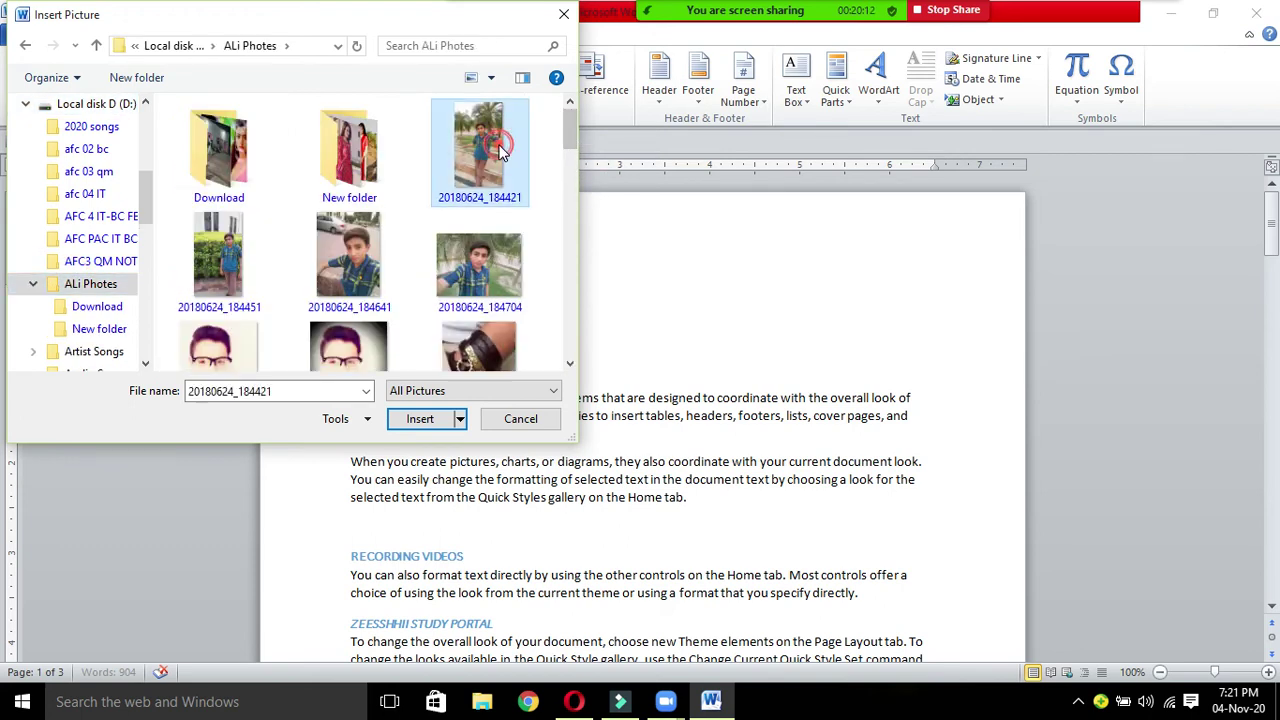
{"action": "left_click", "coordinate": [420, 418]}
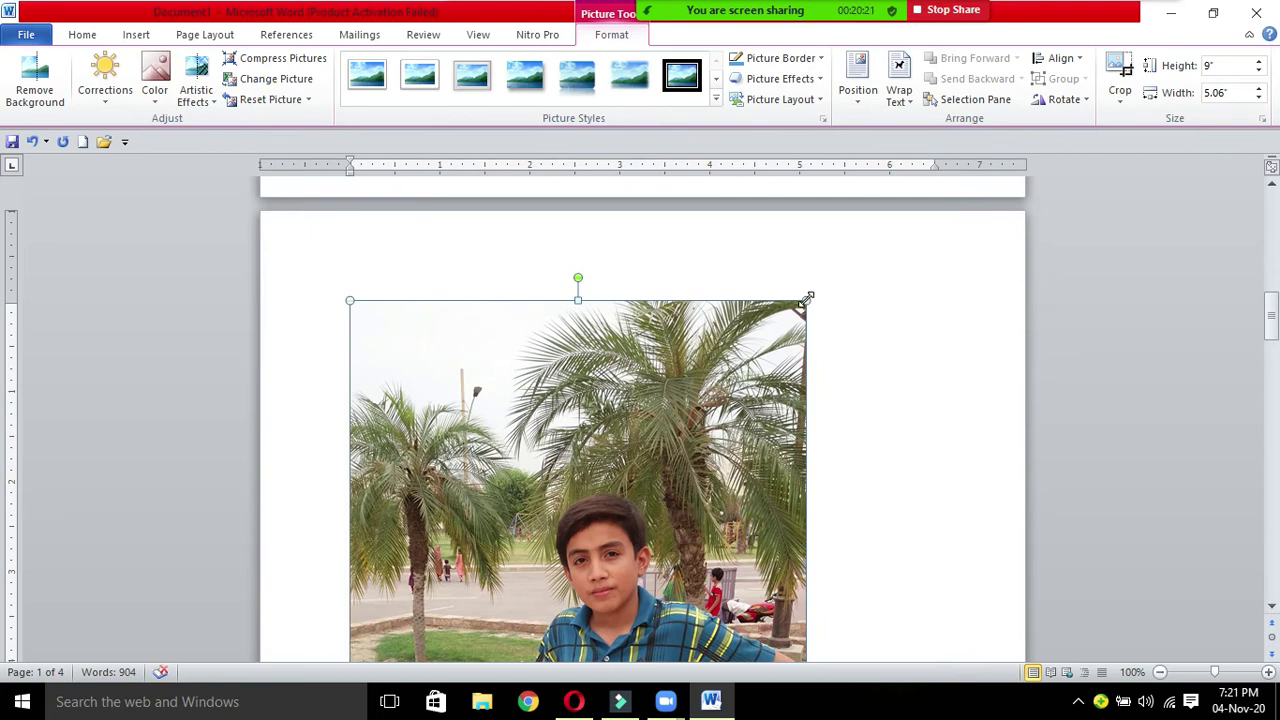
Step: Drag the photo's corner handles to shrink it to 2.83" by 1.59" above RECORDING VIDEOS
{"action": "left_click_drag", "start_coordinate": [808, 298], "coordinate": [536, 566]}
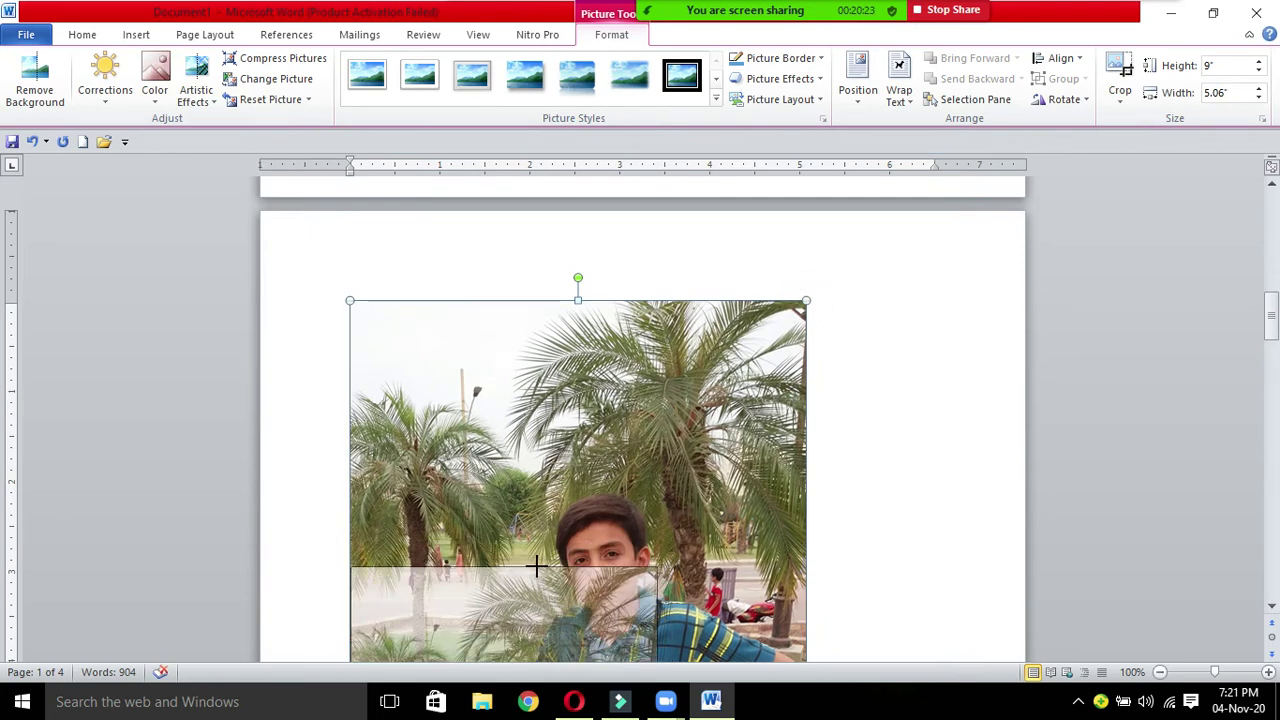
{"action": "left_click_drag", "start_coordinate": [1270, 318], "coordinate": [1272, 346]}
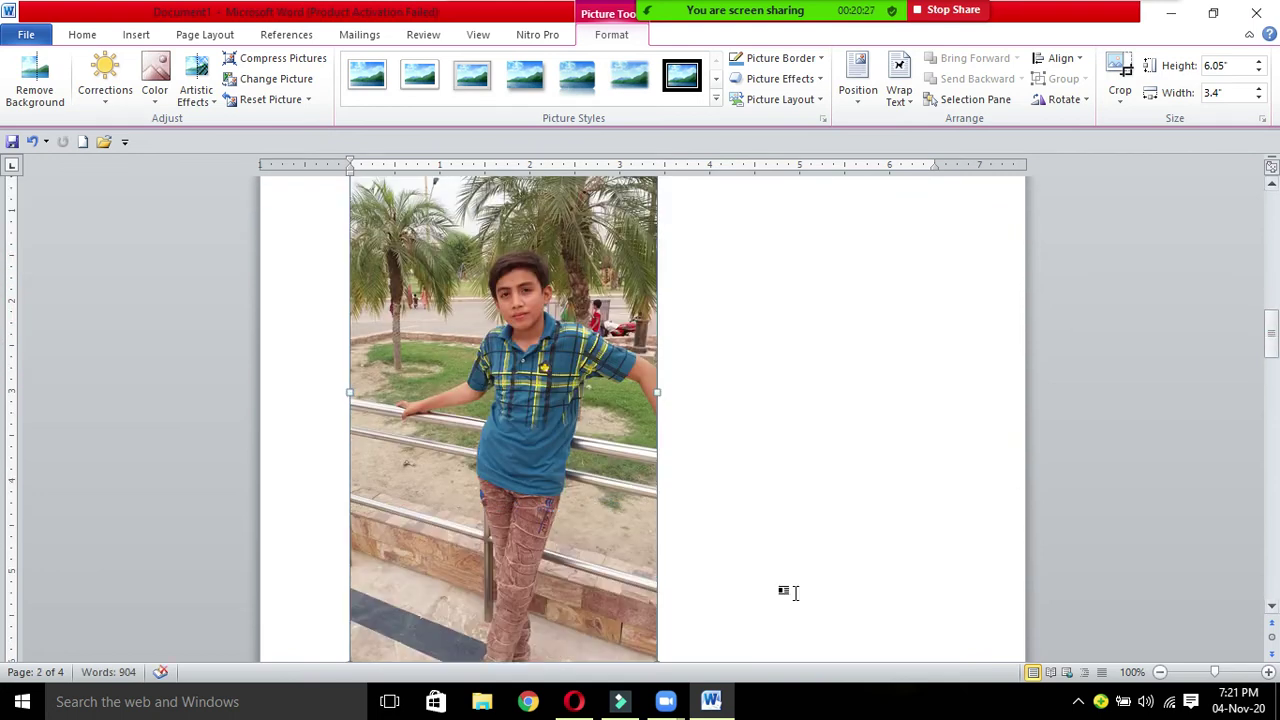
{"action": "left_click_drag", "start_coordinate": [1274, 333], "coordinate": [1272, 345]}
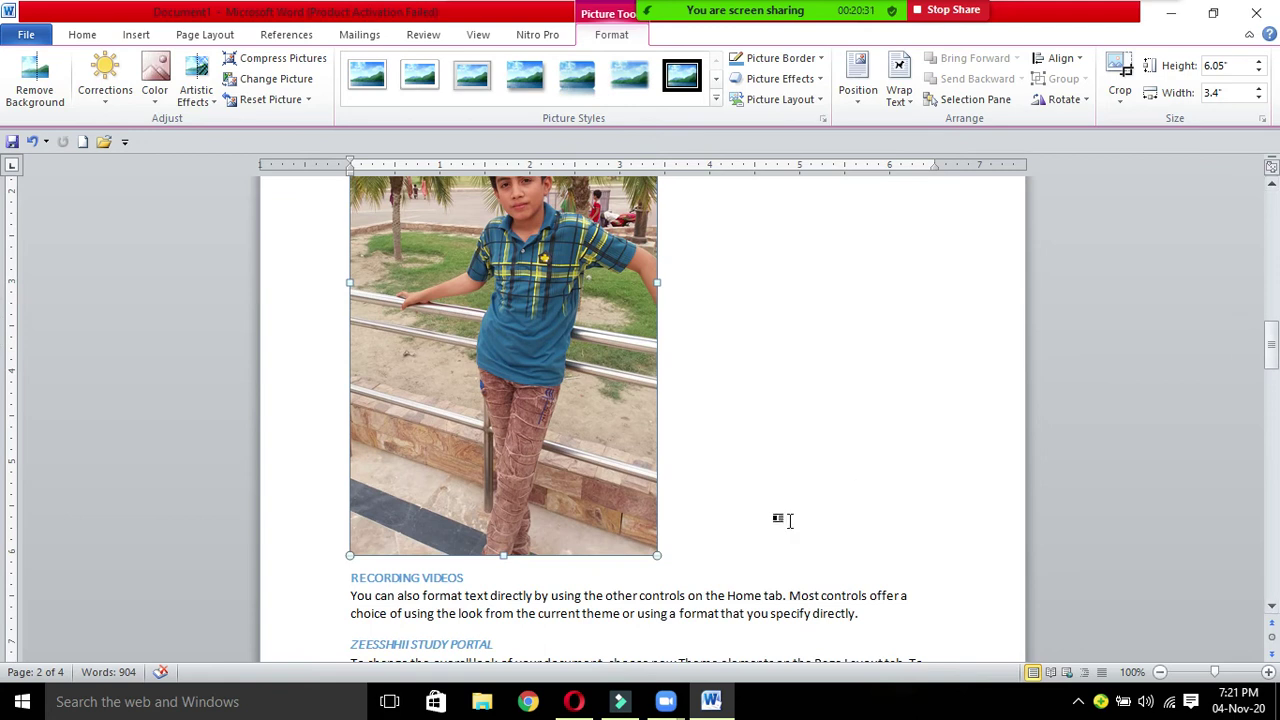
{"action": "left_click", "coordinate": [657, 555]}
{"action": "left_click_drag", "start_coordinate": [581, 309], "coordinate": [493, 242]}
{"action": "left_click_drag", "start_coordinate": [1272, 398], "coordinate": [1272, 250]}
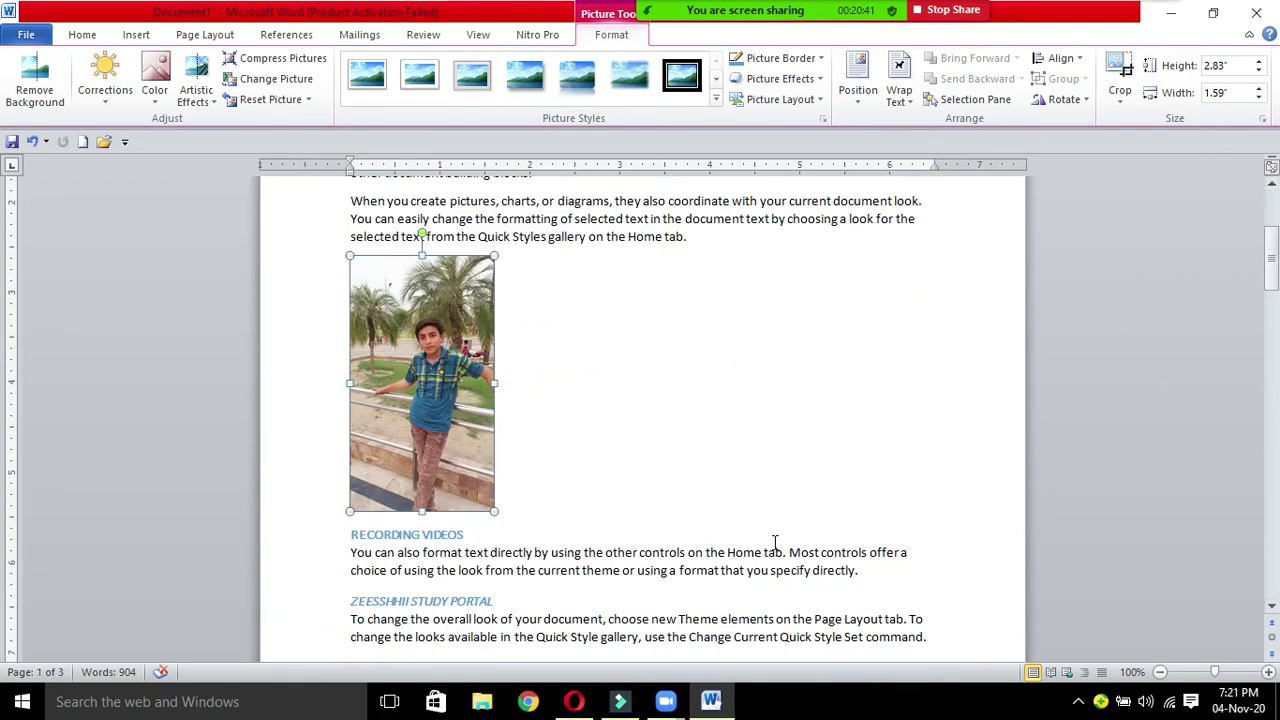
{"action": "left_click", "coordinate": [565, 505]}
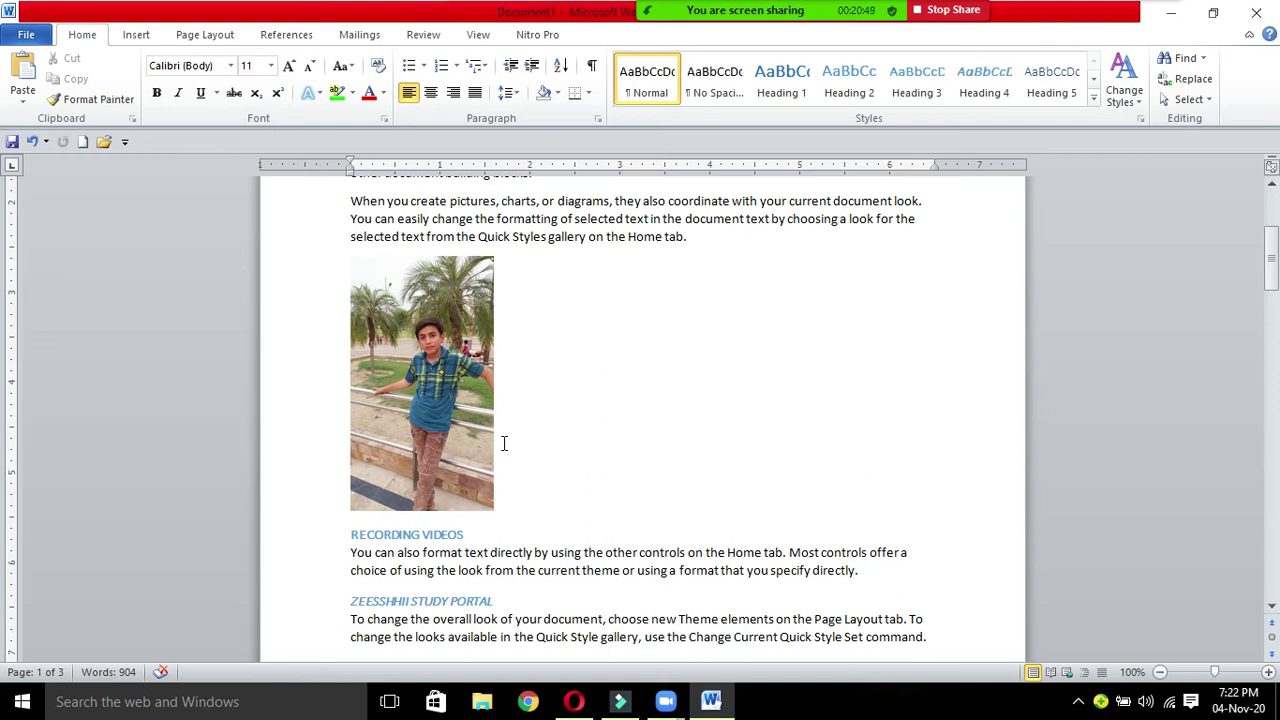
Step: Add a Figure 1 caption giving the pictured student's name, FSc student, Karachi
{"action": "left_click", "coordinate": [286, 36]}
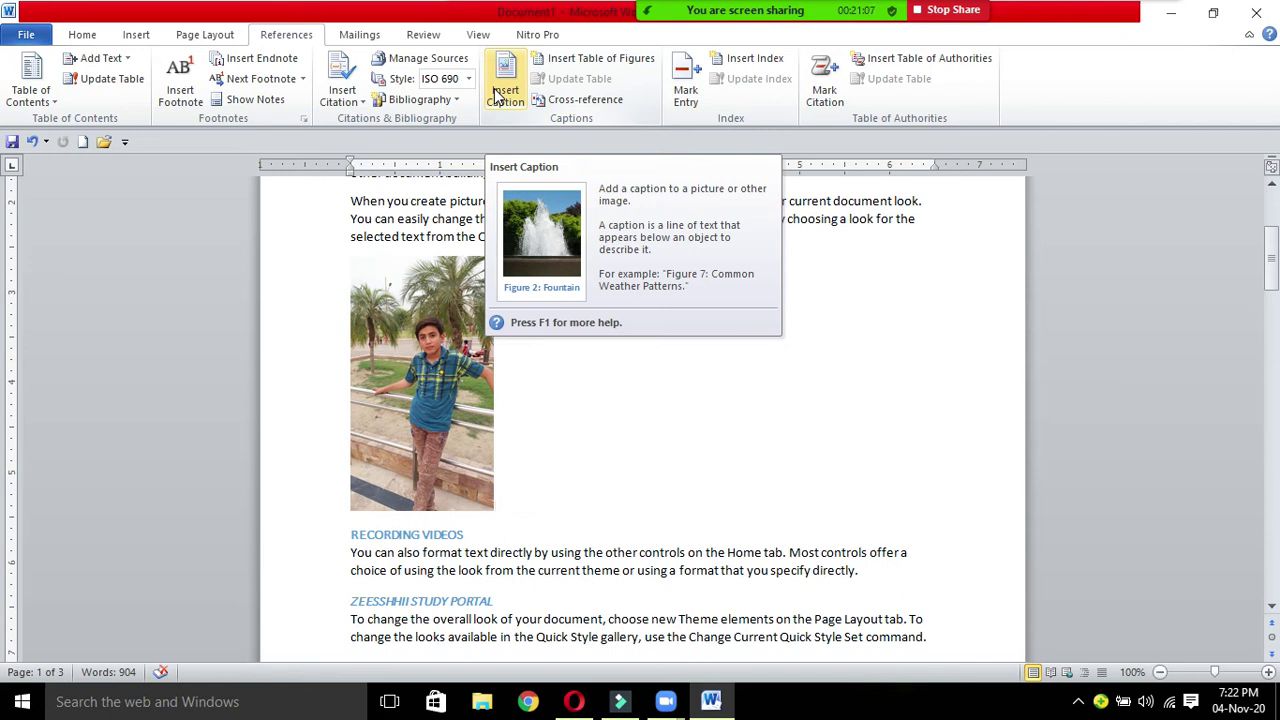
{"action": "left_click", "coordinate": [506, 80]}
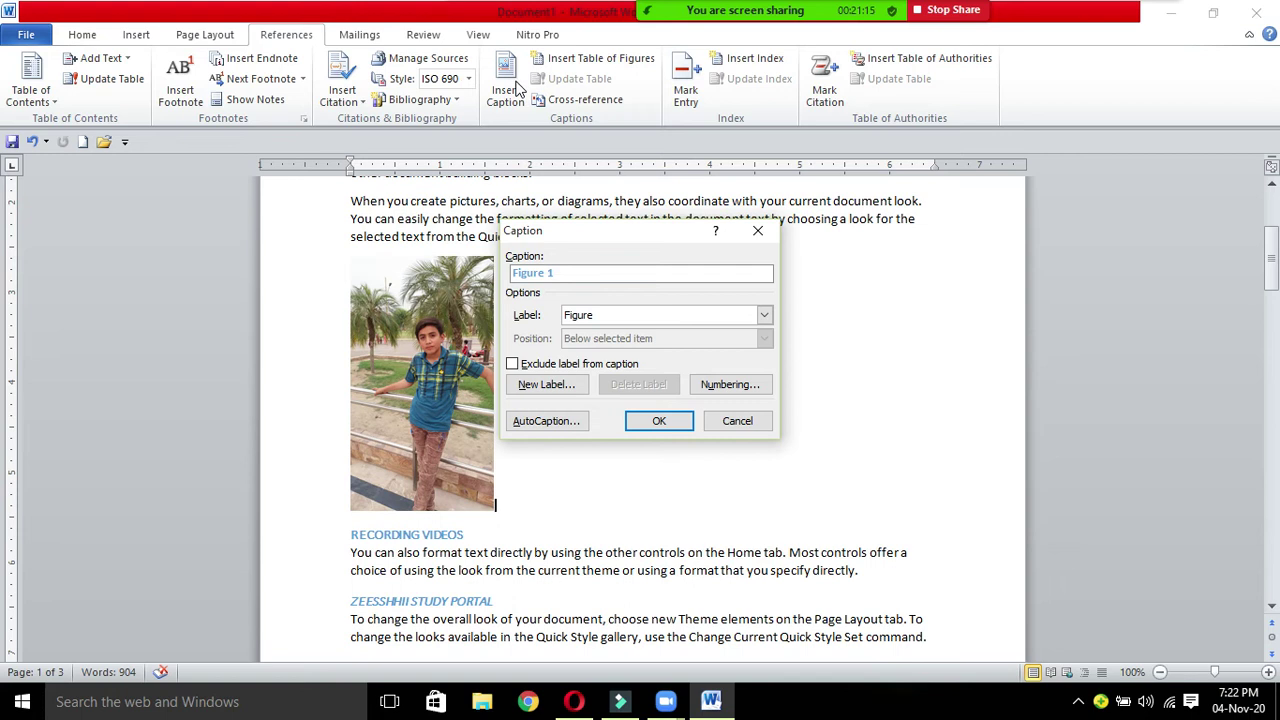
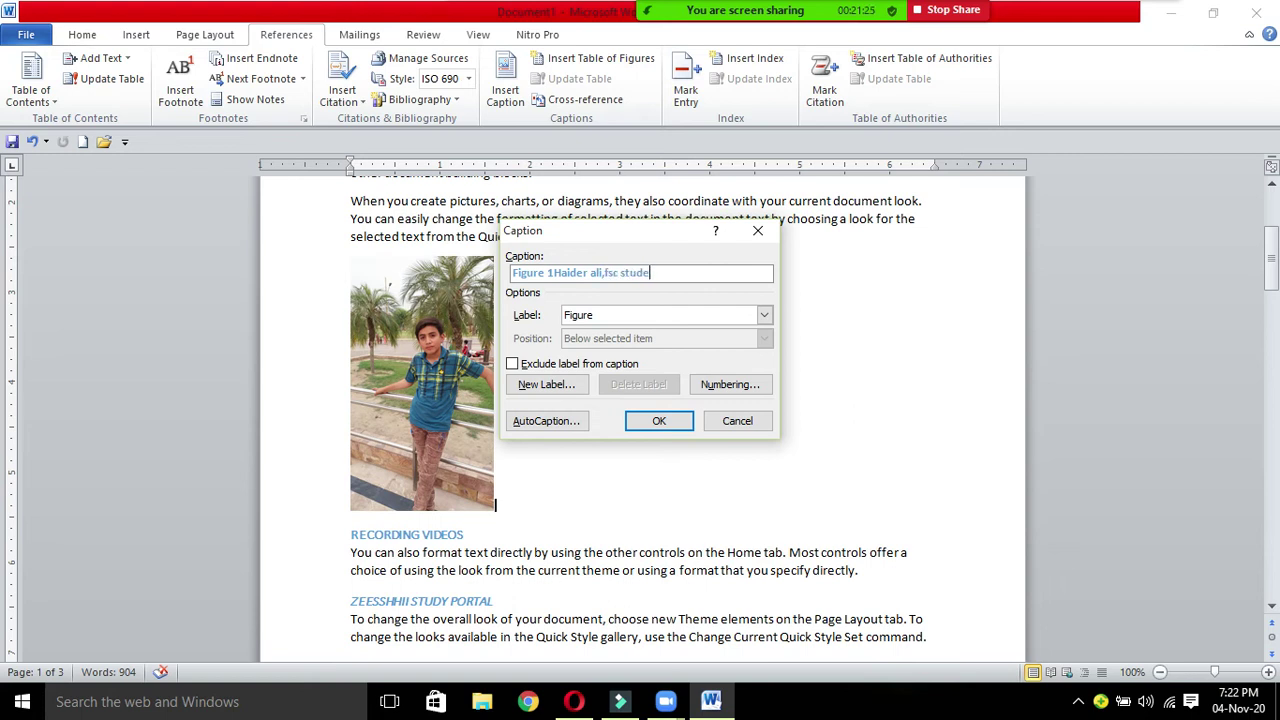
{"action": "type", "text": "nt,karachi"}
{"action": "left_click", "coordinate": [657, 421]}
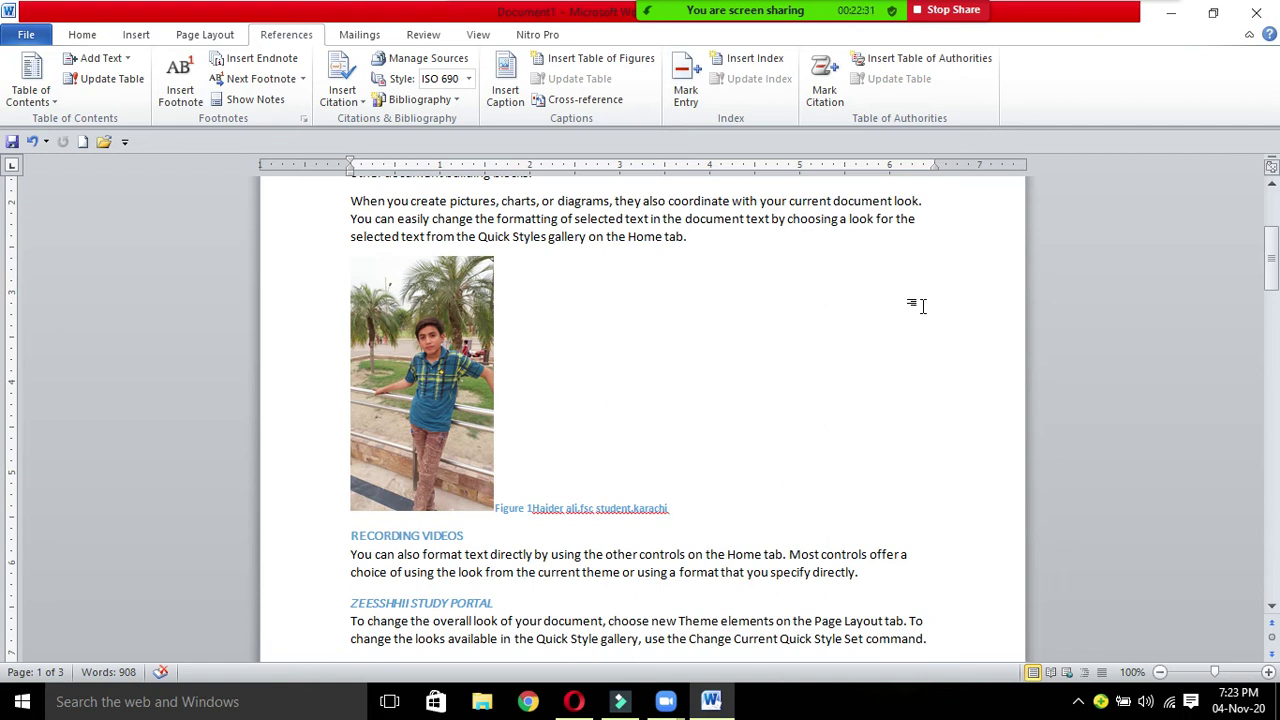
Step: Select the Figure 1 caption and view the font colour choices, leaving its colour unchanged
{"action": "mouse_move", "coordinate": [816, 7]}
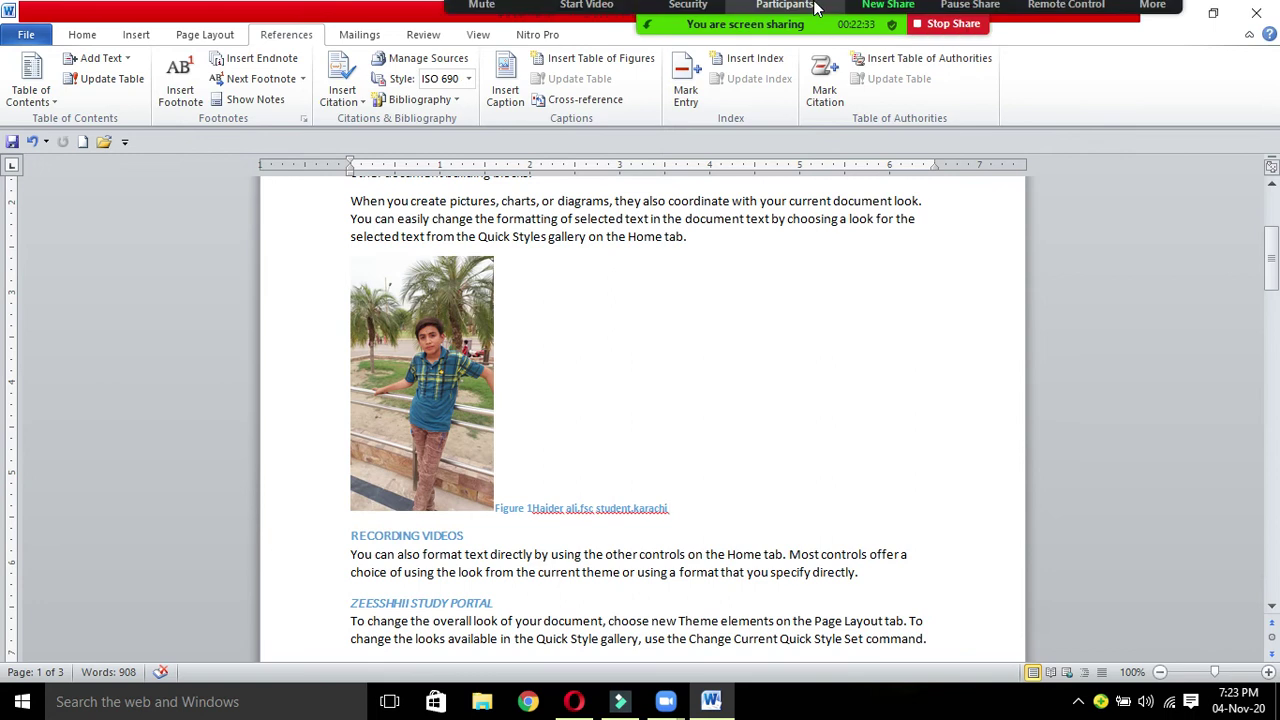
{"action": "left_click", "coordinate": [533, 24]}
{"action": "left_click", "coordinate": [533, 24]}
{"action": "left_click", "coordinate": [537, 27]}
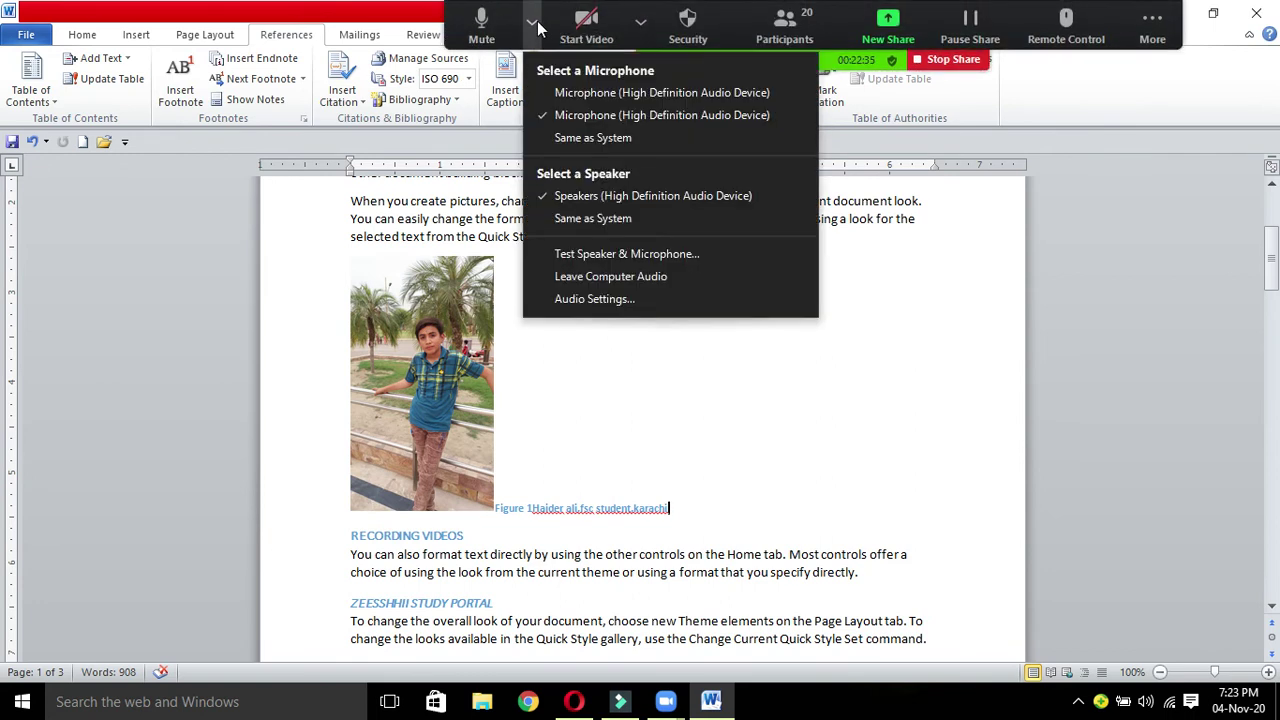
{"action": "left_click", "coordinate": [533, 24]}
{"action": "left_click", "coordinate": [494, 503]}
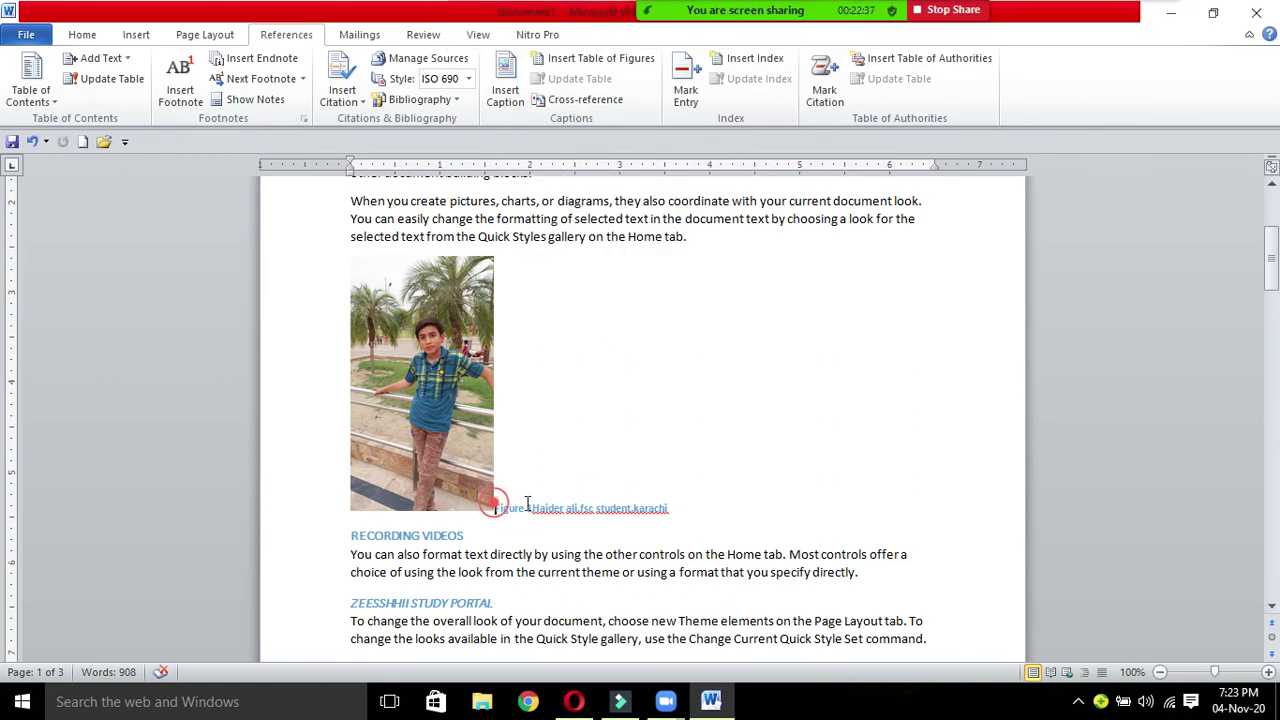
{"action": "left_click_drag", "start_coordinate": [527, 505], "coordinate": [687, 510]}
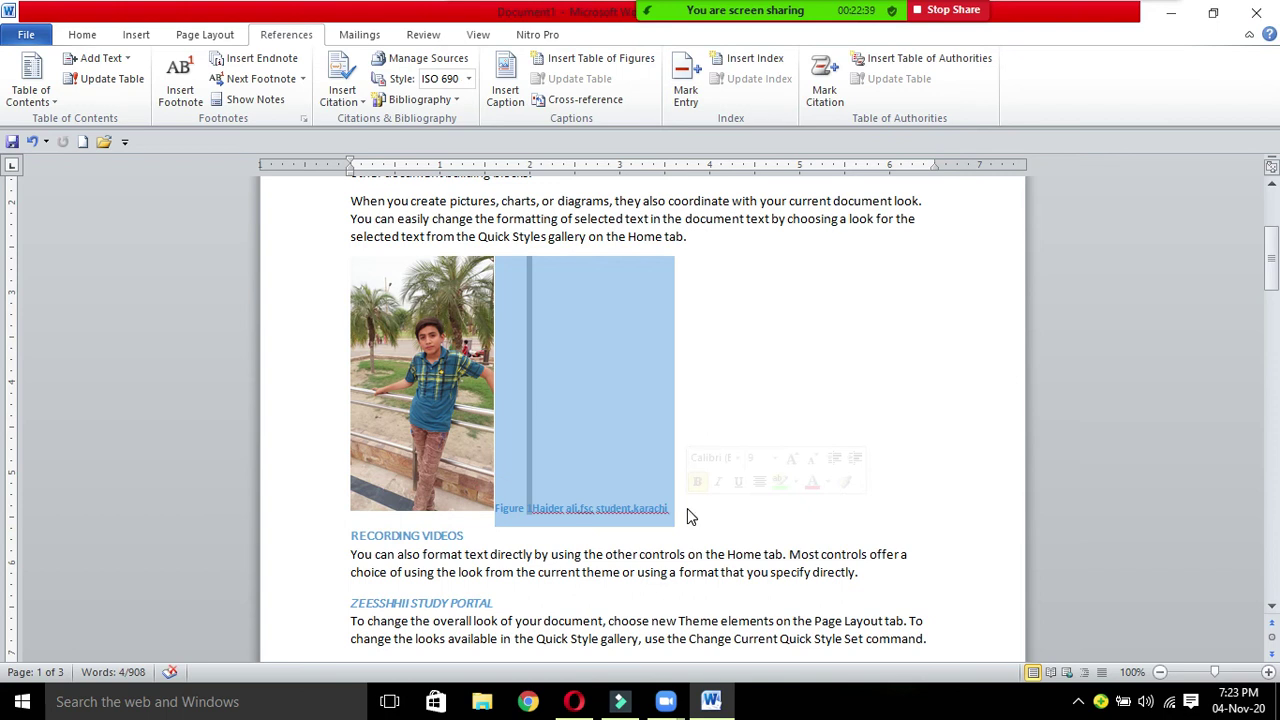
{"action": "left_click", "coordinate": [828, 481]}
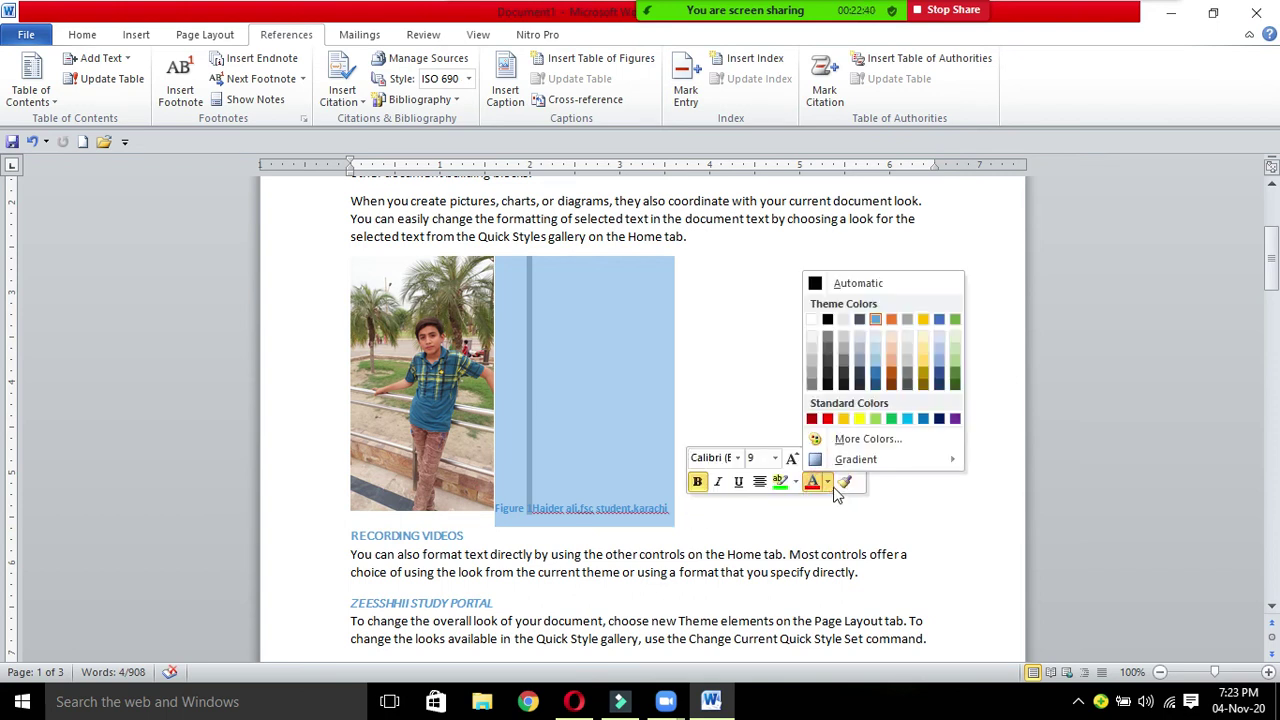
{"action": "left_click", "coordinate": [754, 408]}
{"action": "left_click", "coordinate": [748, 425]}
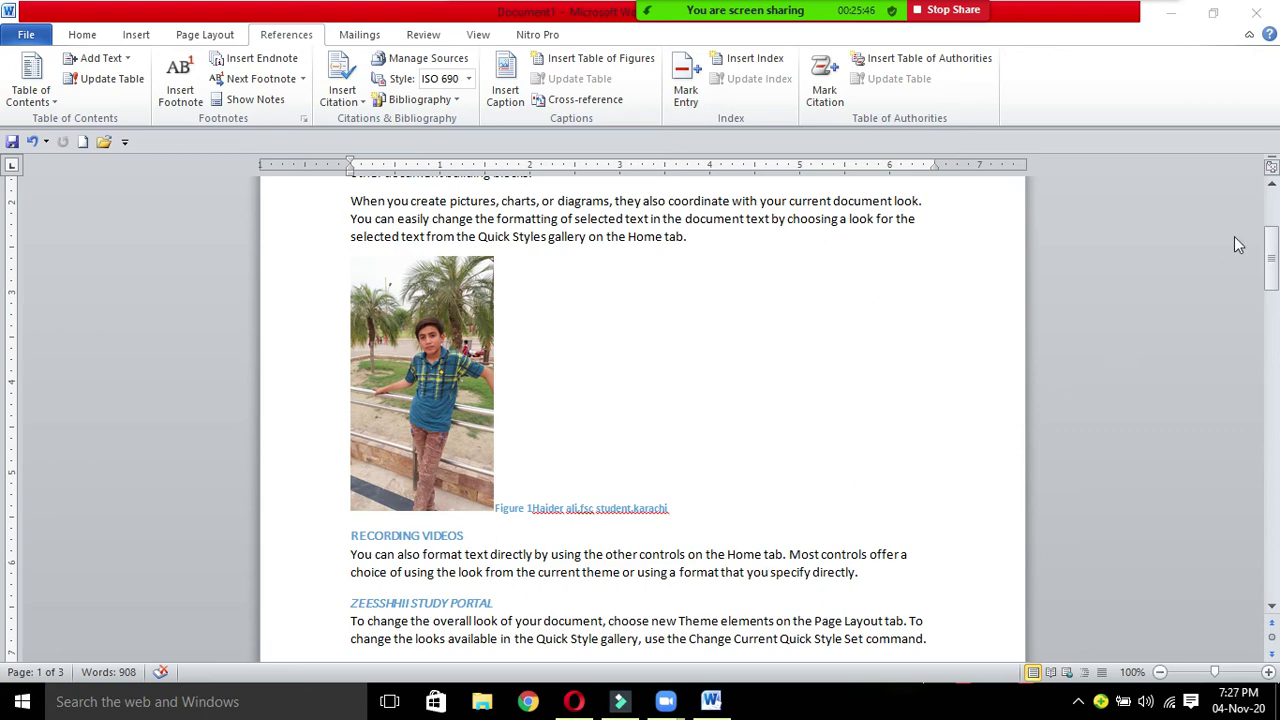
Step: Delete all text in the footnote at the bottom of page 2, leaving it empty
{"action": "left_click_drag", "start_coordinate": [1273, 257], "coordinate": [1273, 497]}
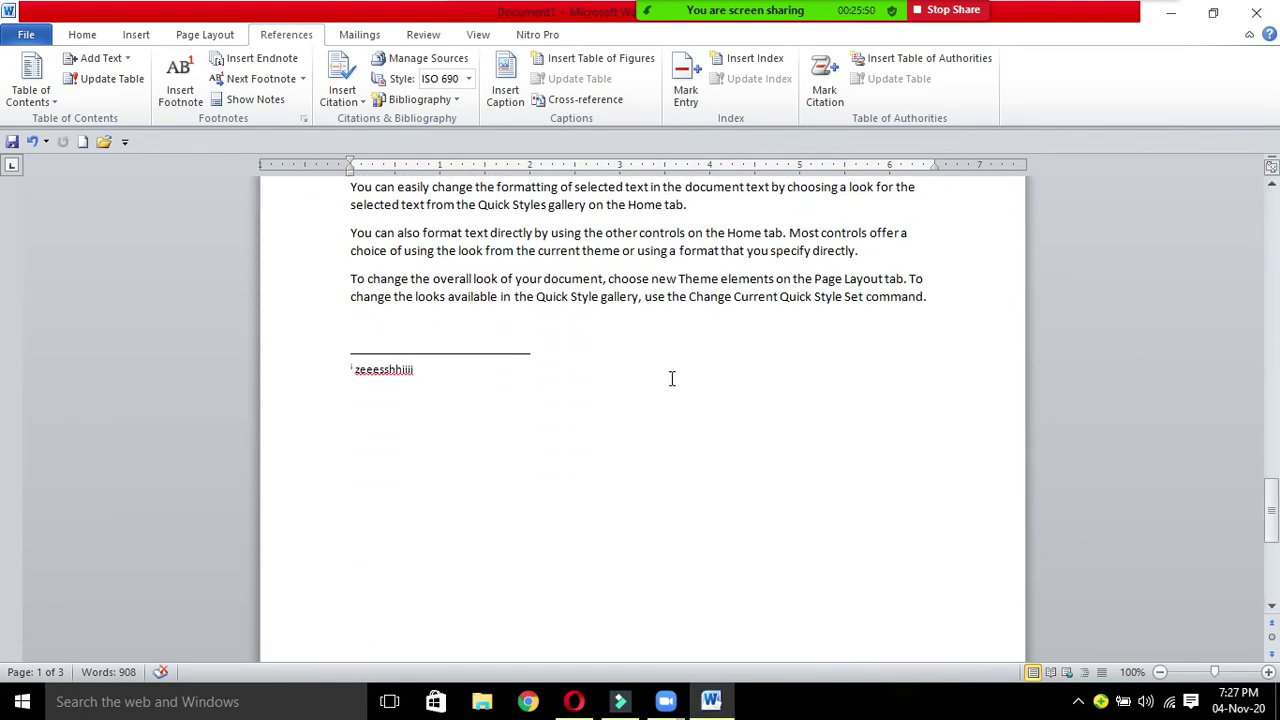
{"action": "left_click", "coordinate": [540, 361]}
{"action": "key", "text": "BackSpace"}
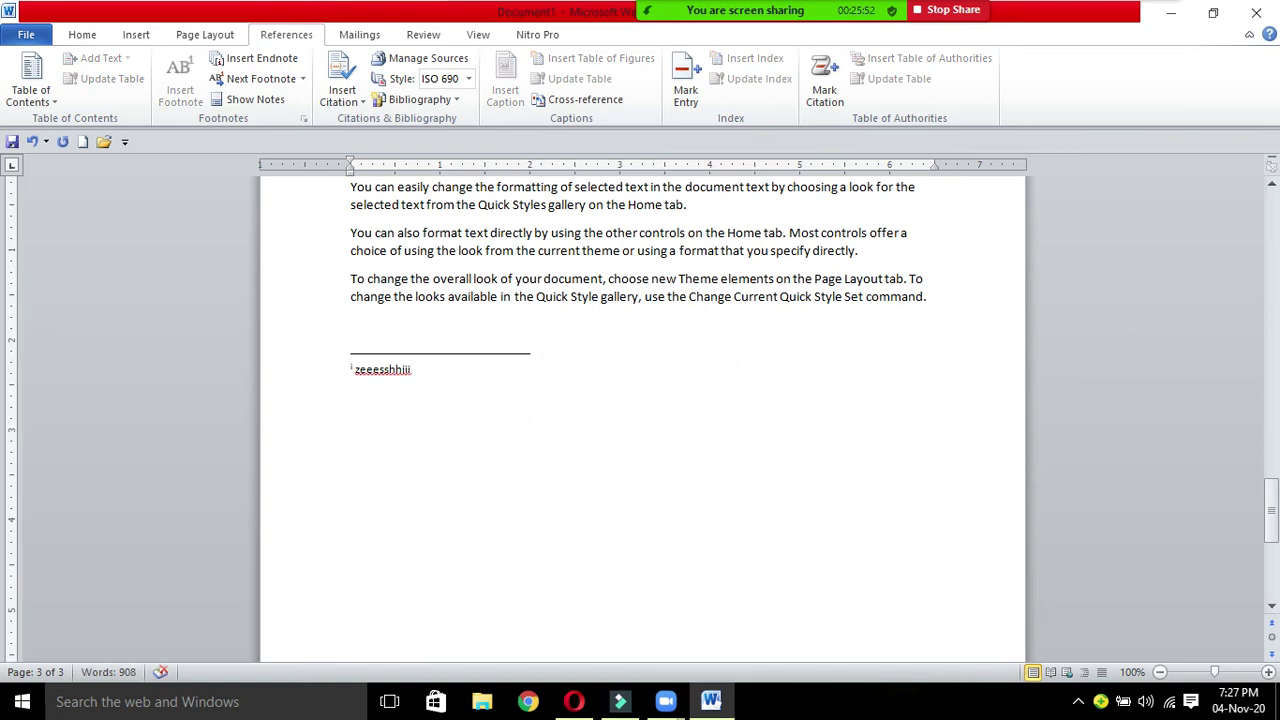
{"action": "left_click", "coordinate": [350, 370]}
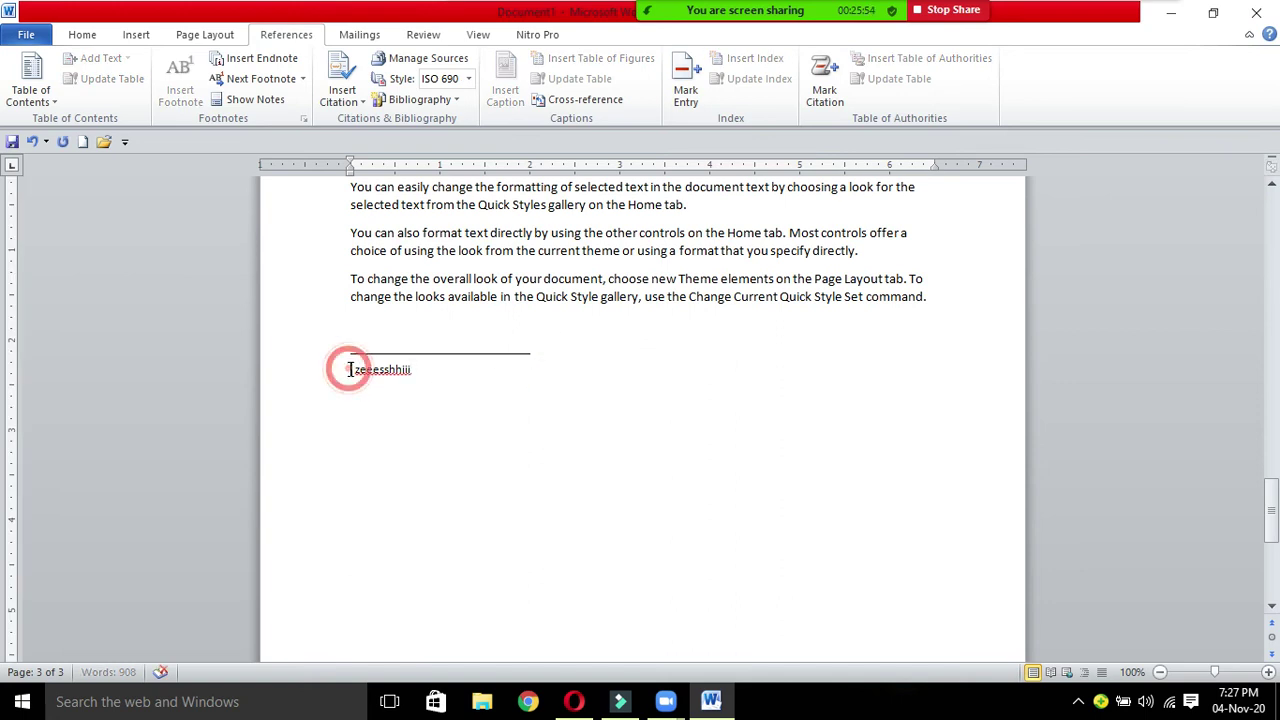
{"action": "key", "text": "Delete"}
{"action": "left_click", "coordinate": [402, 368]}
{"action": "double_click", "coordinate": [406, 370]}
{"action": "key", "text": "BackSpace"}
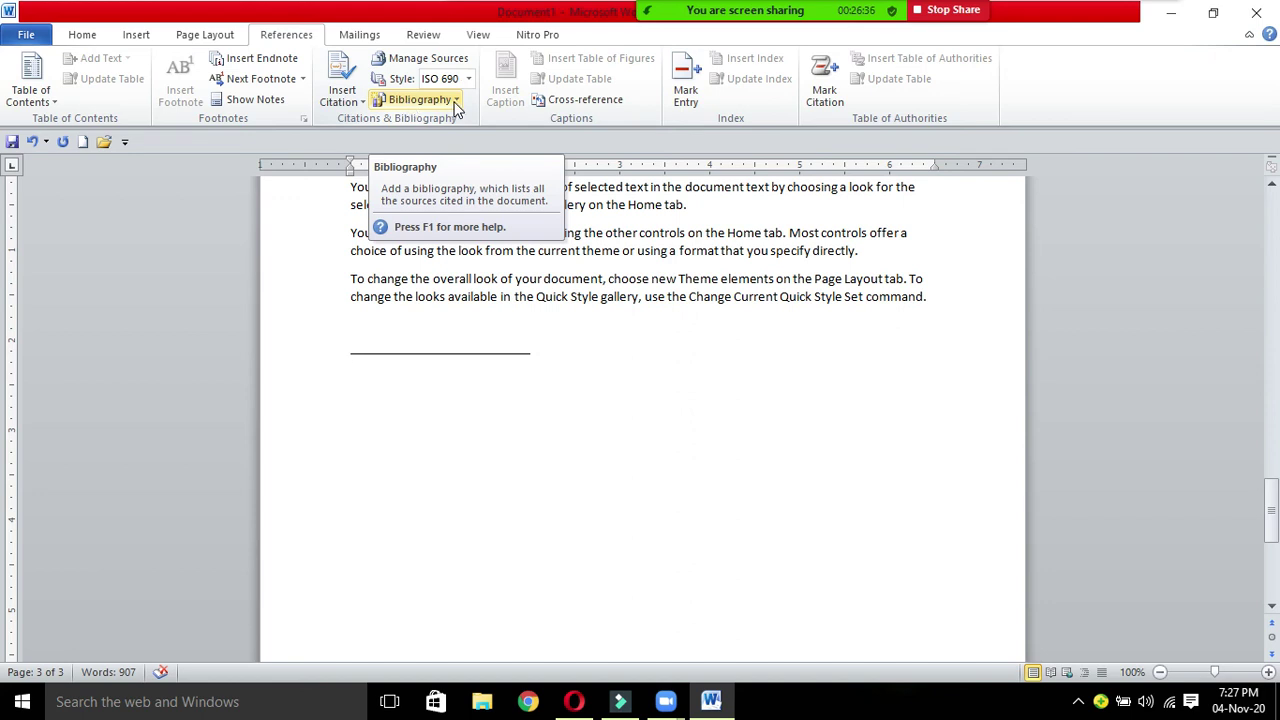
Step: Insert an empty bibliography after the last paragraph and bring up Manage Sources
{"action": "left_click", "coordinate": [455, 102]}
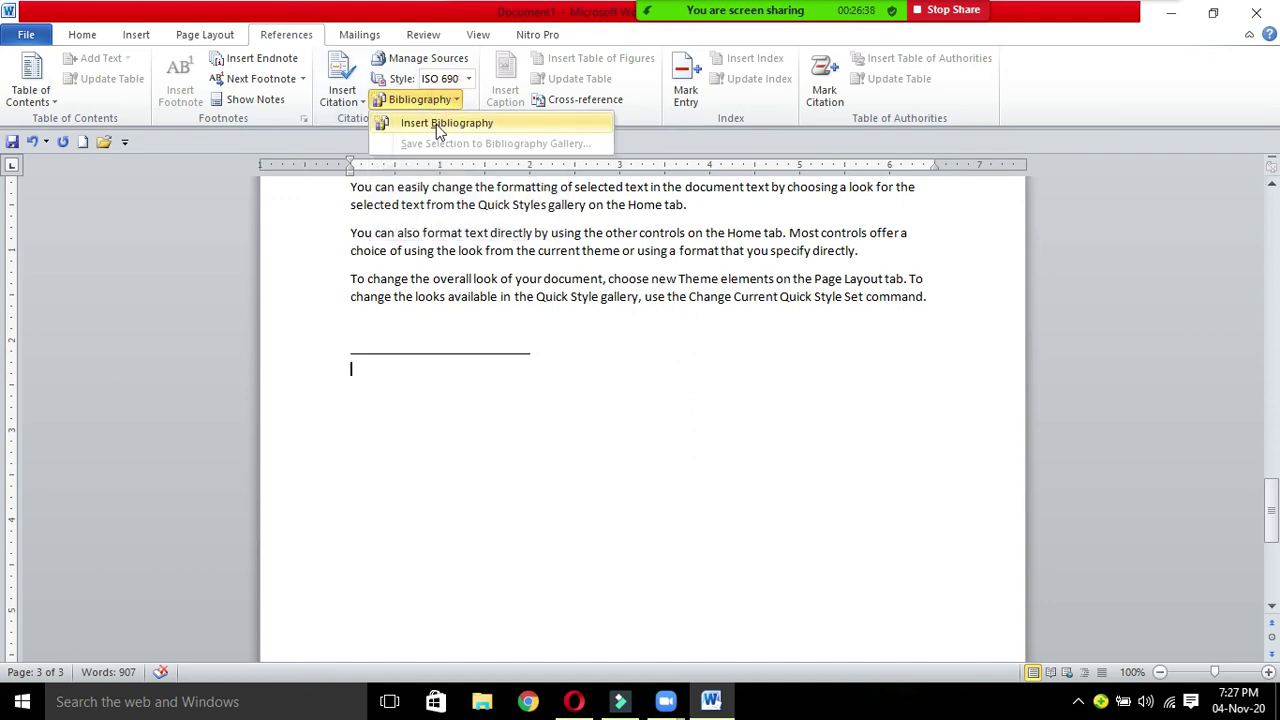
{"action": "left_click", "coordinate": [436, 124]}
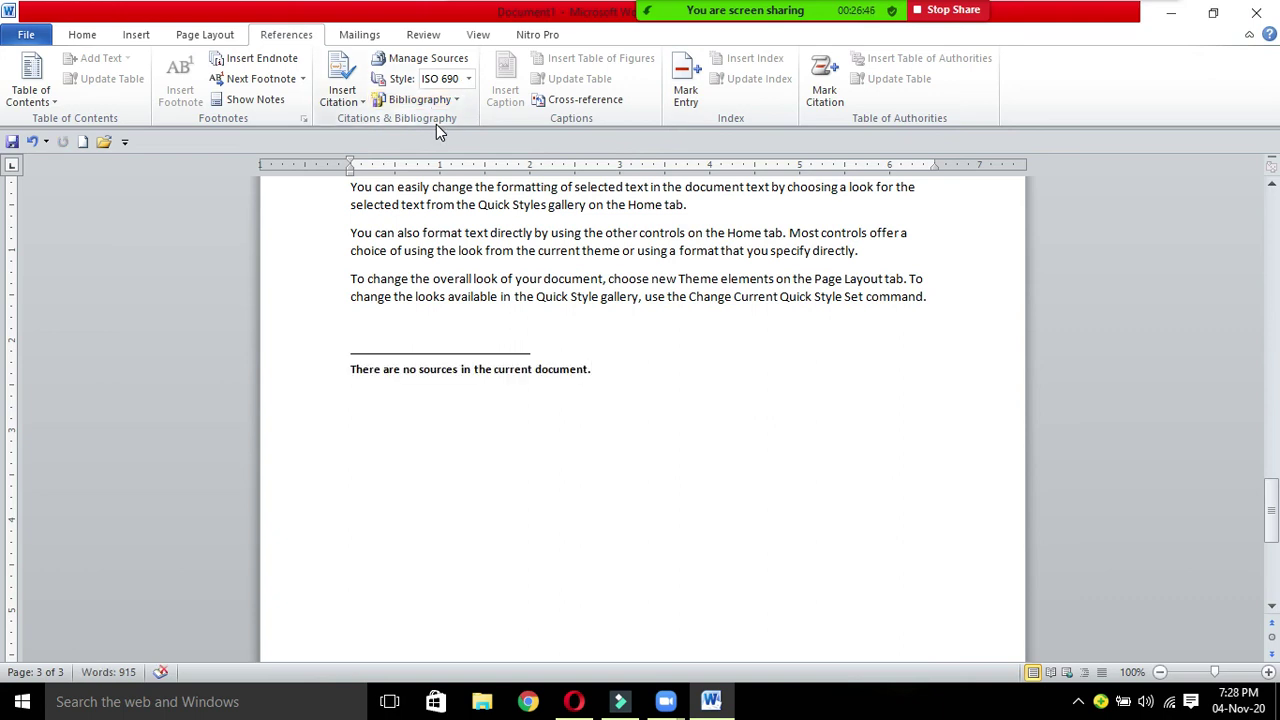
{"action": "left_click", "coordinate": [437, 62]}
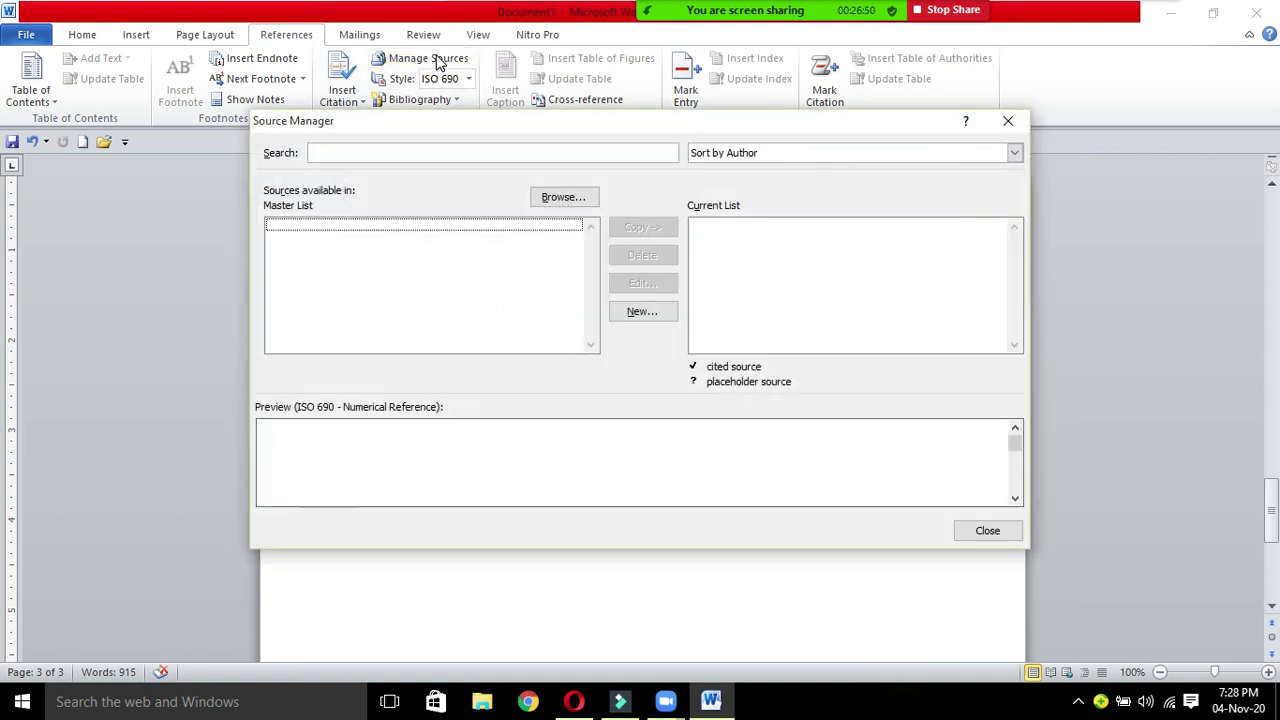
Step: Create a new Book source and enter the author's name
{"action": "left_click", "coordinate": [642, 312]}
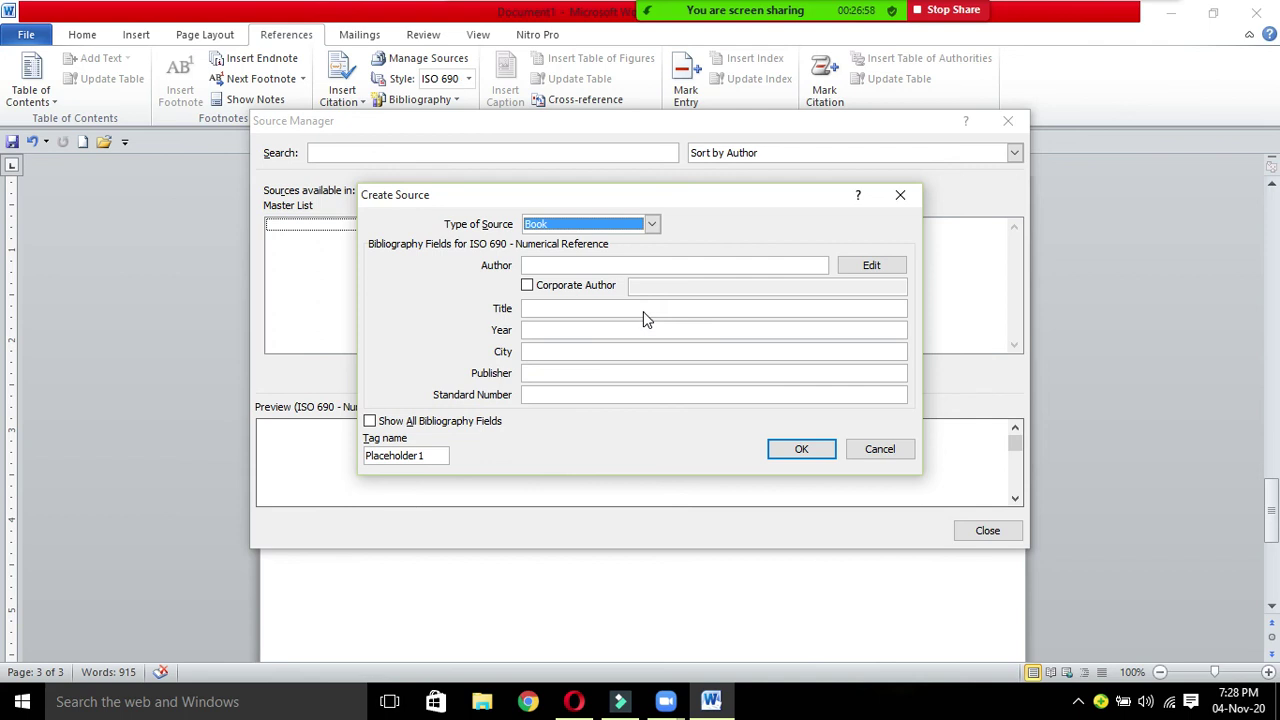
{"action": "left_click", "coordinate": [652, 224]}
{"action": "left_click", "coordinate": [562, 246]}
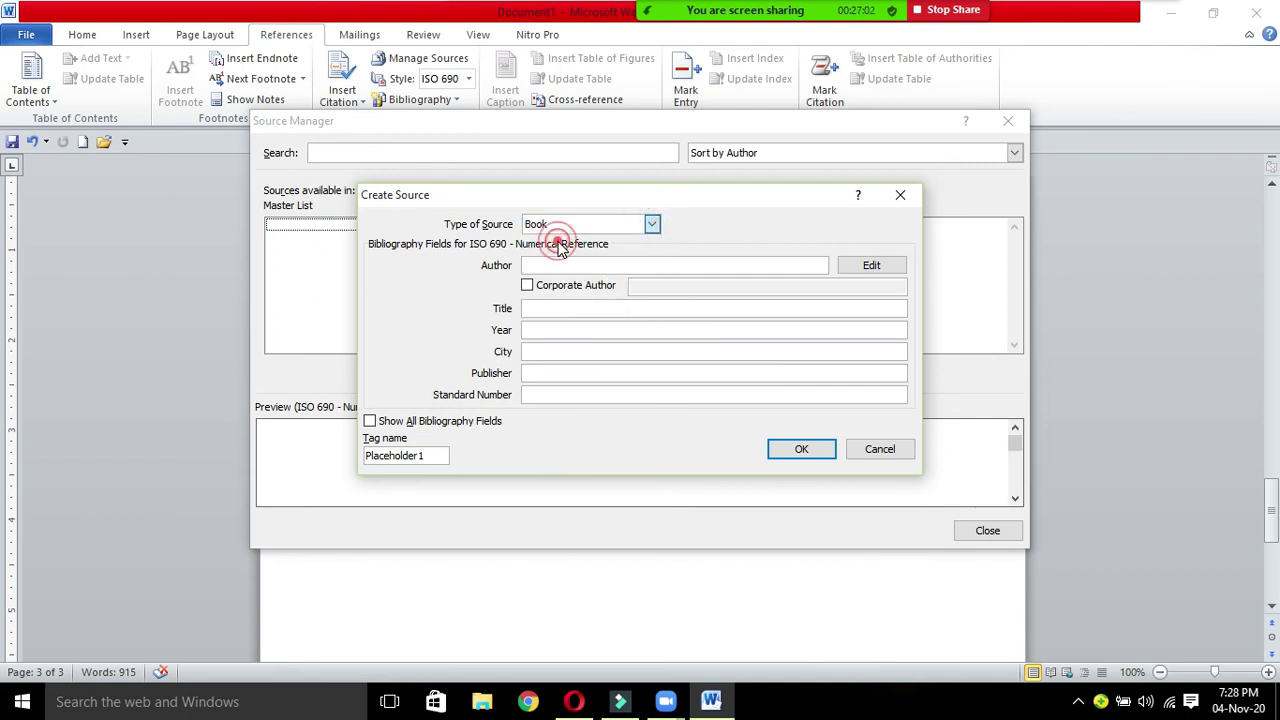
{"action": "left_click", "coordinate": [560, 265]}
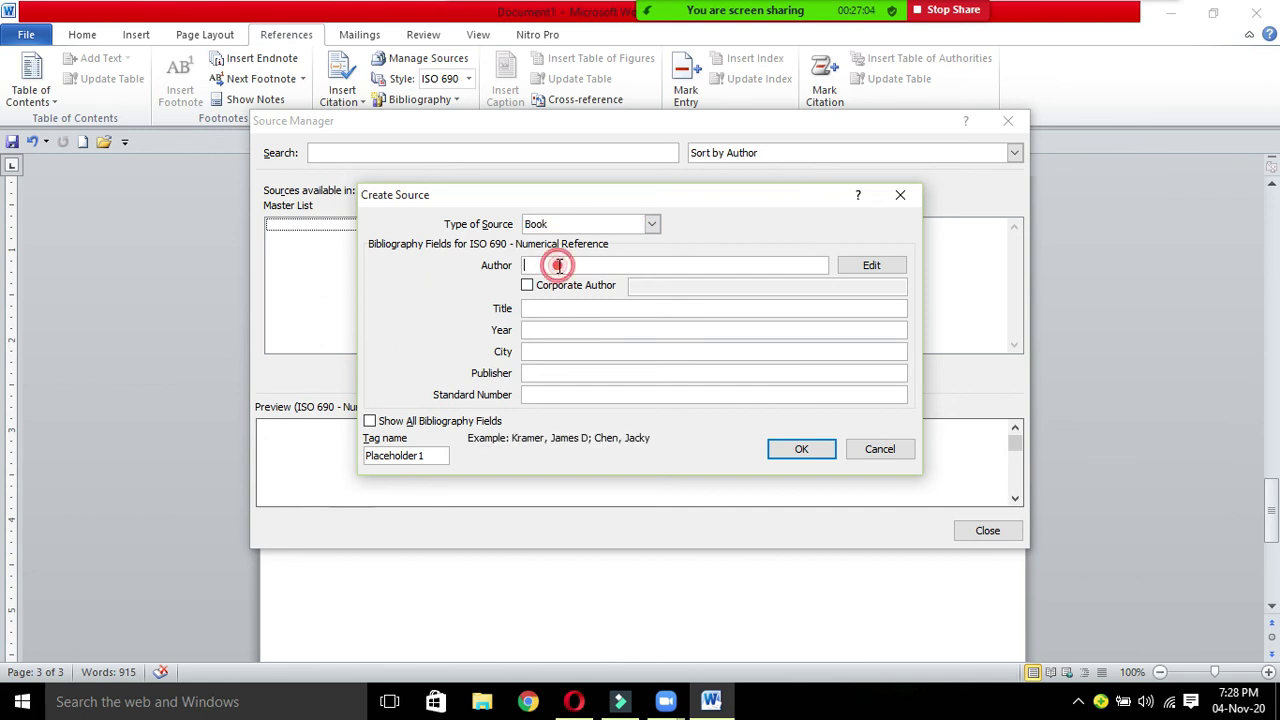
{"action": "type", "text": "zeesshhii"}
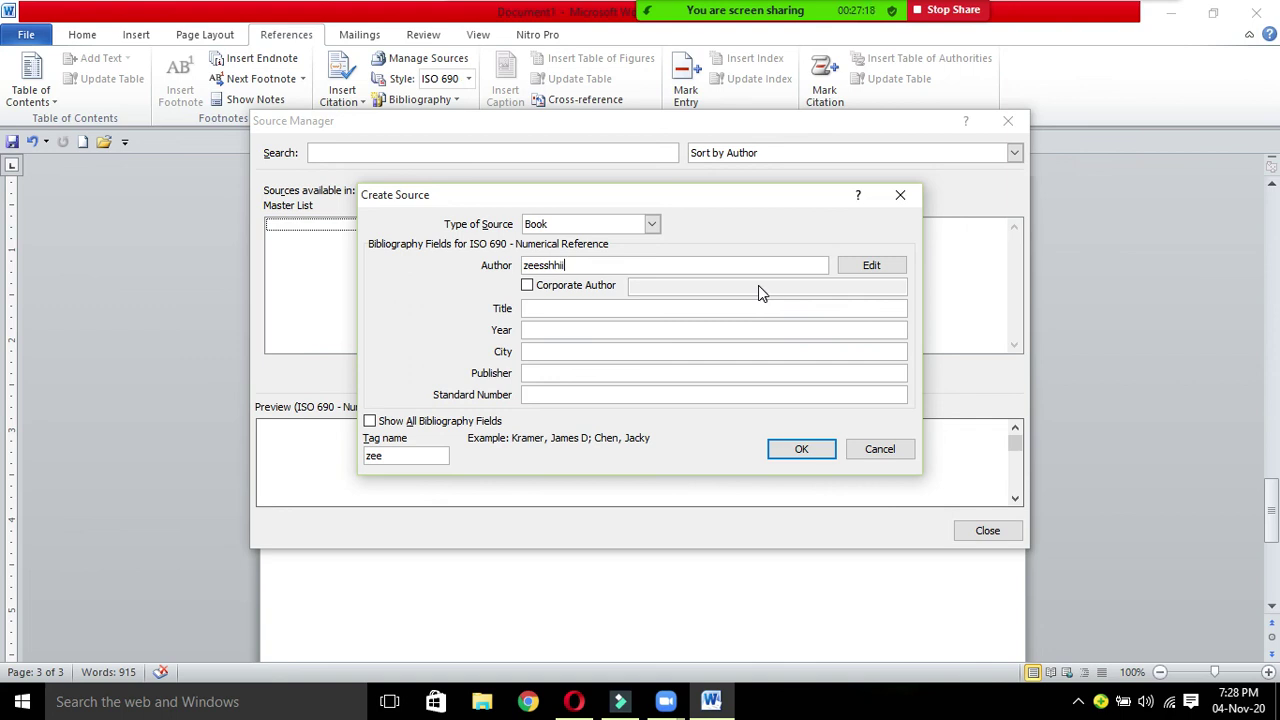
{"action": "type", "text": "i"}
Step: Fill in title afc feedback, year 2021, city multan, publisher al haram, and save the source
{"action": "left_click", "coordinate": [651, 311]}
{"action": "type", "text": "afc feedback"}
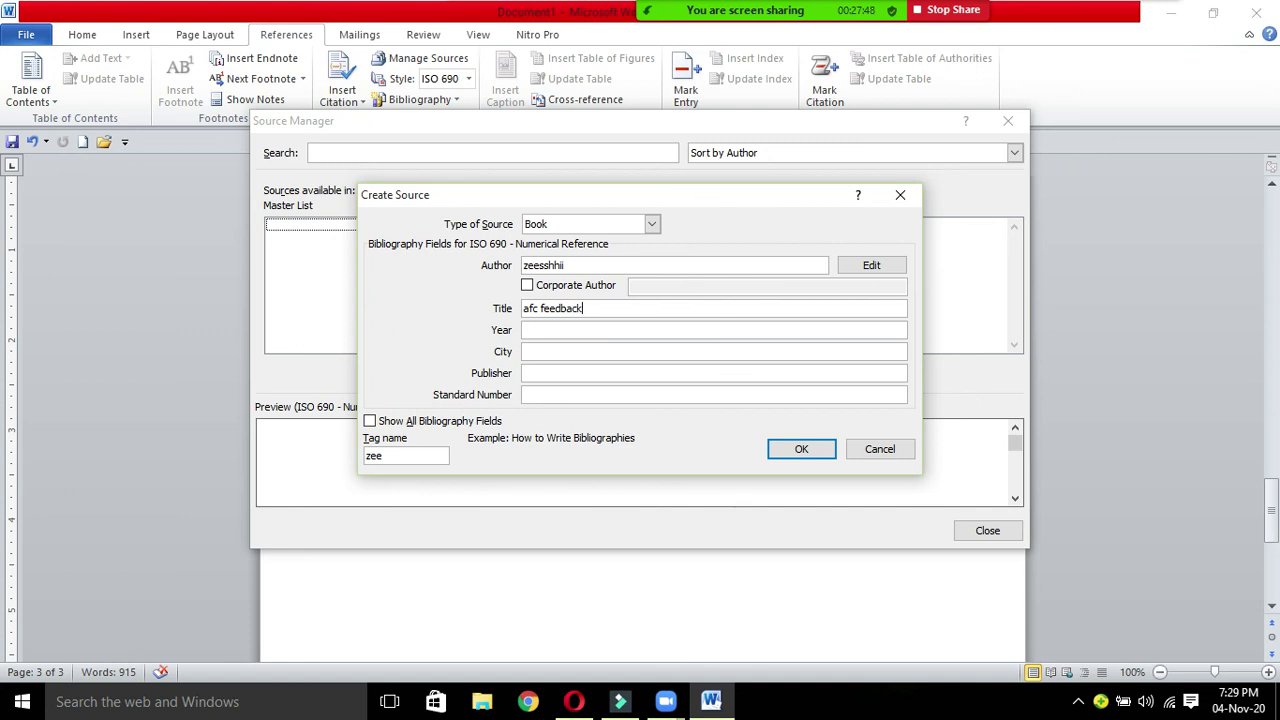
{"action": "left_click", "coordinate": [555, 329]}
{"action": "type", "text": "2021"}
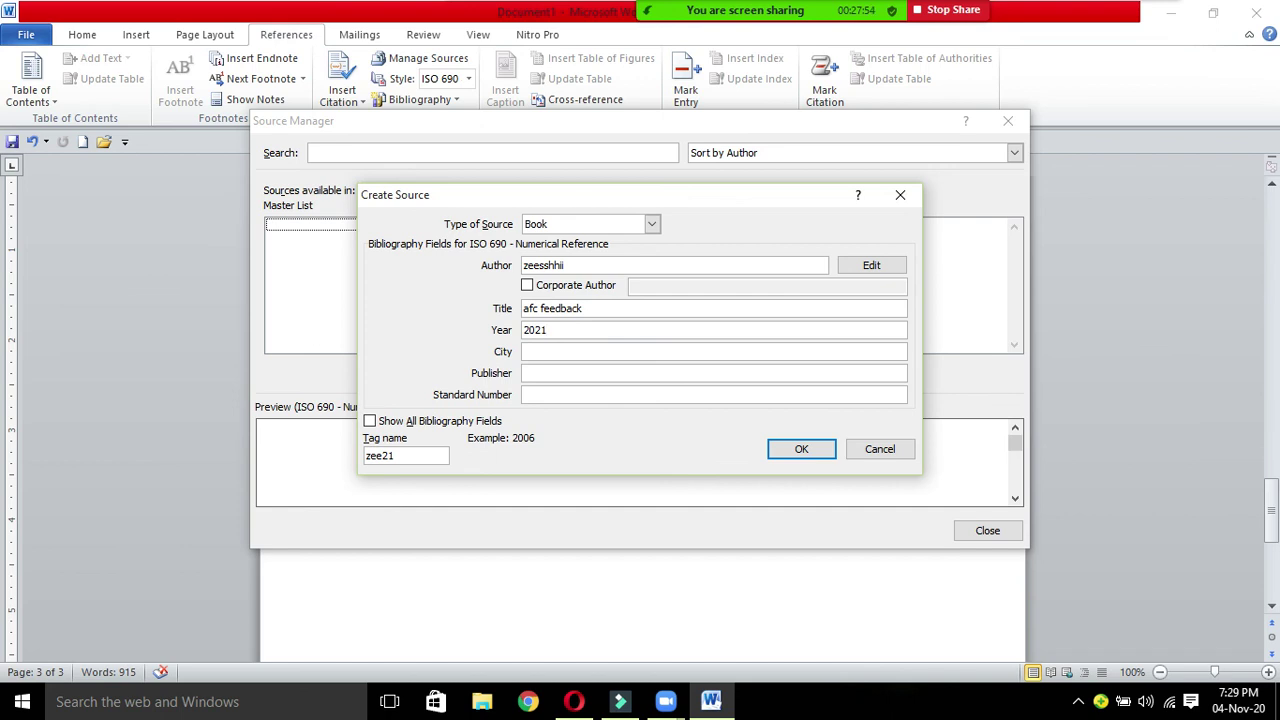
{"action": "left_click", "coordinate": [553, 349]}
{"action": "type", "text": "multan"}
{"action": "left_click", "coordinate": [551, 372]}
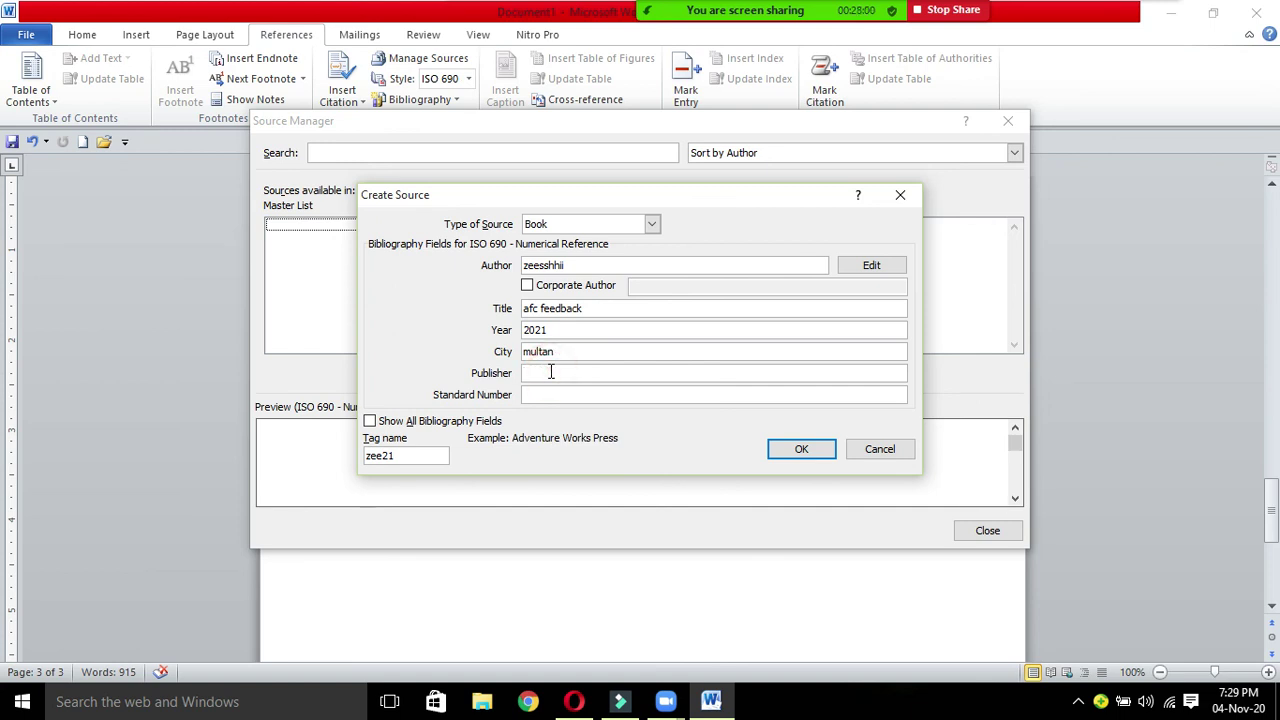
{"action": "type", "text": "al haram"}
{"action": "left_click", "coordinate": [548, 397]}
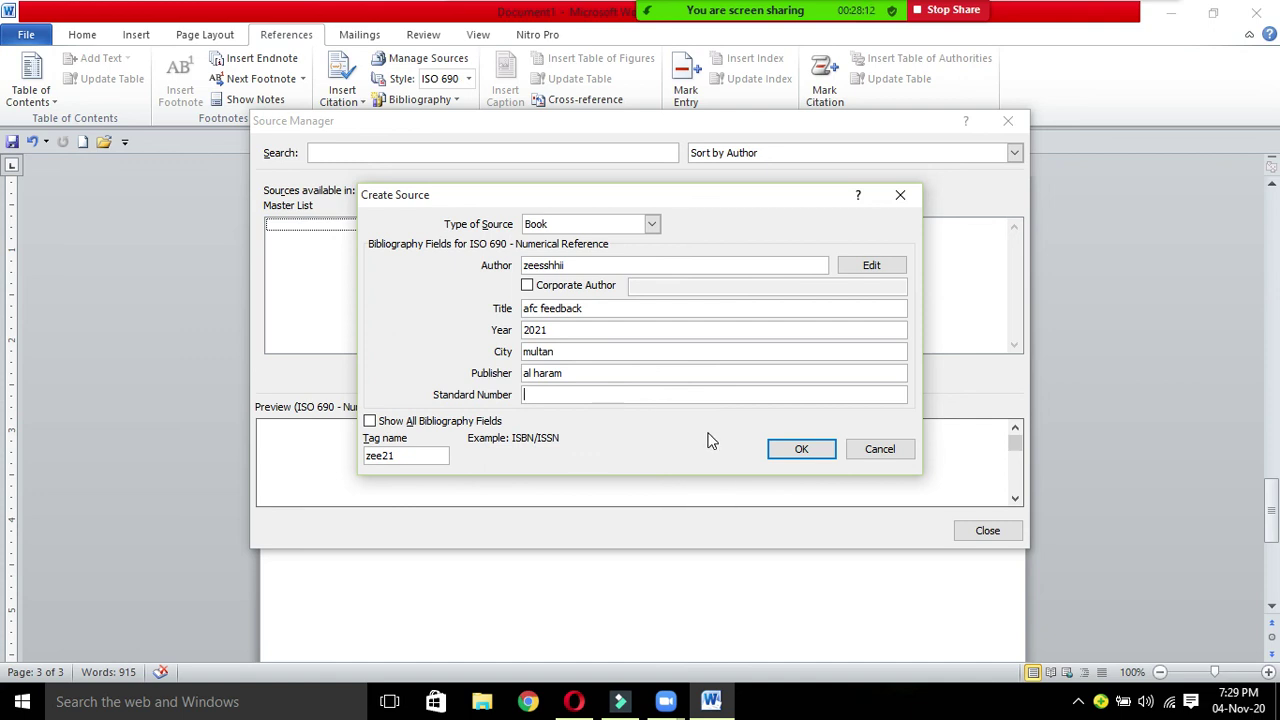
{"action": "left_click", "coordinate": [381, 424]}
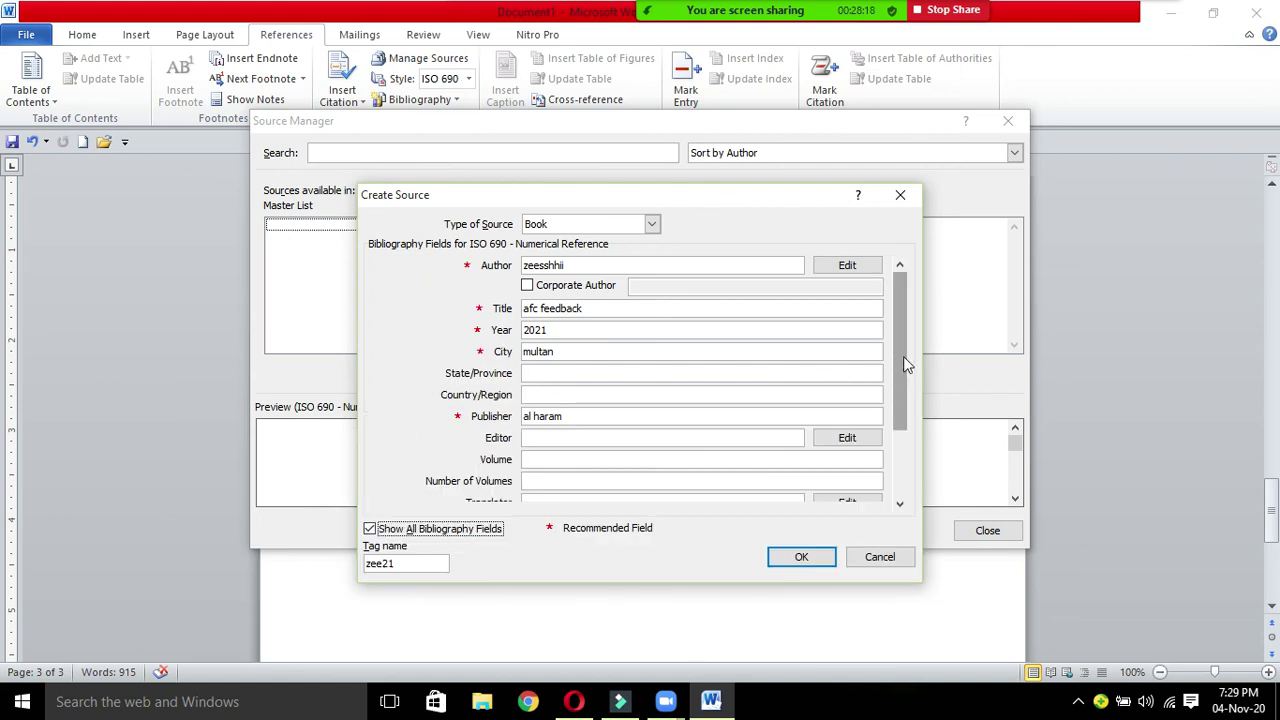
{"action": "left_click_drag", "start_coordinate": [903, 356], "coordinate": [904, 485]}
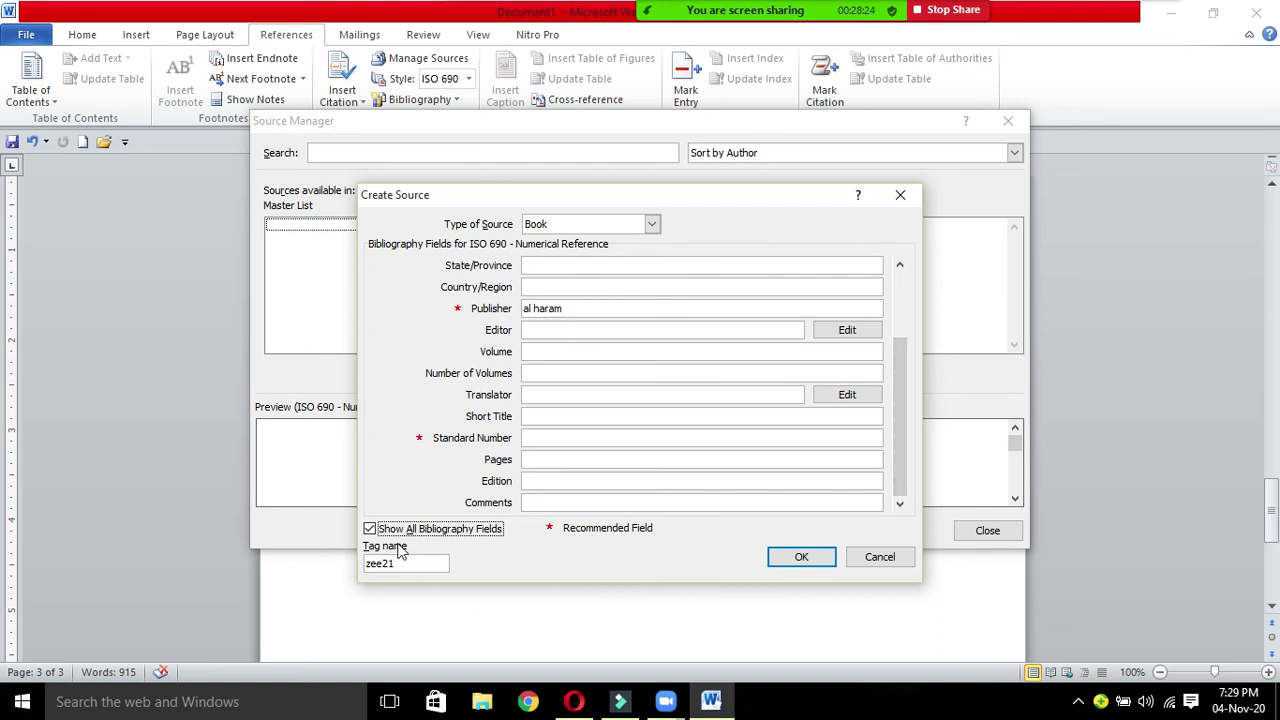
{"action": "left_click", "coordinate": [369, 529]}
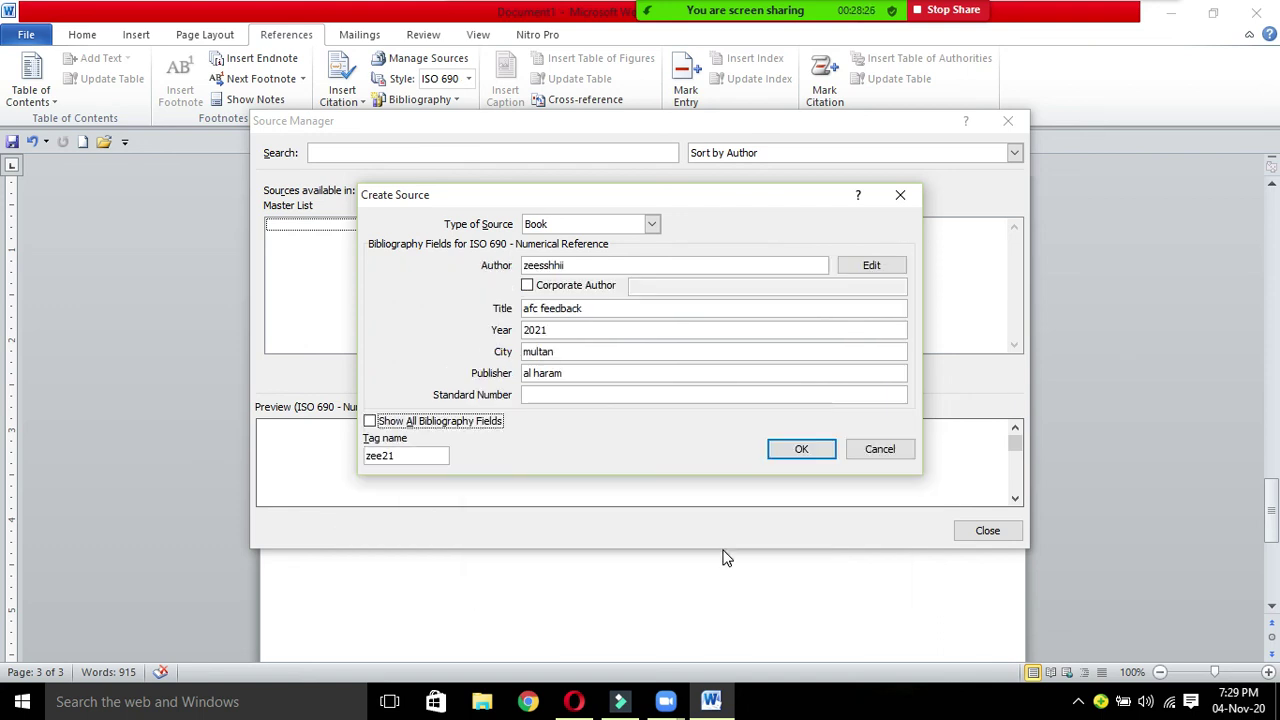
{"action": "left_click", "coordinate": [798, 456]}
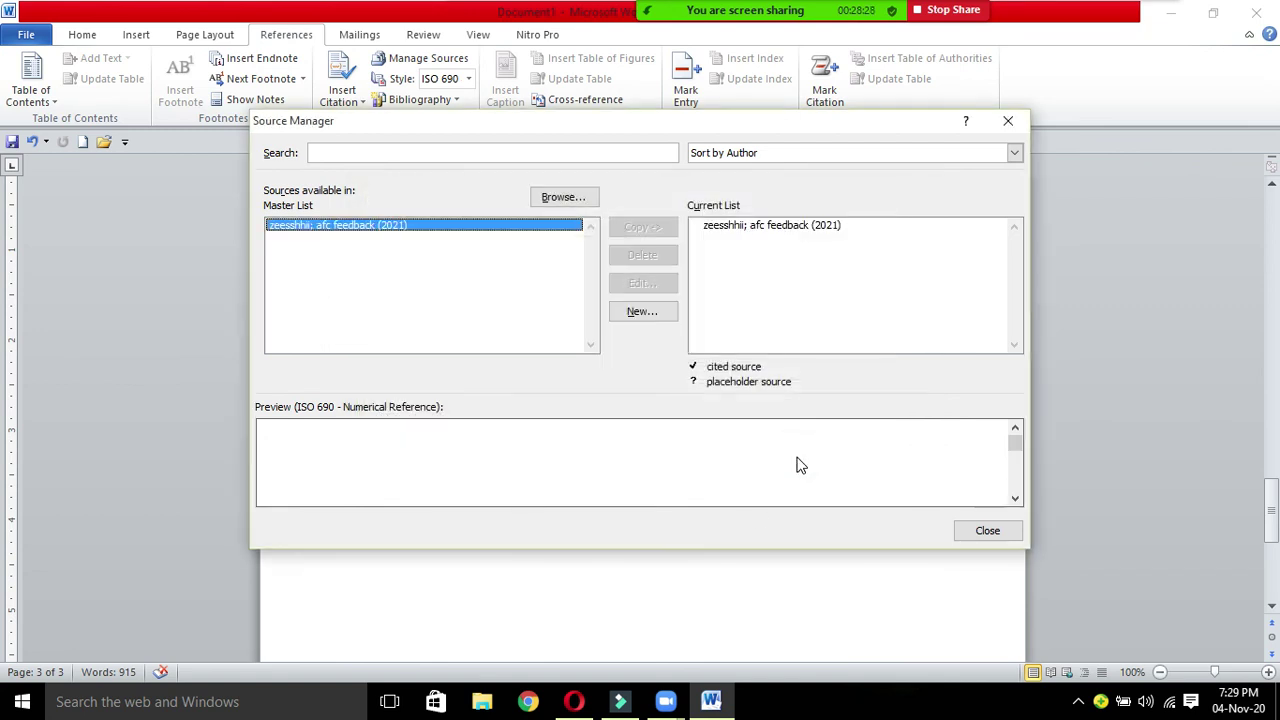
Step: Copy the afc feedback source to the current list, decline overwriting, and close Source Manager
{"action": "left_click", "coordinate": [505, 238]}
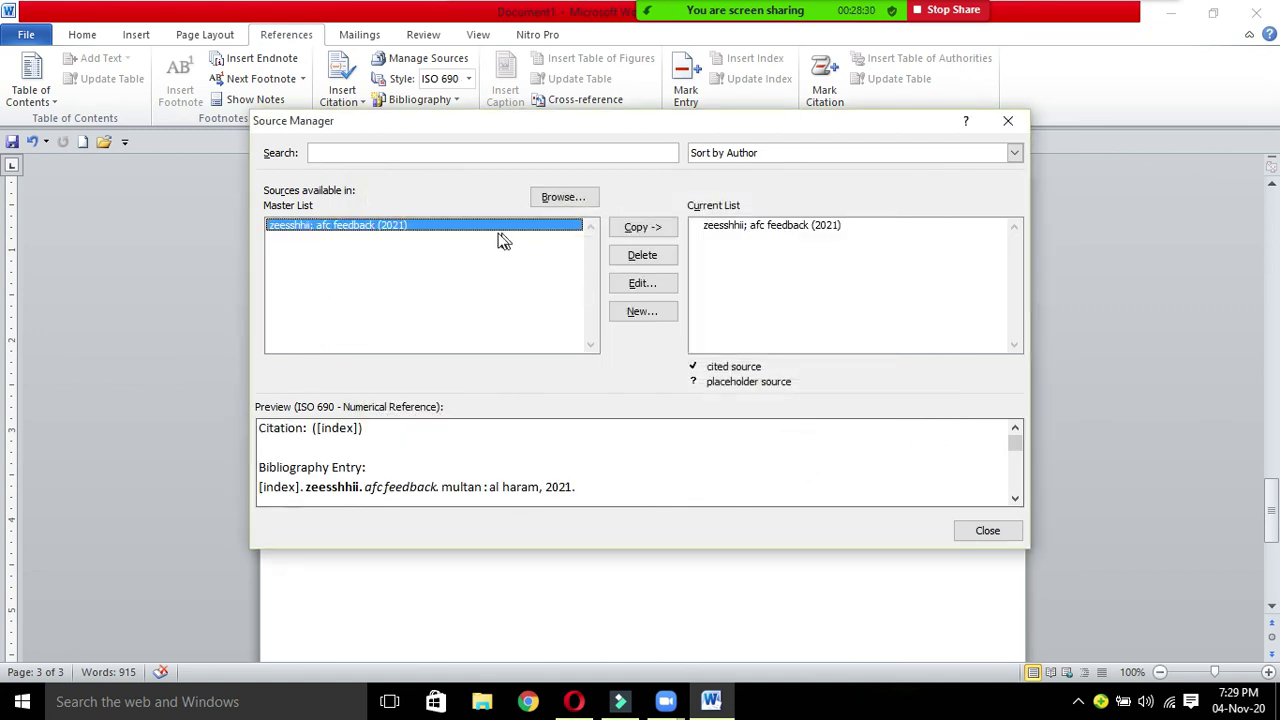
{"action": "left_click", "coordinate": [484, 238]}
{"action": "left_click", "coordinate": [626, 230]}
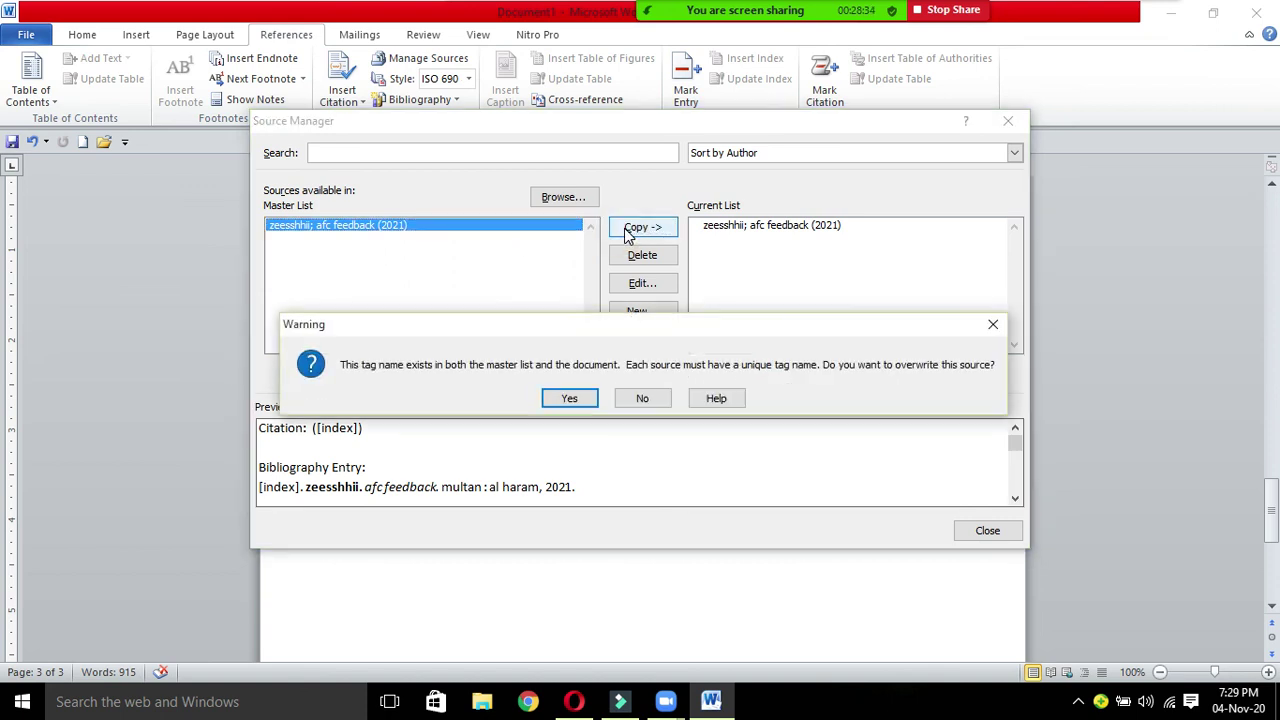
{"action": "left_click", "coordinate": [630, 399]}
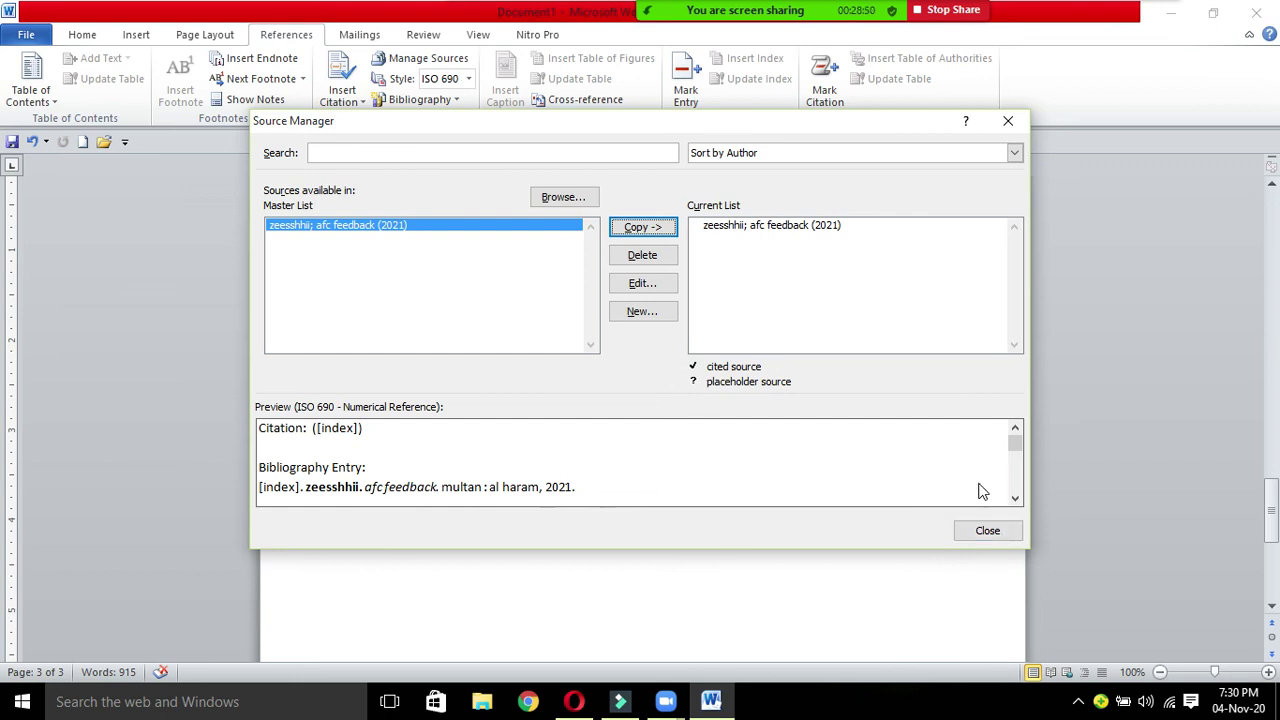
{"action": "left_click", "coordinate": [990, 535]}
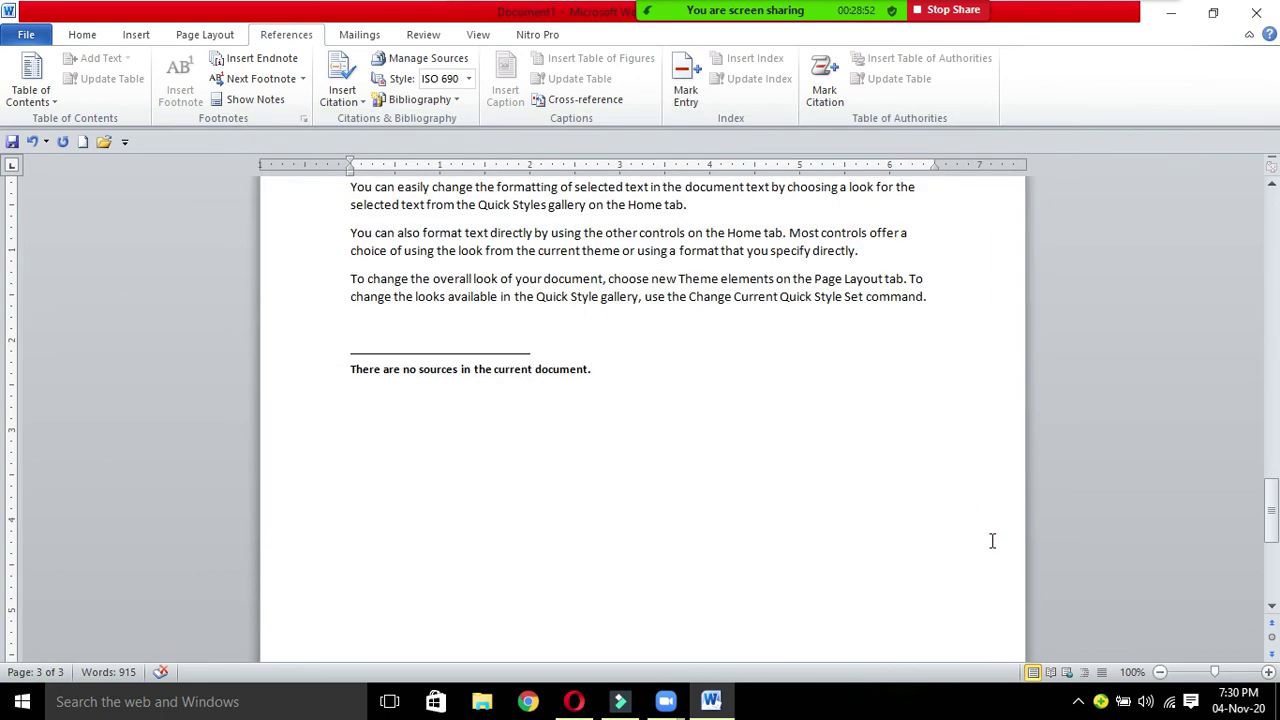
Step: Insert the bibliography listing the afc feedback entry and delete the 'There are no sources in the current document.' line
{"action": "left_click", "coordinate": [440, 100]}
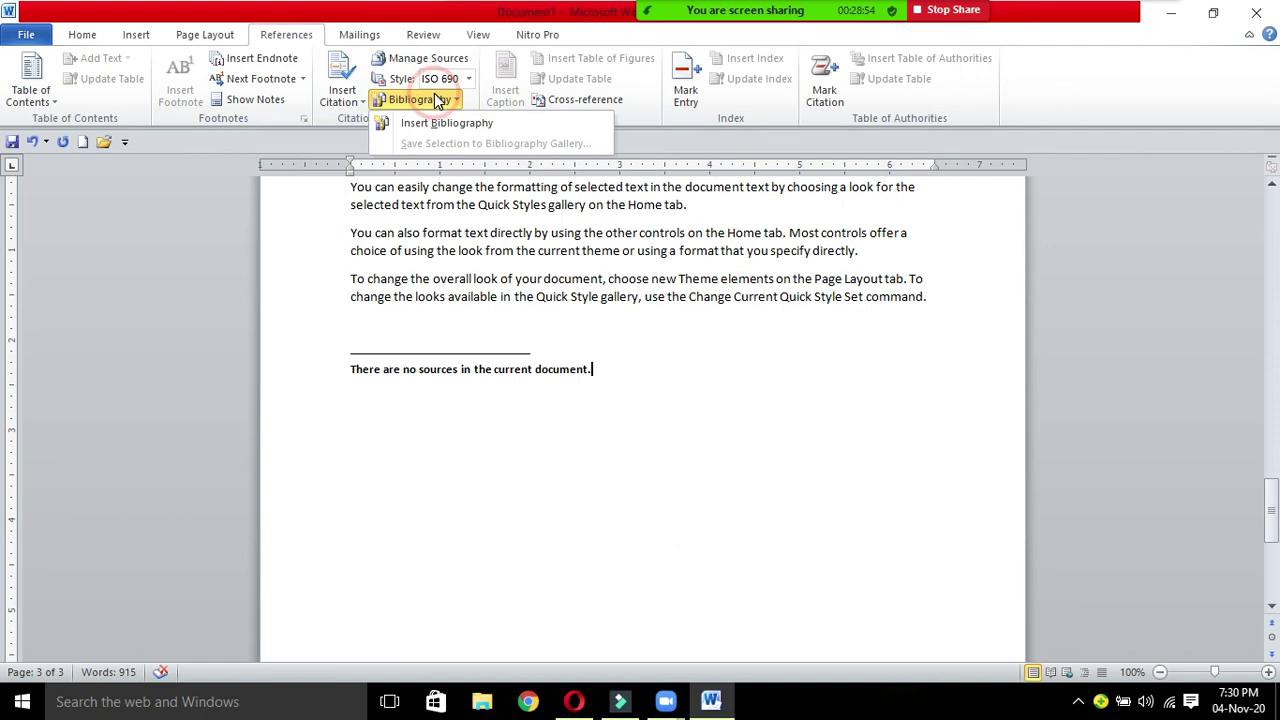
{"action": "left_click", "coordinate": [434, 122]}
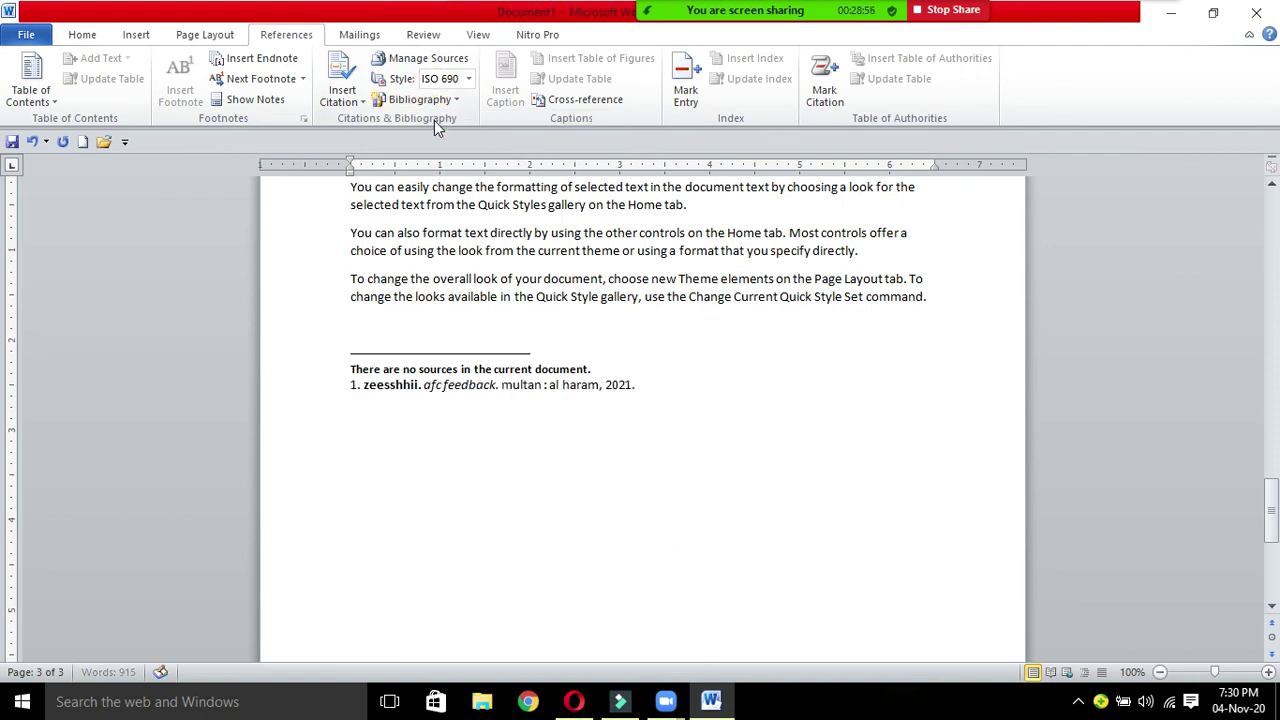
{"action": "left_click_drag", "start_coordinate": [596, 368], "coordinate": [296, 364]}
{"action": "key", "text": "Delete"}
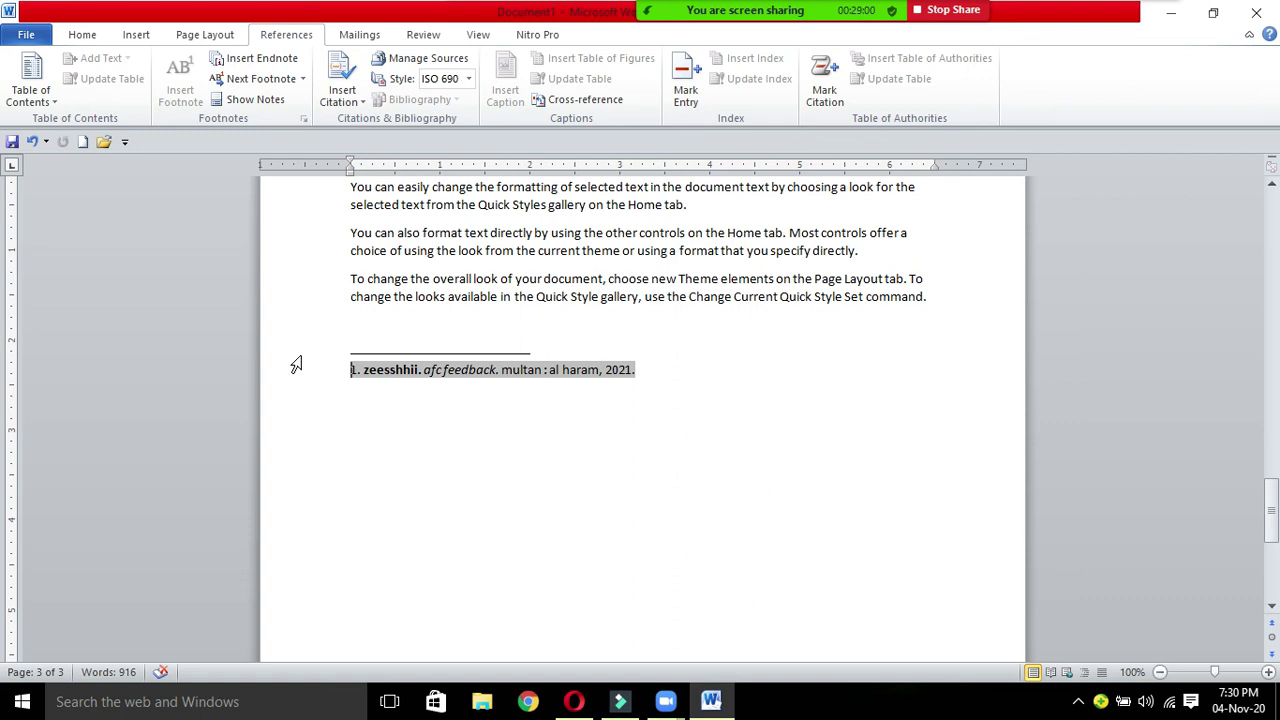